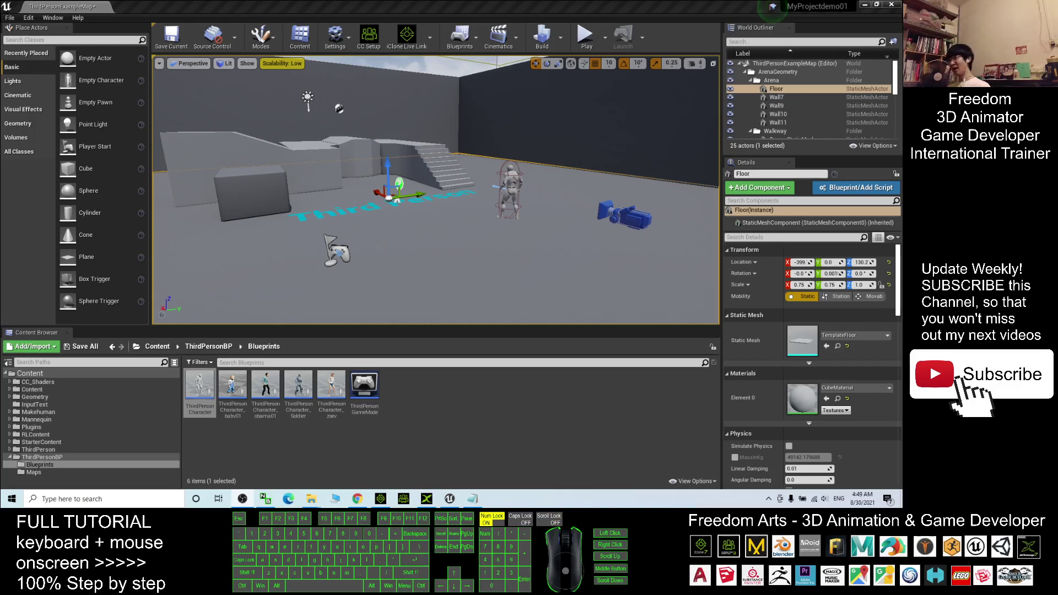
Bring iClone 7 to the front from the Windows taskbar.
click(381, 499)
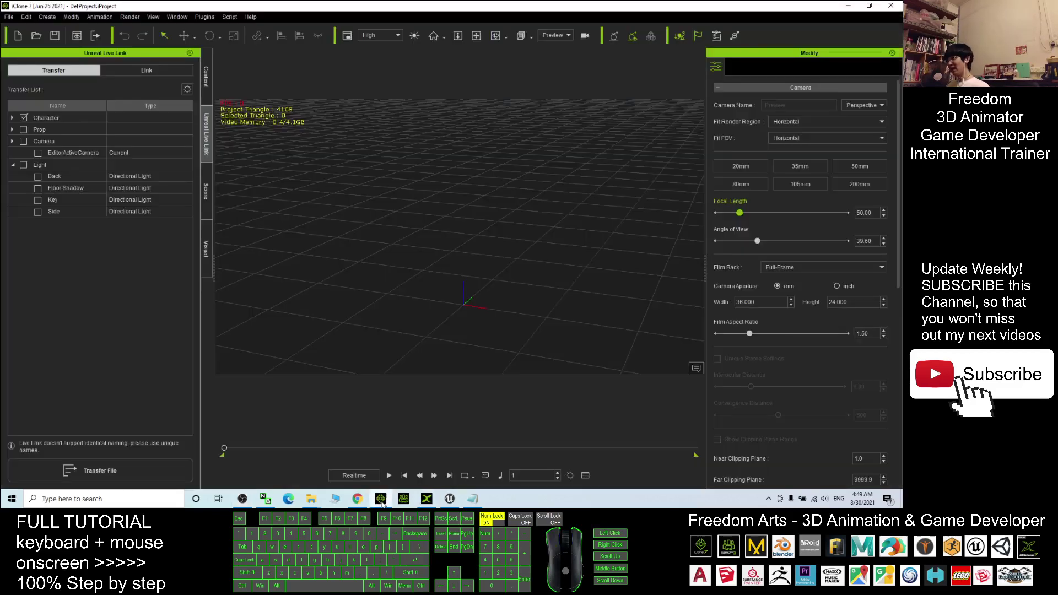
In the notes, move the iClone 7 Animation Pipeline title and URL above the lion 3D model heading.
click(481, 502)
scroll(386, 209, up, 1)
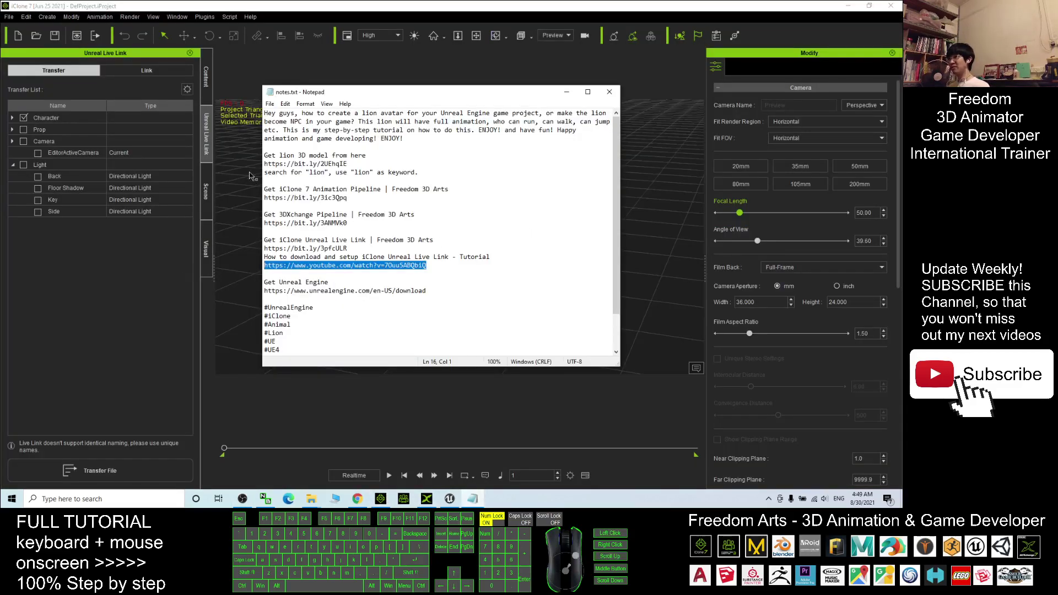
click(336, 138)
drag(267, 155, 367, 153)
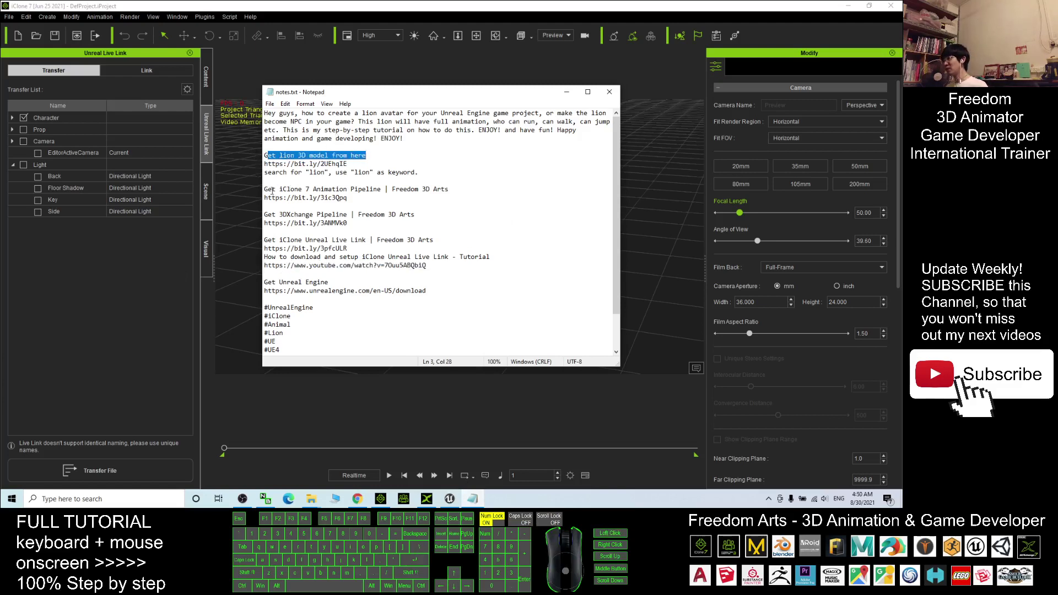
drag(266, 189, 353, 200)
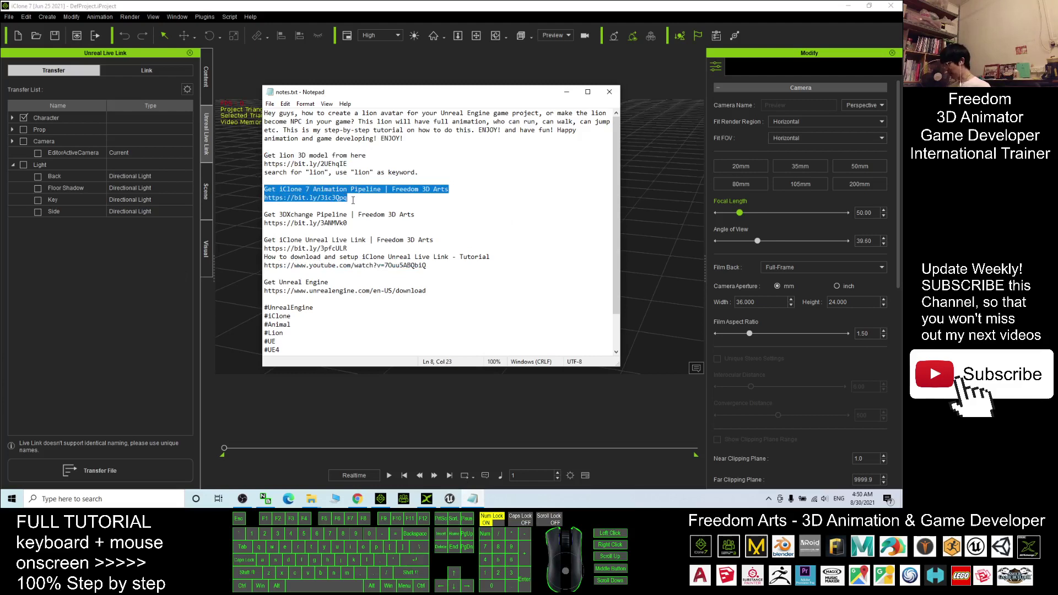
key(ctrl+x)
click(297, 189)
key(BackSpace)
click(282, 147)
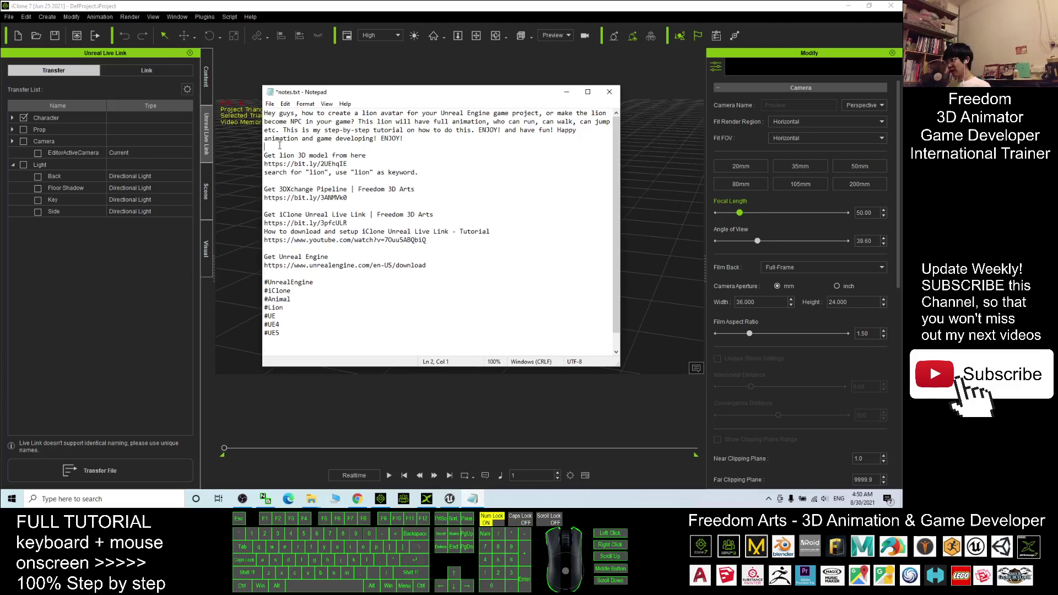
key(Return)
key(ctrl+v)
key(Return)
Copy the lion 3D model URL from the notes and return to Chrome.
drag(264, 215, 361, 226)
click(360, 226)
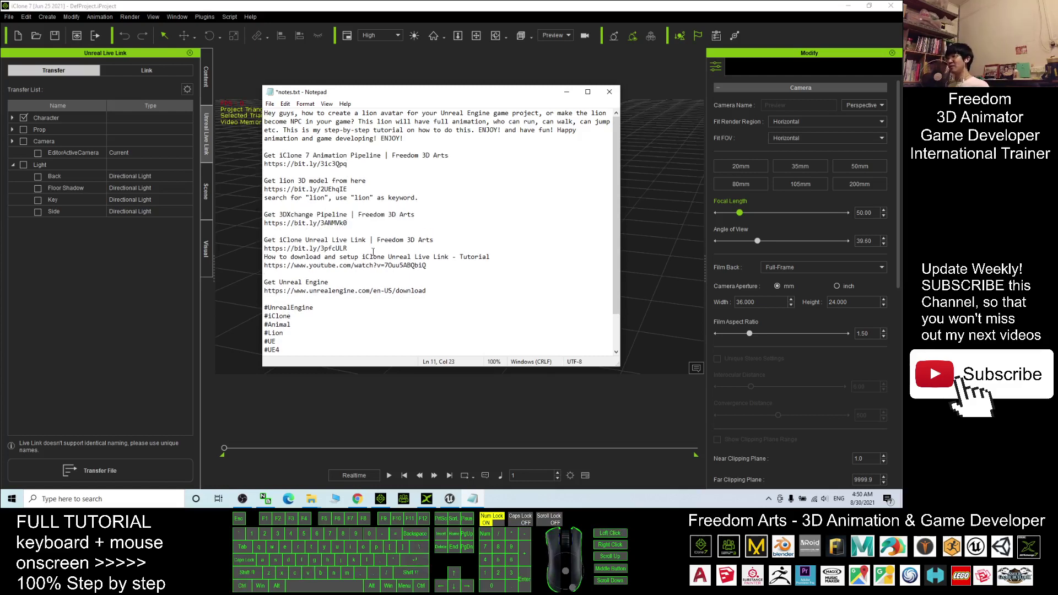
click(333, 207)
drag(280, 180, 348, 180)
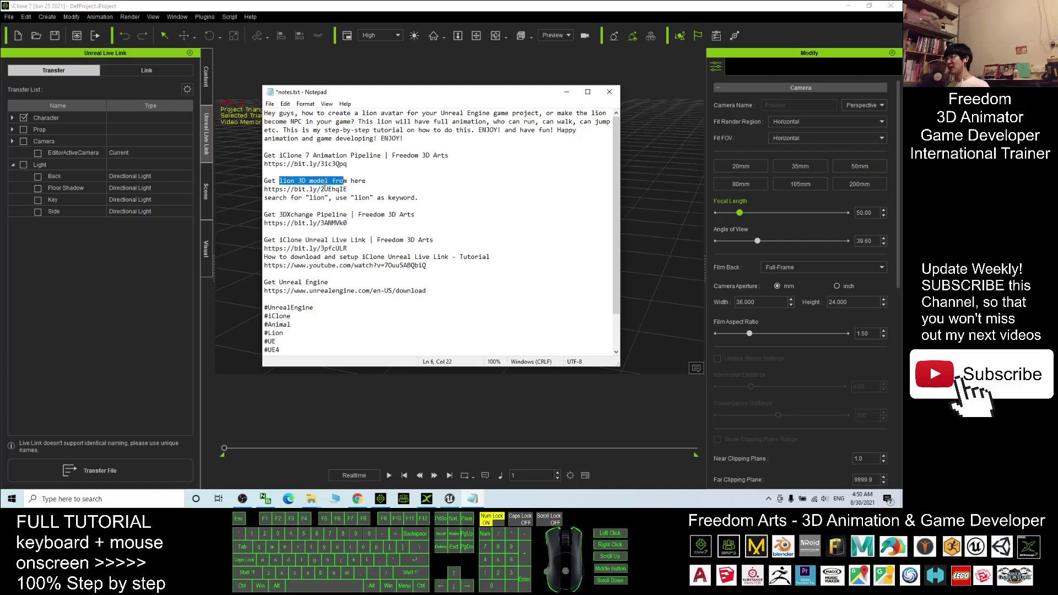
click(306, 180)
drag(265, 189, 348, 189)
key(ctrl+c)
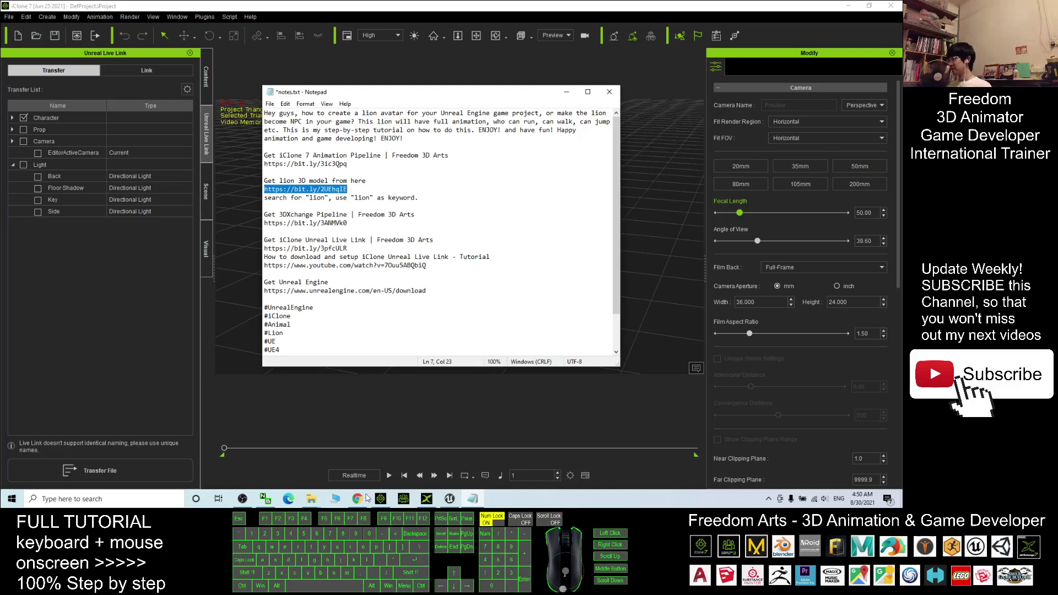
click(364, 496)
Load the copied lion model link in a new tab and close the old Content Store tab.
click(127, 8)
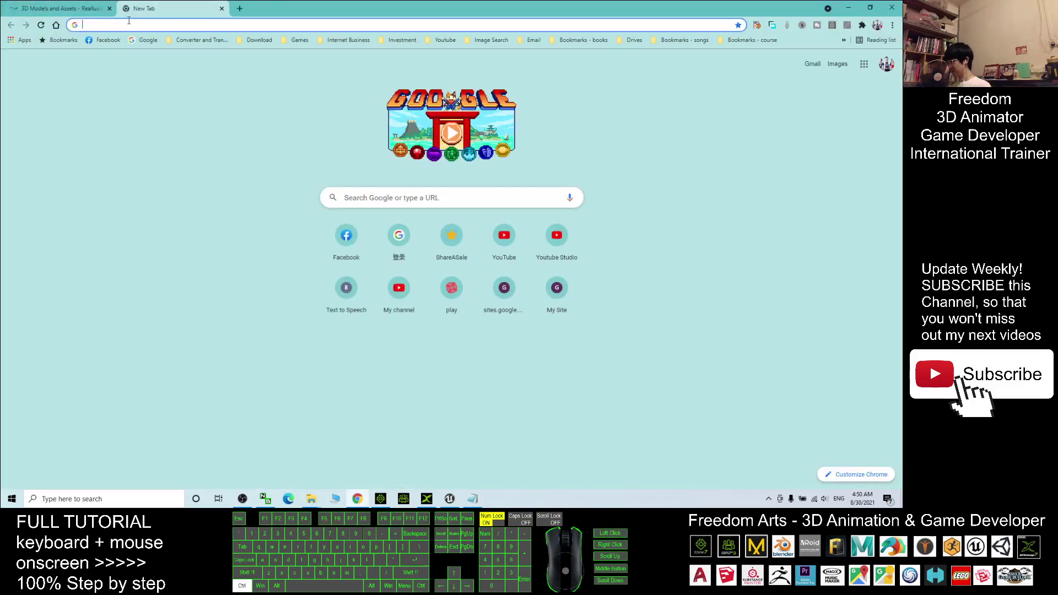
key(ctrl+v)
key(Return)
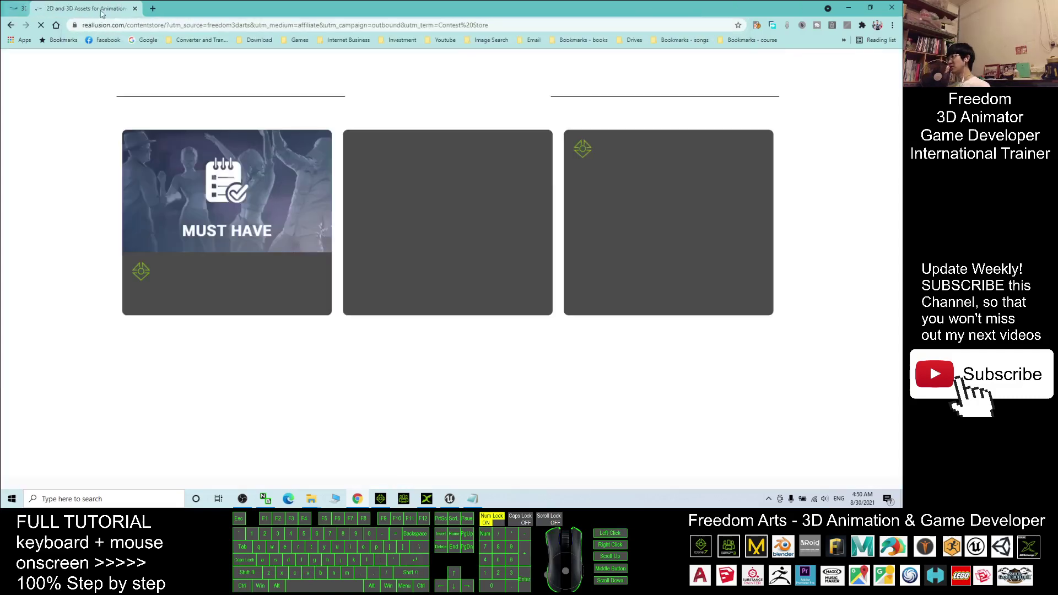
click(43, 8)
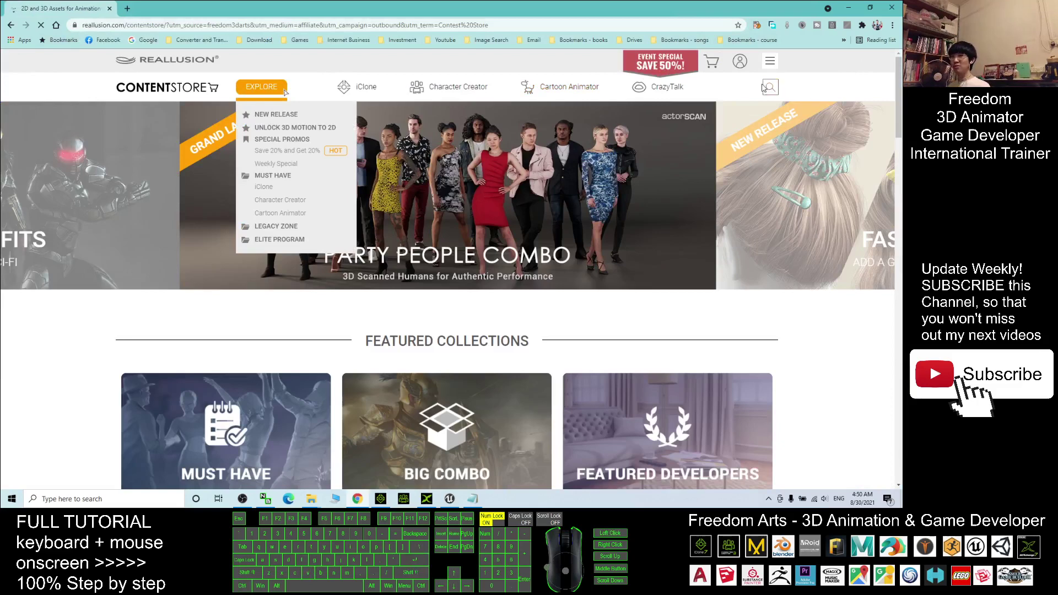
Search the Reallusion Content Store for 'lion', browse the results, then minimize the browser.
click(768, 87)
click(593, 87)
text(lion)
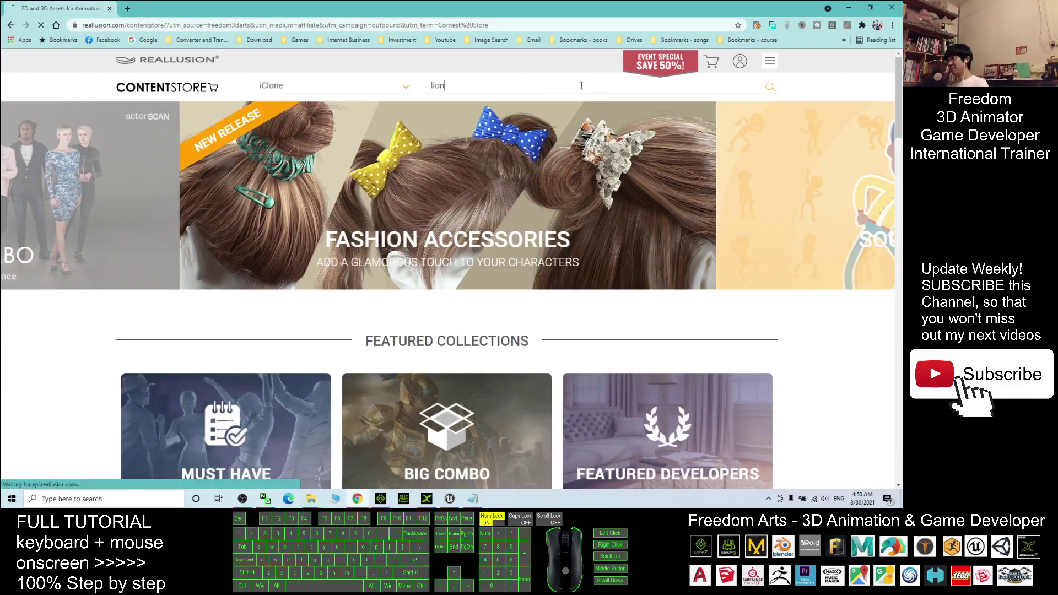
key(Return)
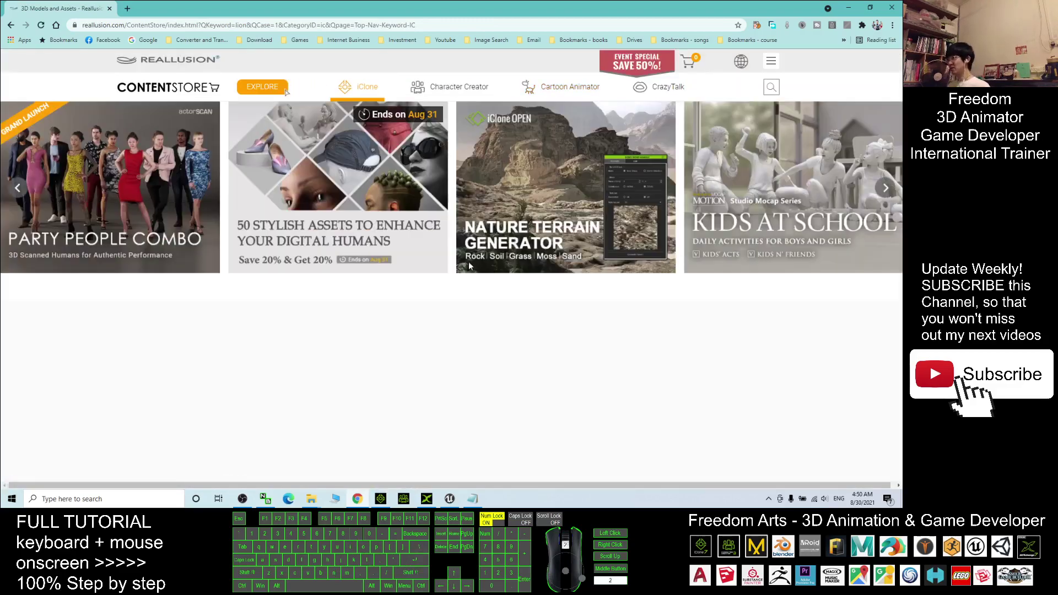
scroll(659, 368, down, 6)
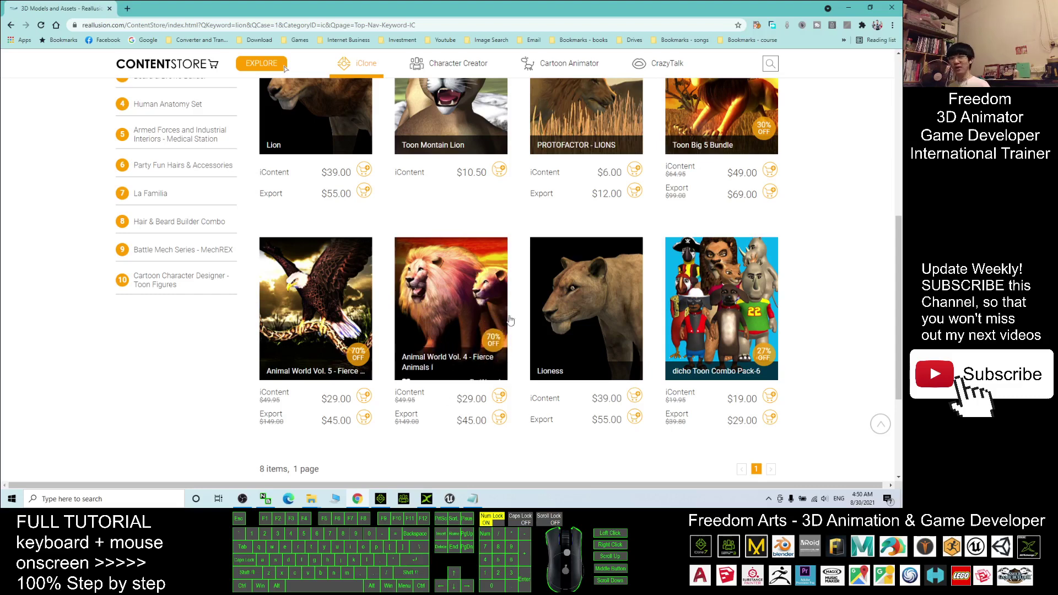
click(848, 11)
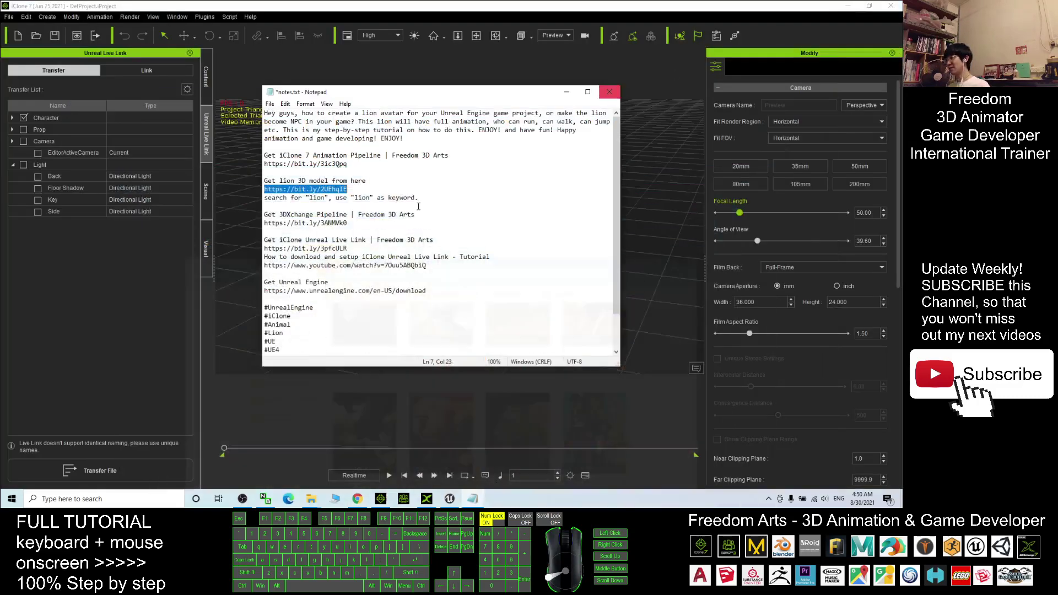
Drag the Lion from Avatar > Animal World Vol.4 into the iClone viewport.
click(561, 90)
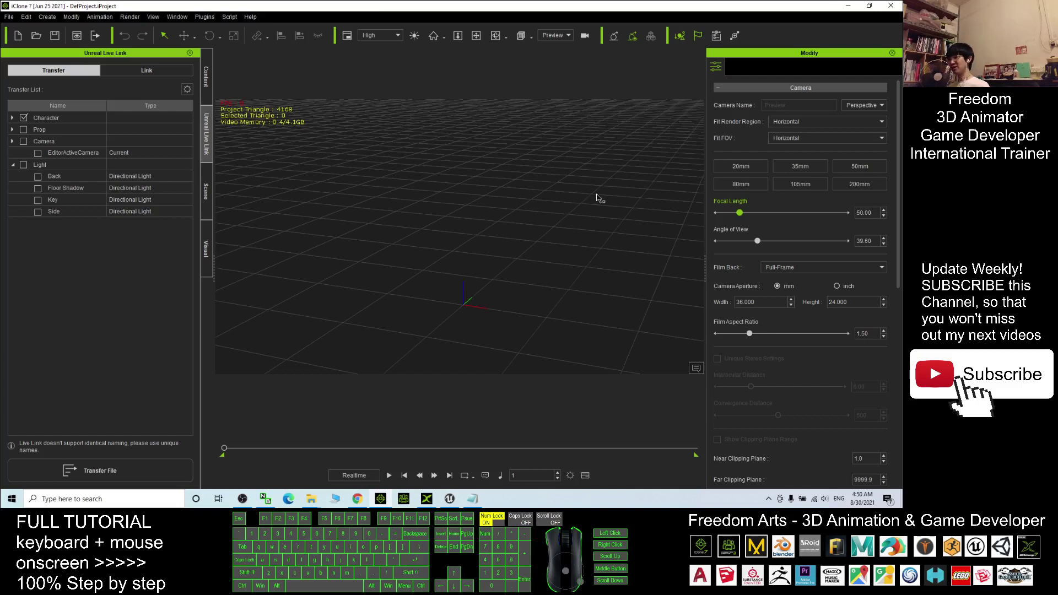
click(208, 78)
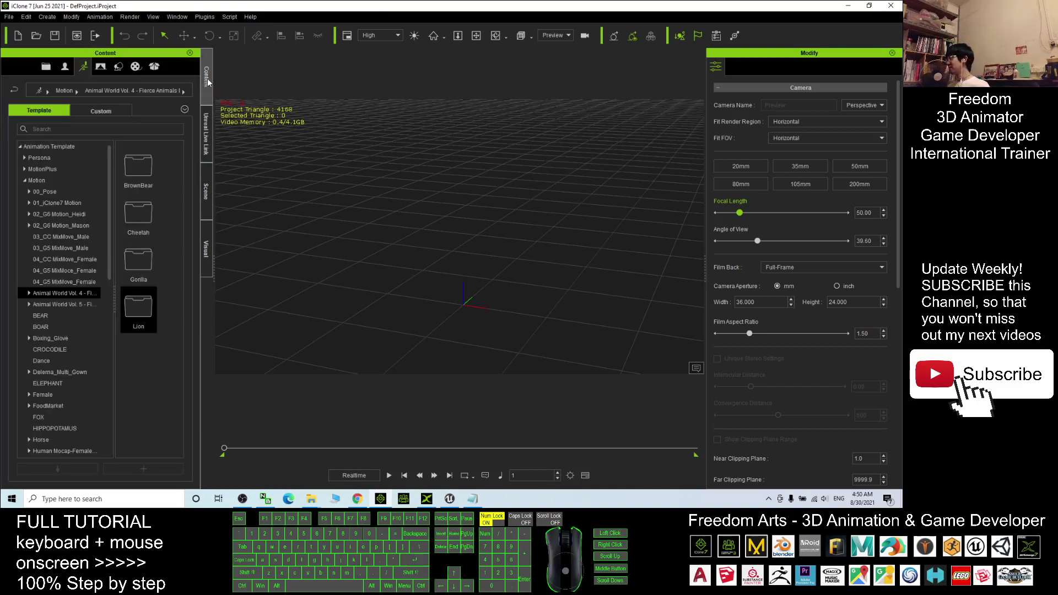
click(34, 182)
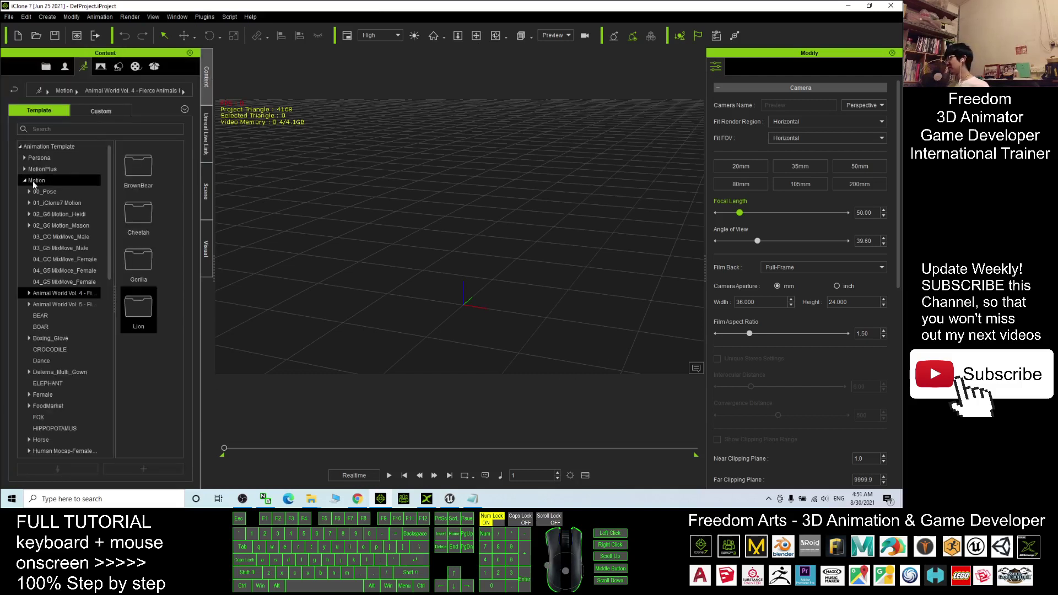
click(25, 182)
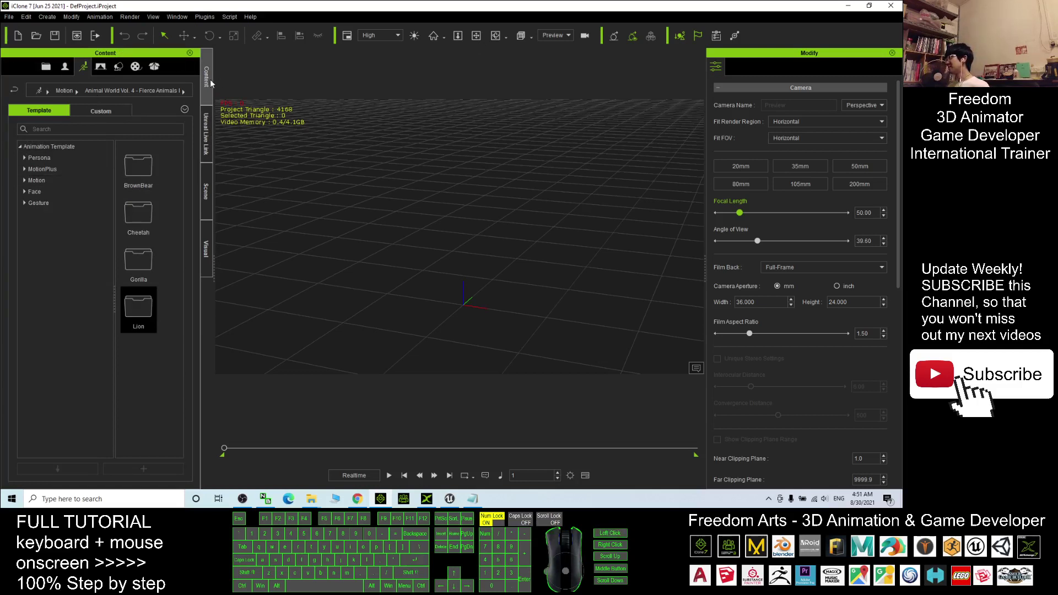
click(65, 67)
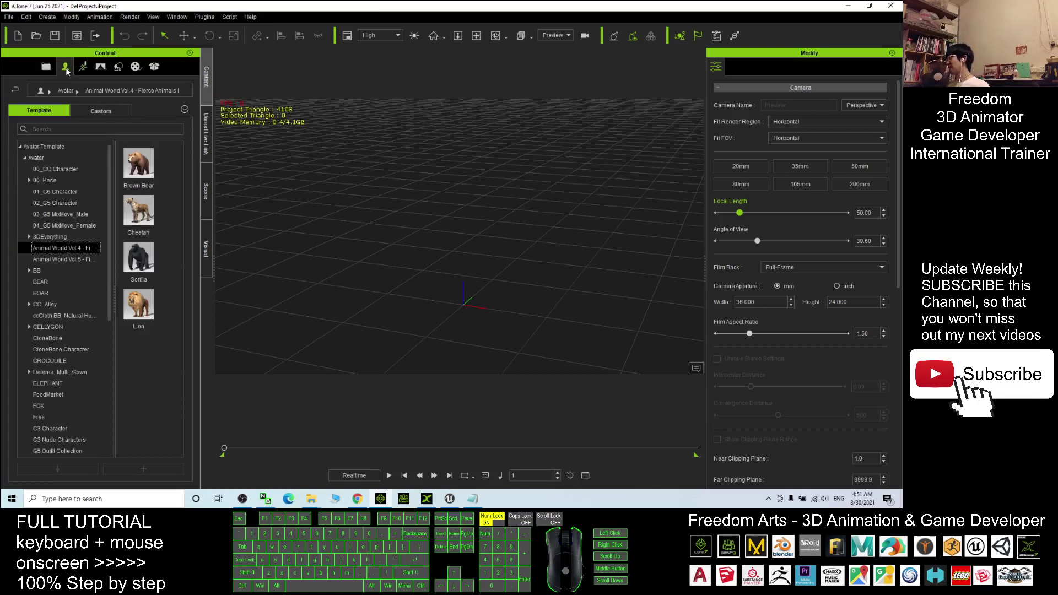
click(36, 158)
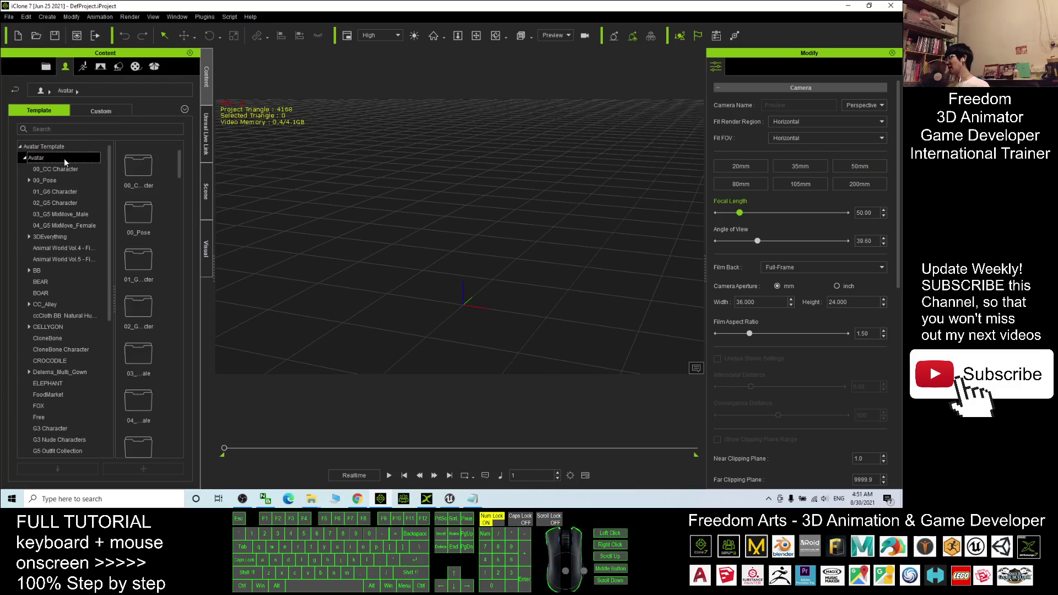
click(66, 247)
drag(149, 303, 468, 313)
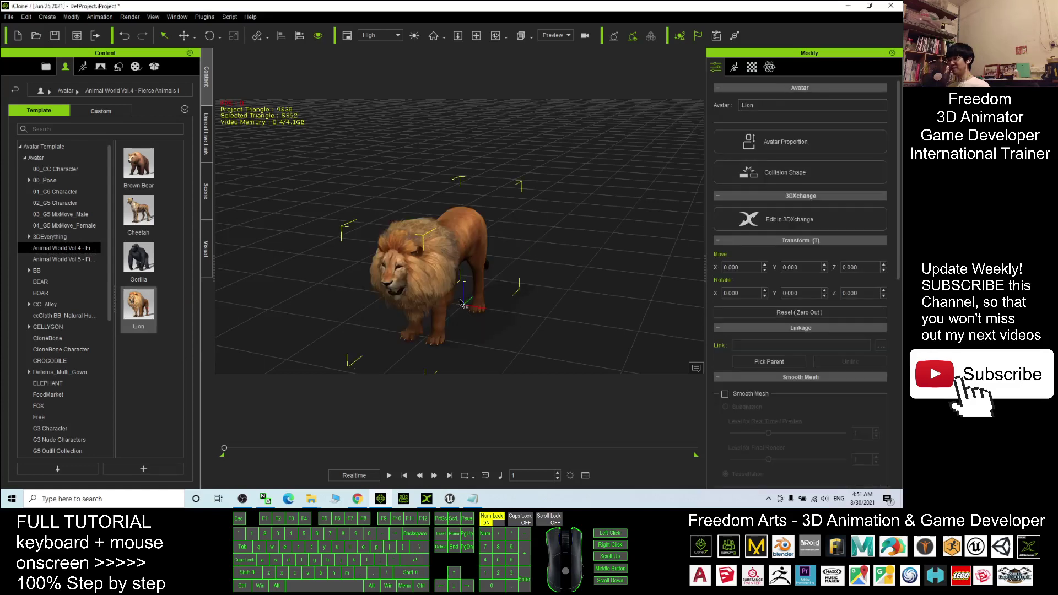
click(453, 498)
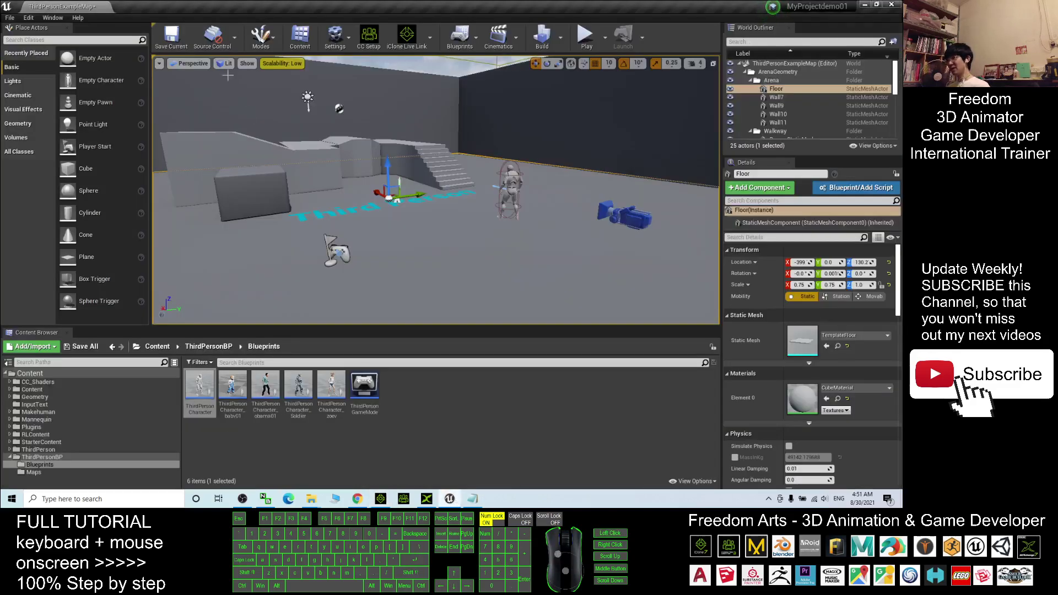
Open the top-level Content folder in Unreal's Content Browser, then minimize the editor.
click(157, 346)
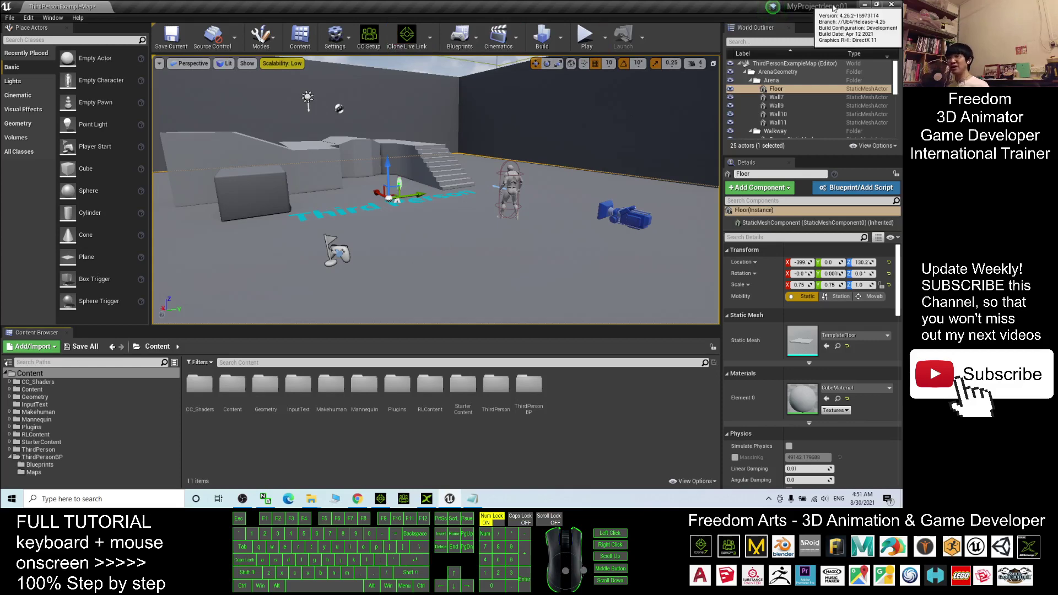
click(864, 6)
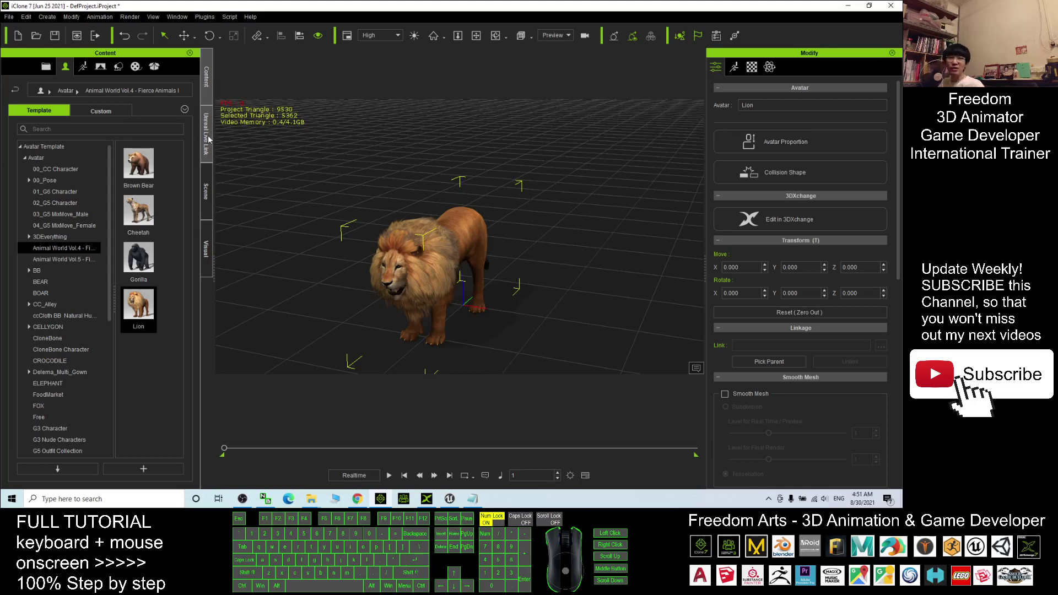
Open the Unreal Live Link transfer list and expand Character to show the ticked Lion.
click(207, 135)
click(12, 117)
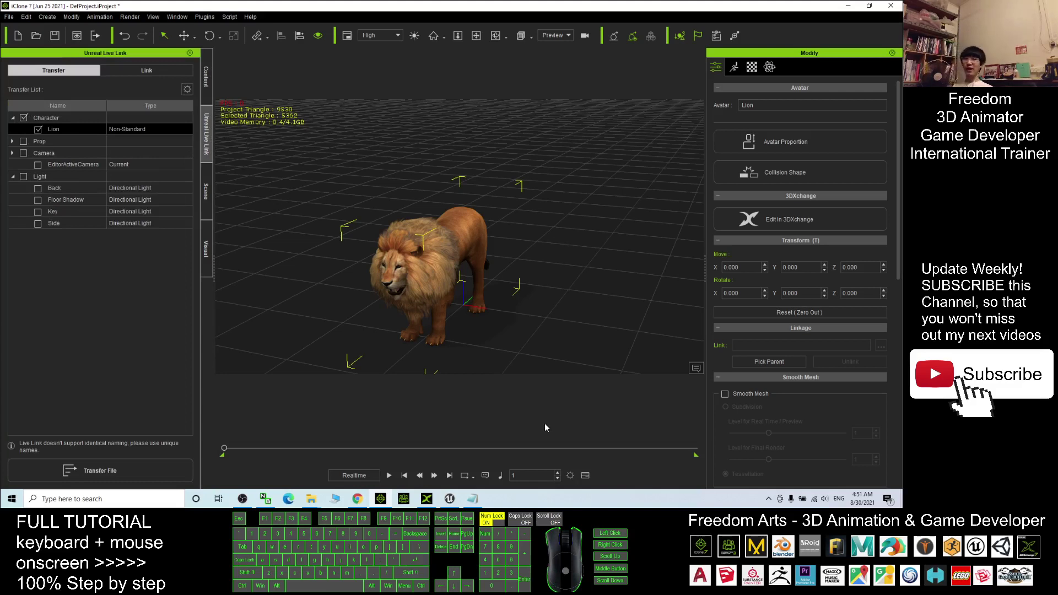
mouse_move(474, 501)
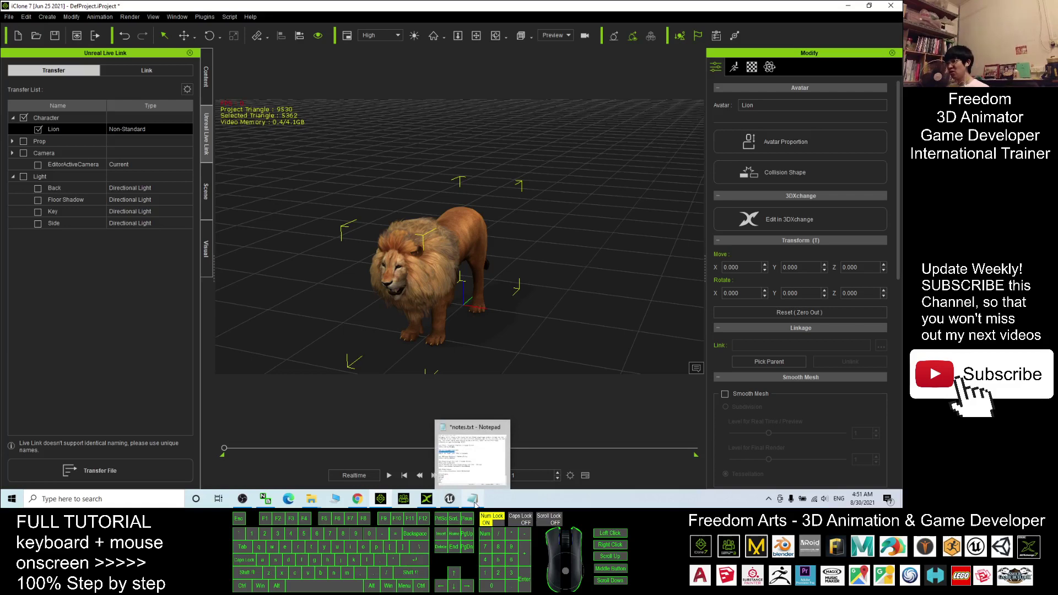
Review the iClone Unreal Live Link tutorial lines in the notes, then set Notepad aside.
click(475, 503)
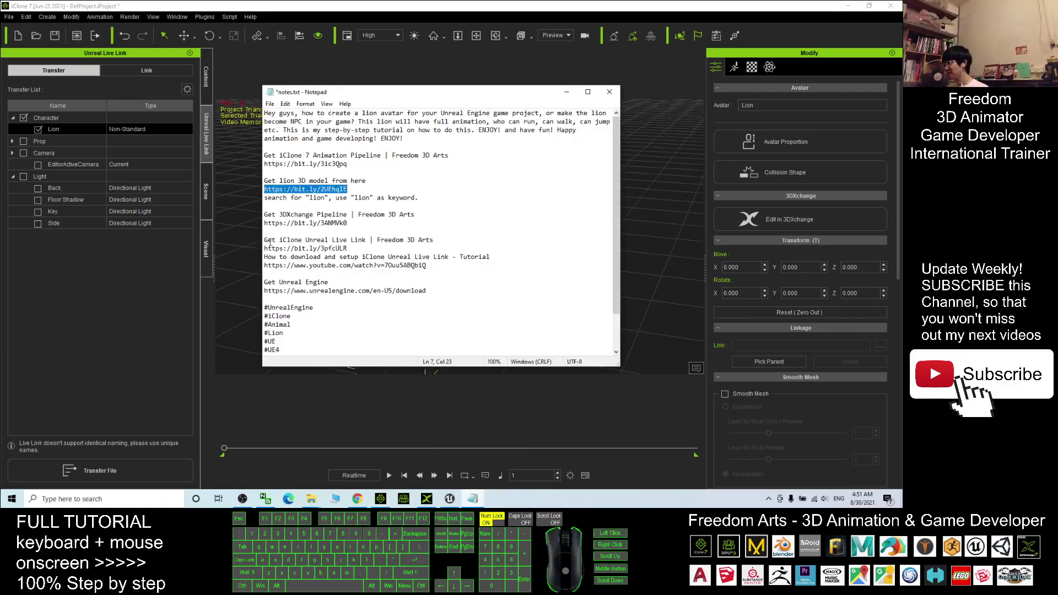
drag(265, 240, 431, 265)
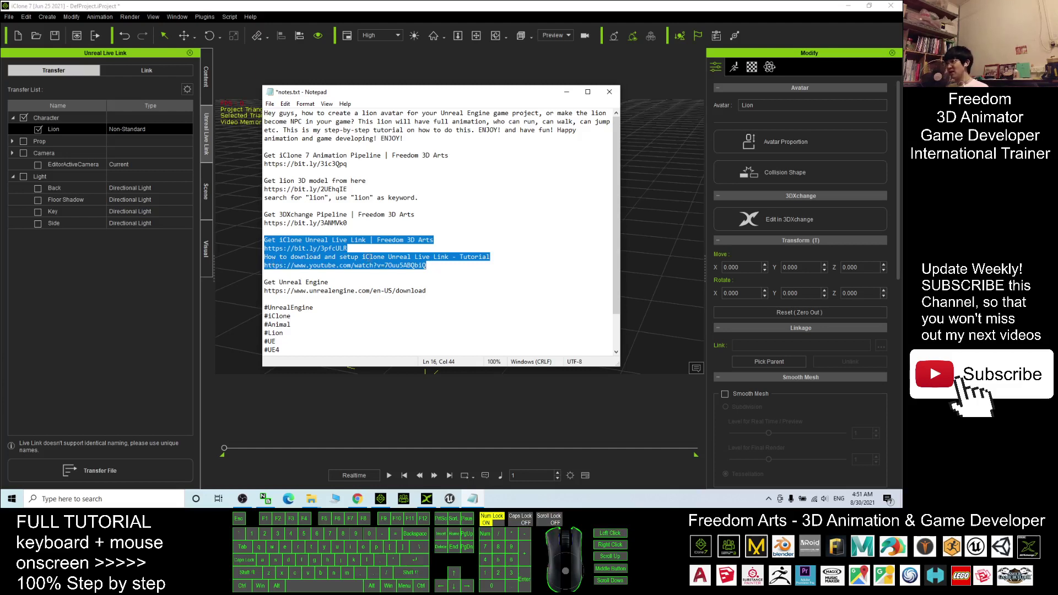
click(395, 249)
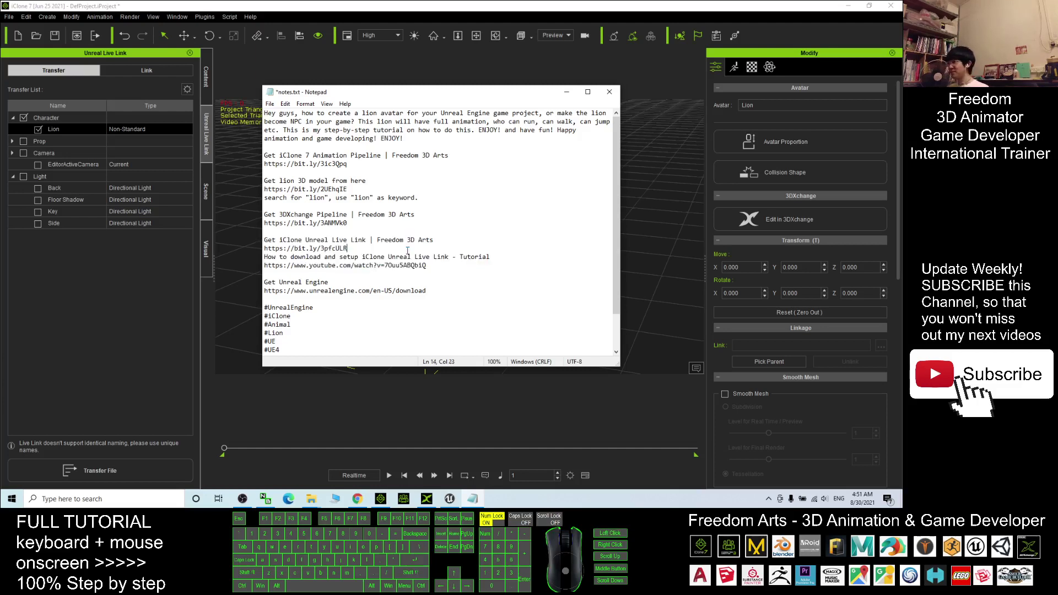
click(439, 266)
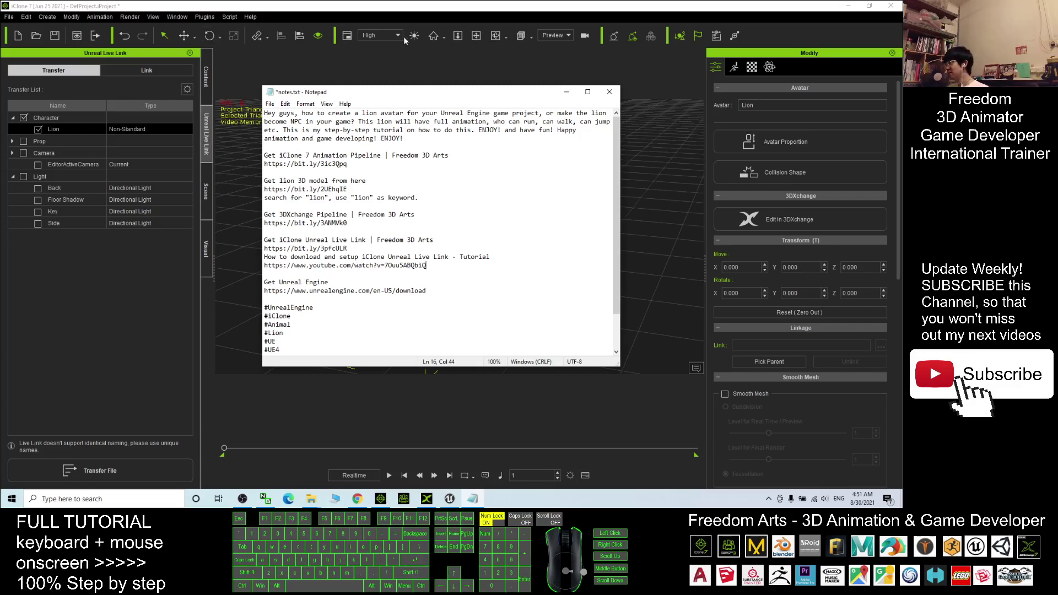
click(424, 6)
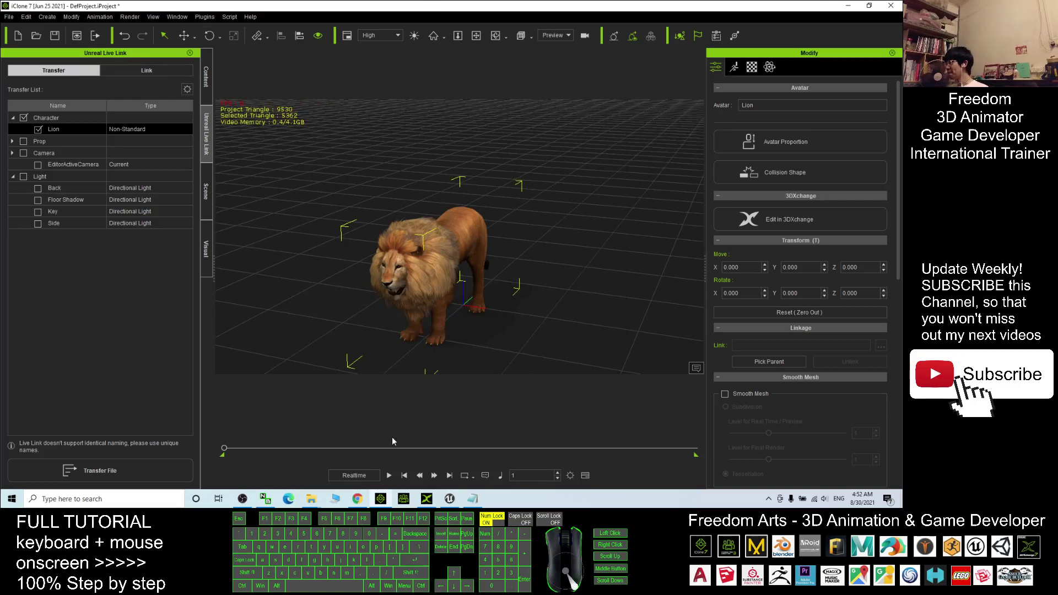
Start the iClone Live Link connection from Unreal's toolbar and return to the iClone lion scene.
click(450, 499)
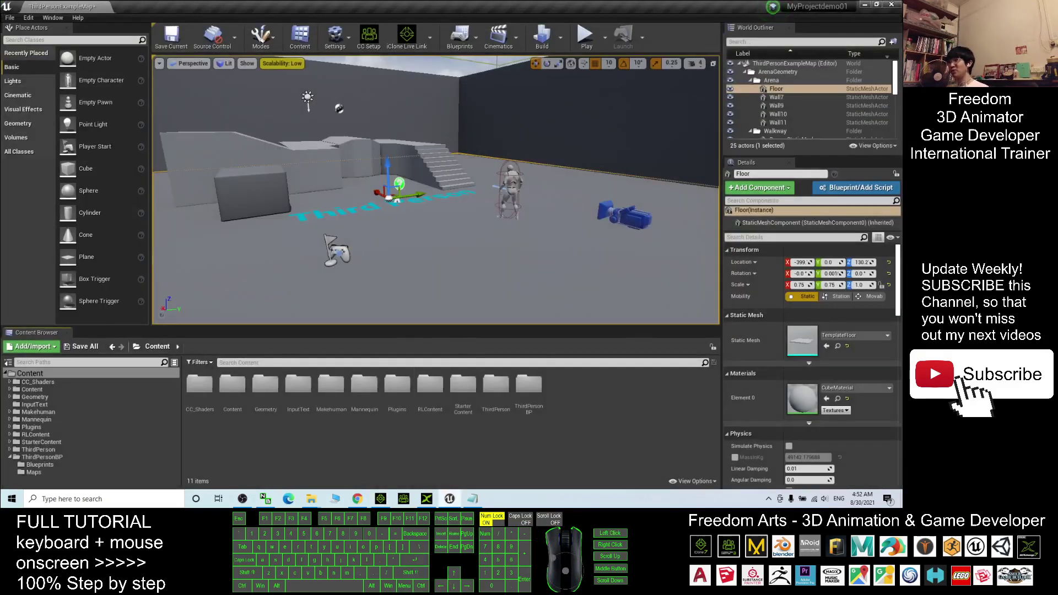
click(408, 37)
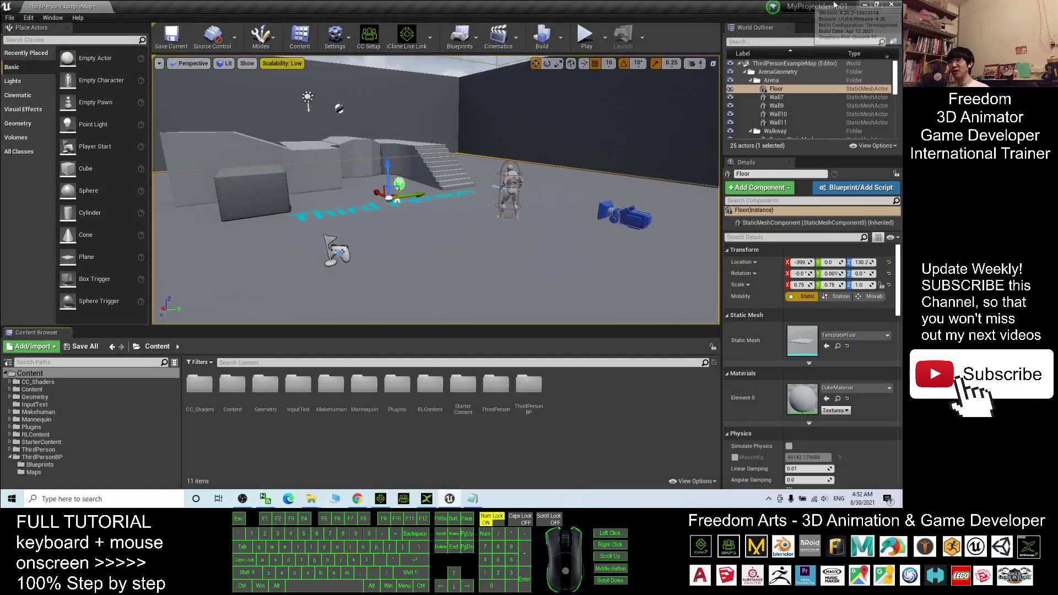
click(408, 37)
click(438, 270)
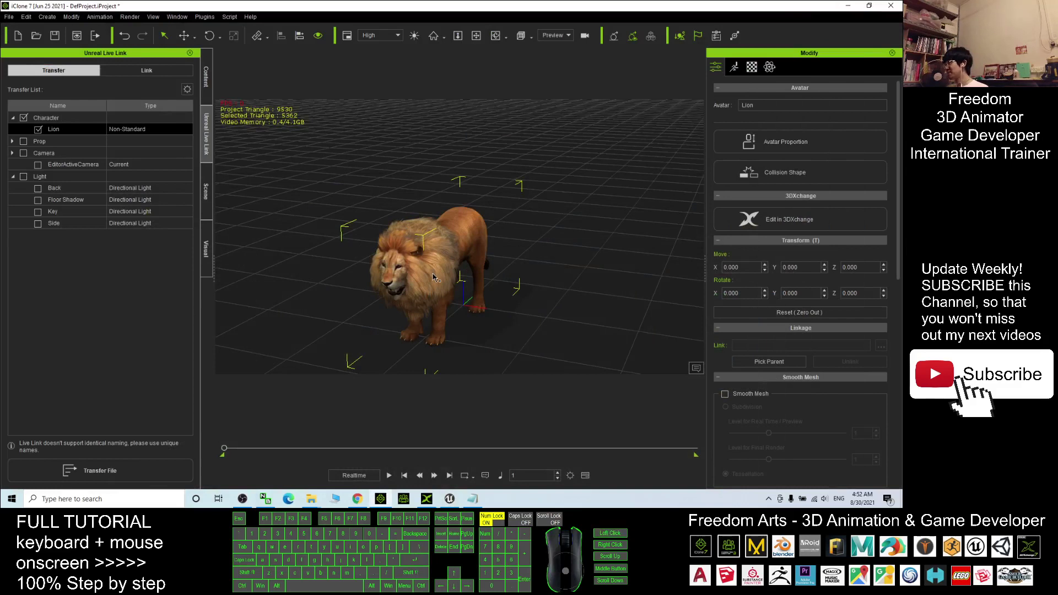
Rename the Lion avatar to LionRL in the Scene panel.
click(206, 193)
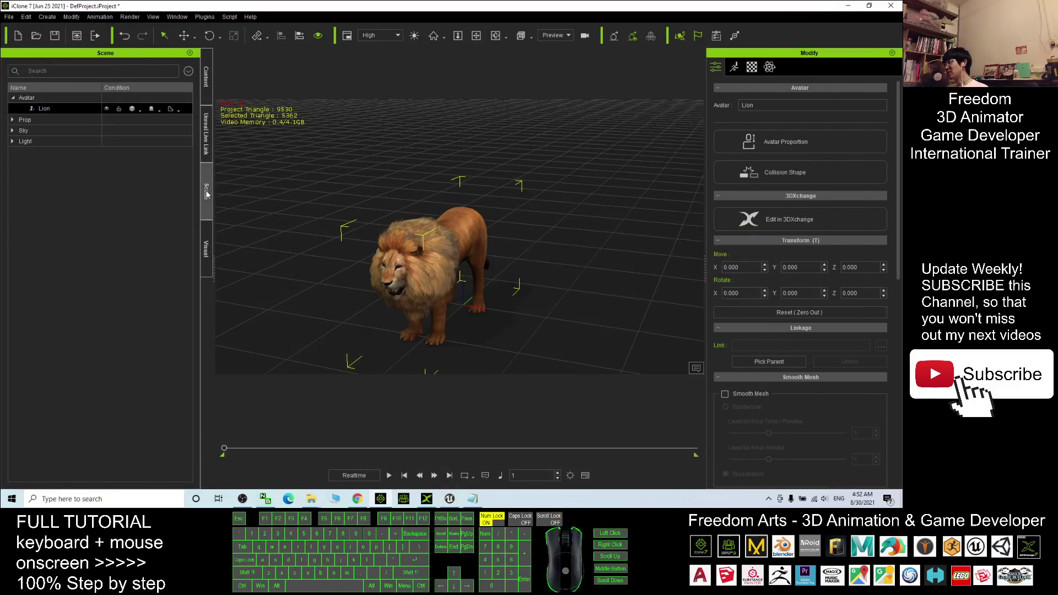
double_click(49, 108)
click(52, 110)
text(RL)
key(Return)
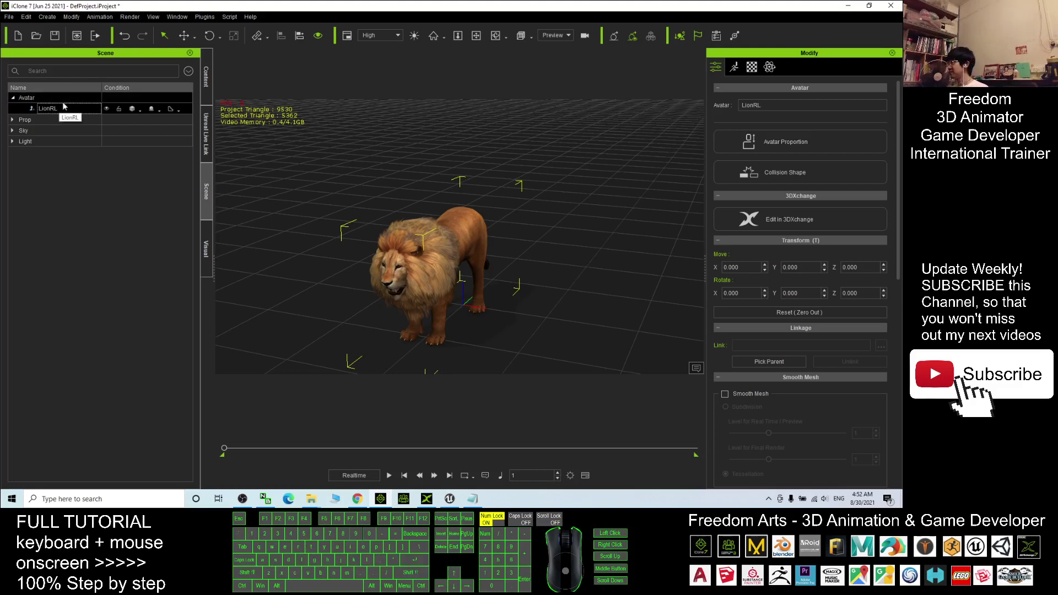
Re-tick LionRL for transfer in the Unreal Live Link list.
click(208, 135)
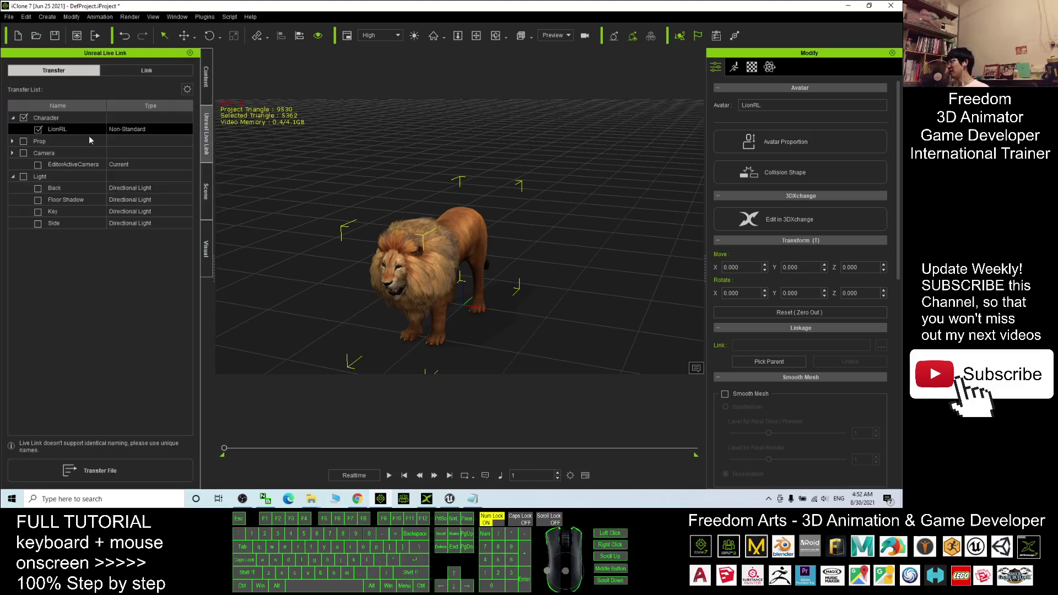
click(23, 118)
click(39, 129)
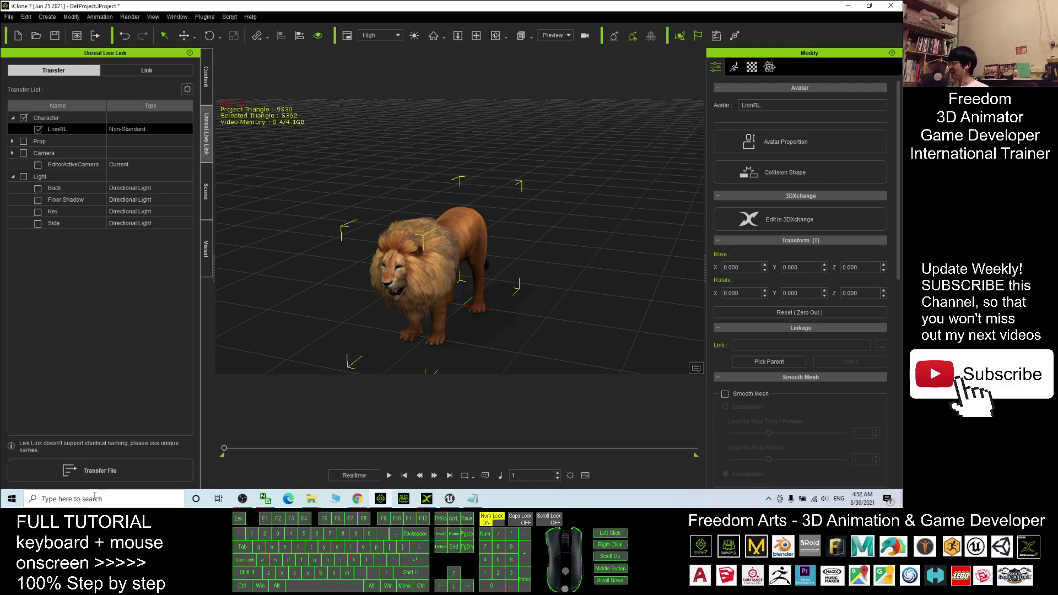
Transfer the LionRL file to Unreal Engine and bring the Unreal editor forward.
click(118, 475)
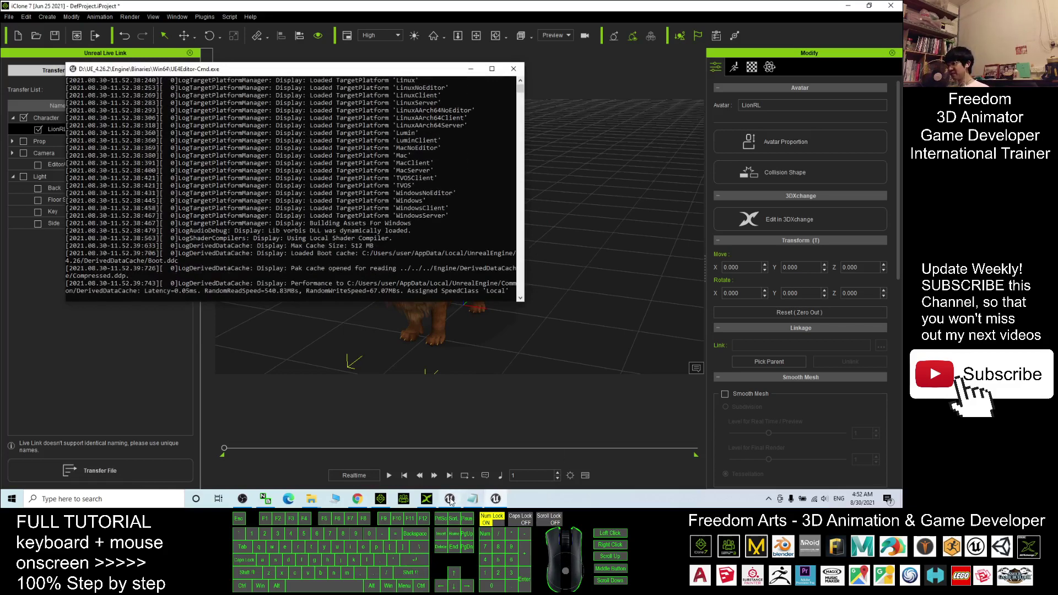
click(451, 499)
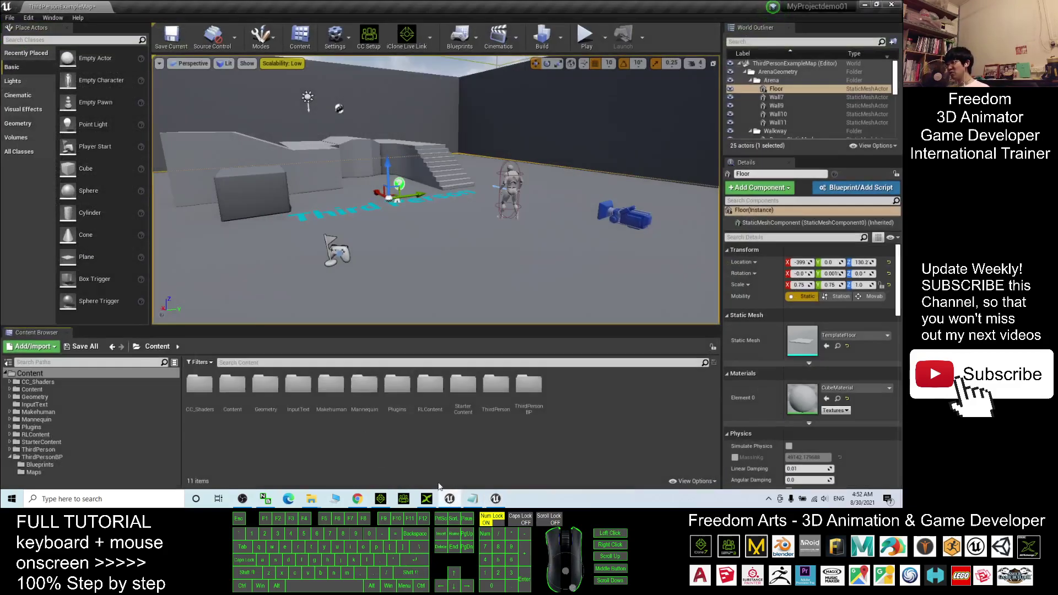
Confirm LionRL's mesh, skeleton and textures landed in RLContent/LionRL, then return to 3DXchange.
click(496, 499)
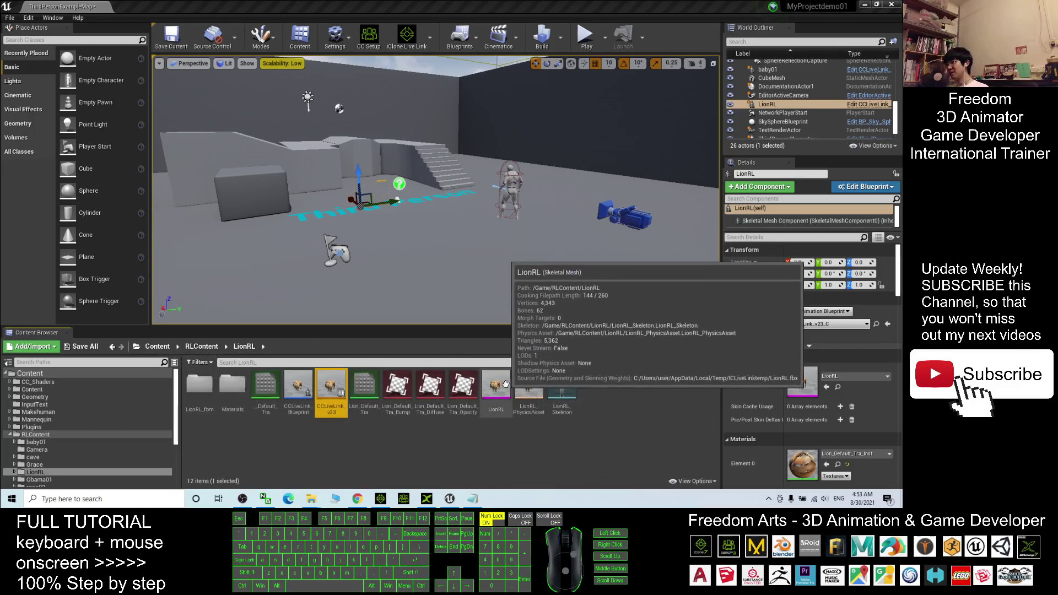
click(426, 502)
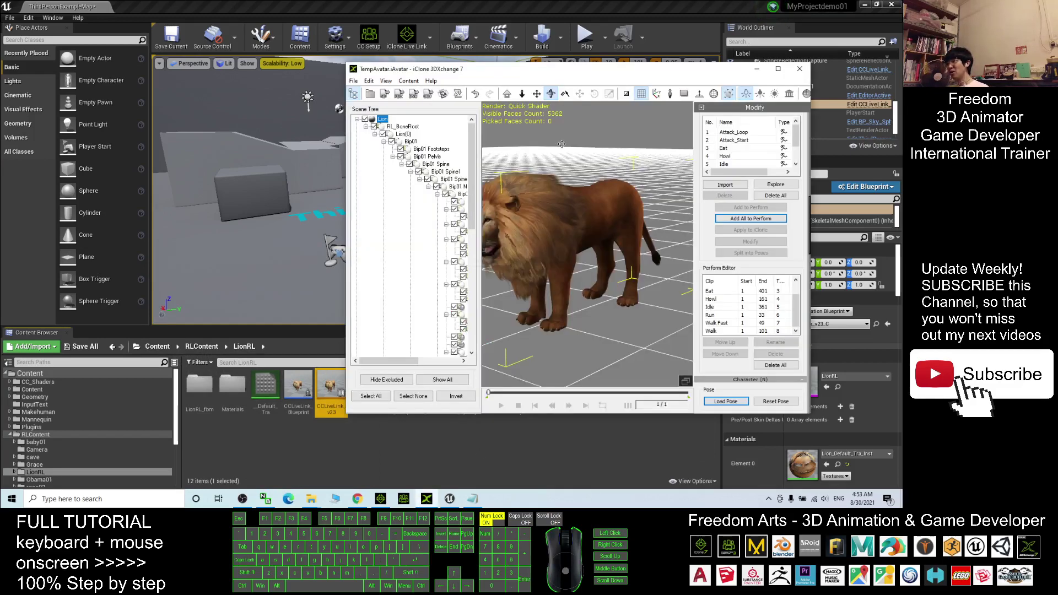
Start a new 3DXchange project, discarding the old lion data without exporting.
click(353, 80)
click(358, 92)
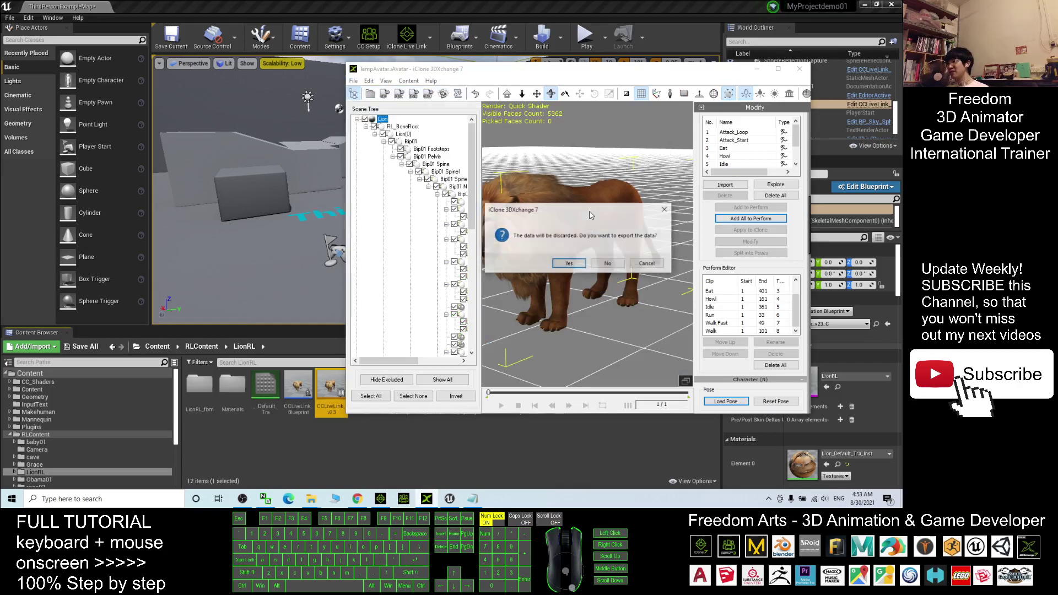
click(564, 264)
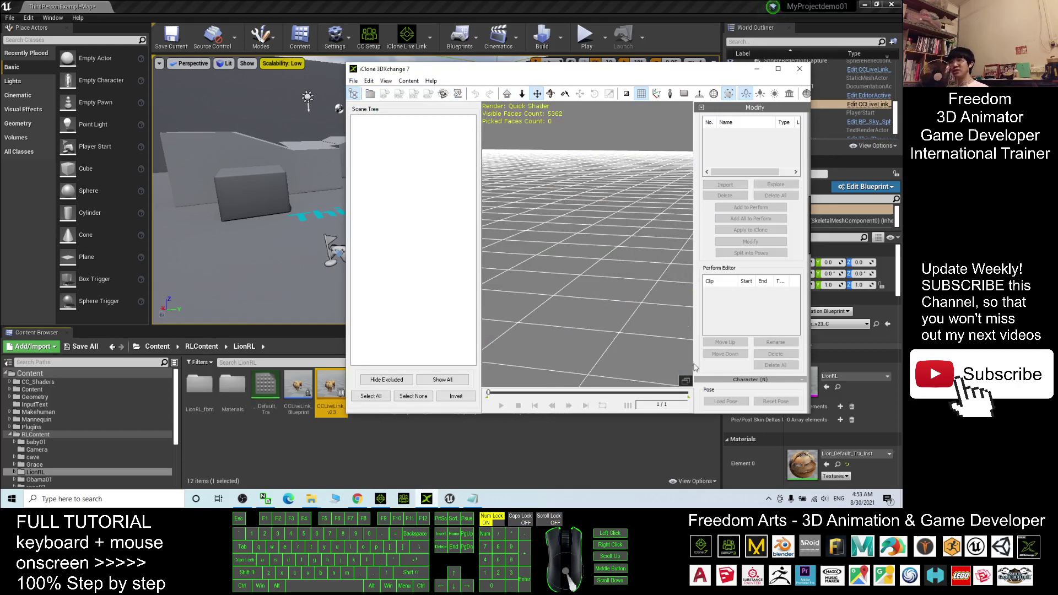
Send the LionRL avatar from the iClone scene to 3DXchange for editing.
click(381, 499)
click(419, 274)
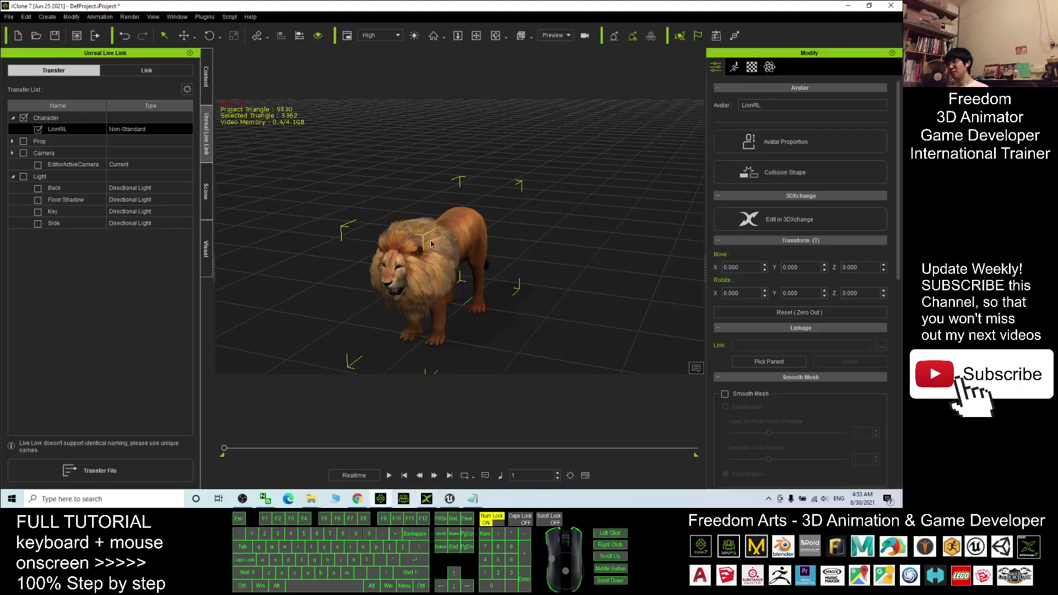
click(418, 265)
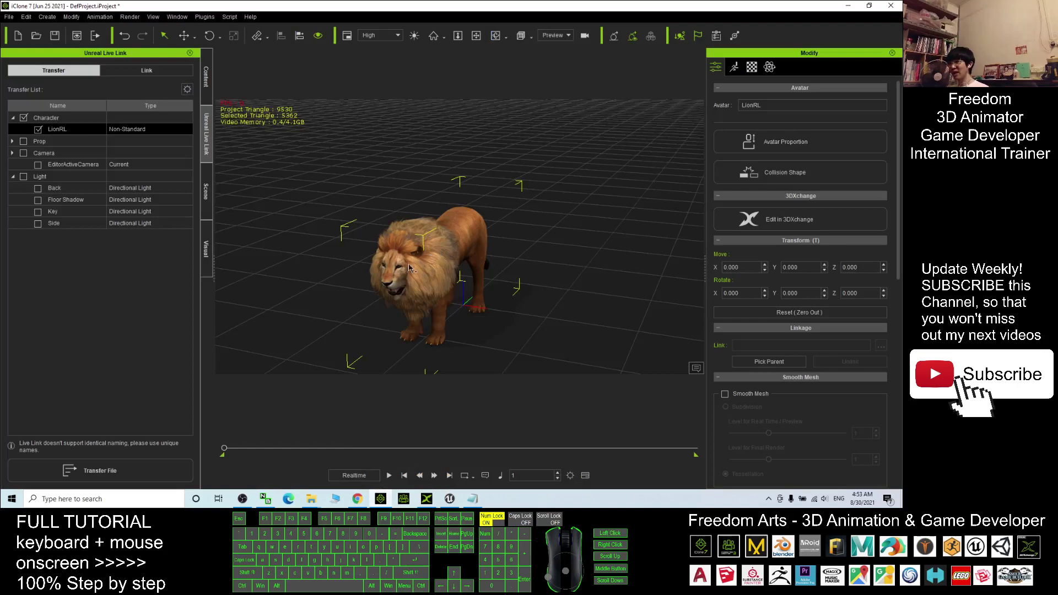
click(757, 222)
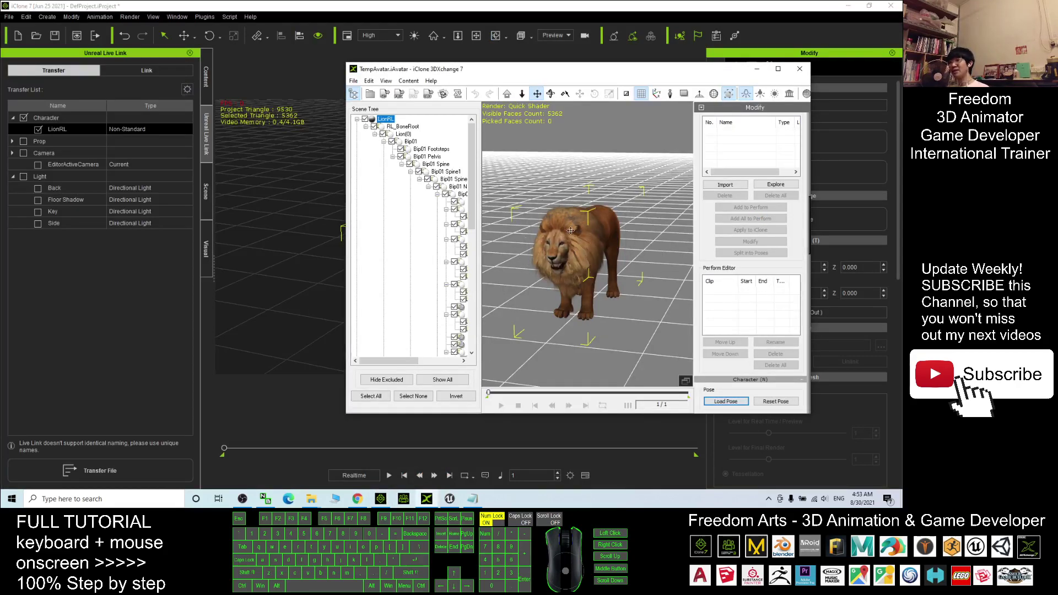
Back in iClone, show the Motion section of the Content library.
click(248, 47)
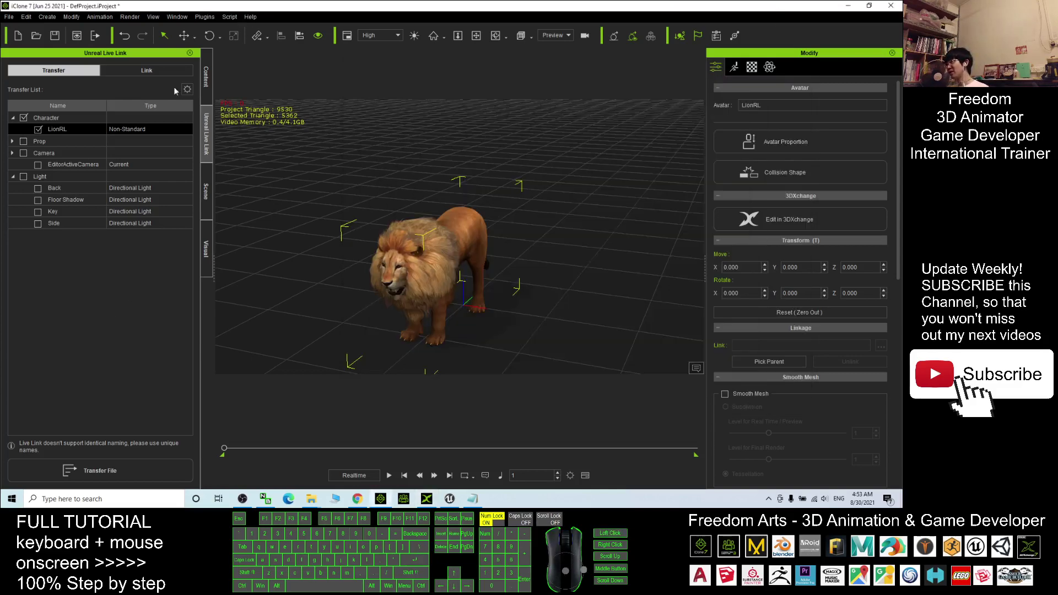
click(207, 77)
click(84, 66)
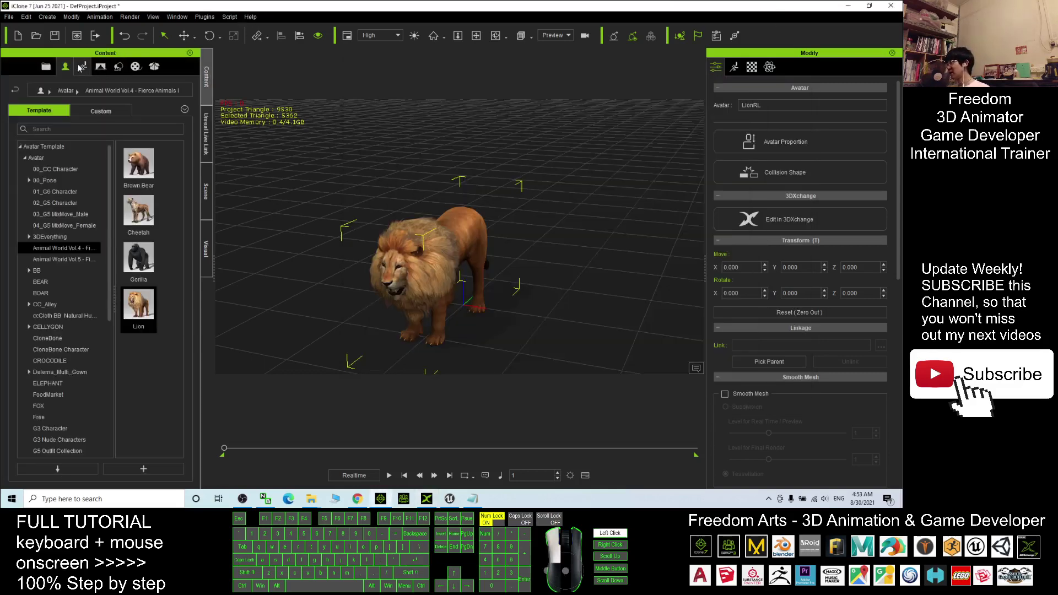
Browse the Motion library to Animal World Vol. 4 > Lion clips.
click(64, 92)
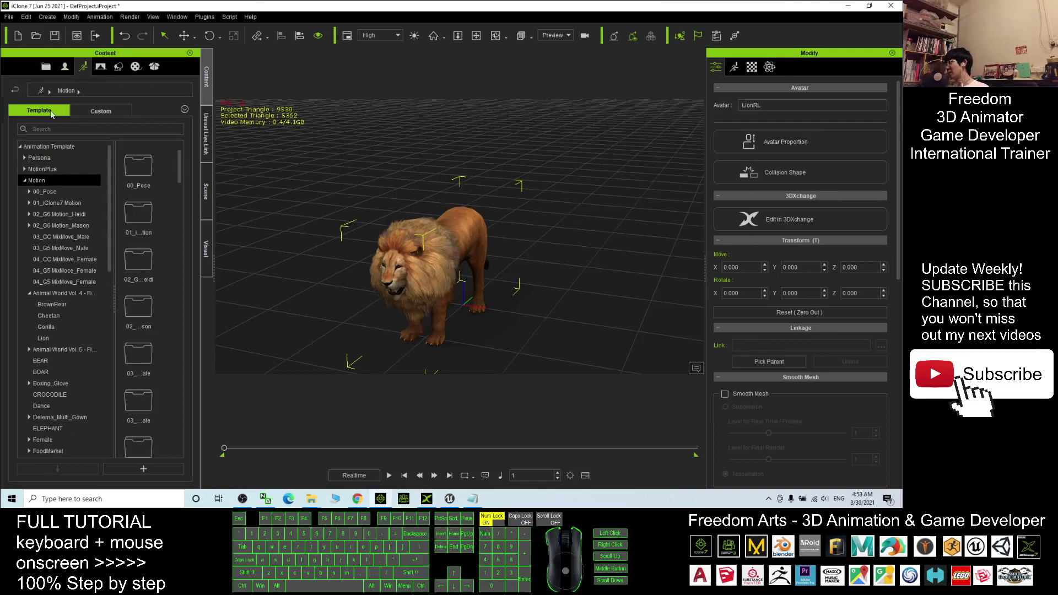
click(29, 293)
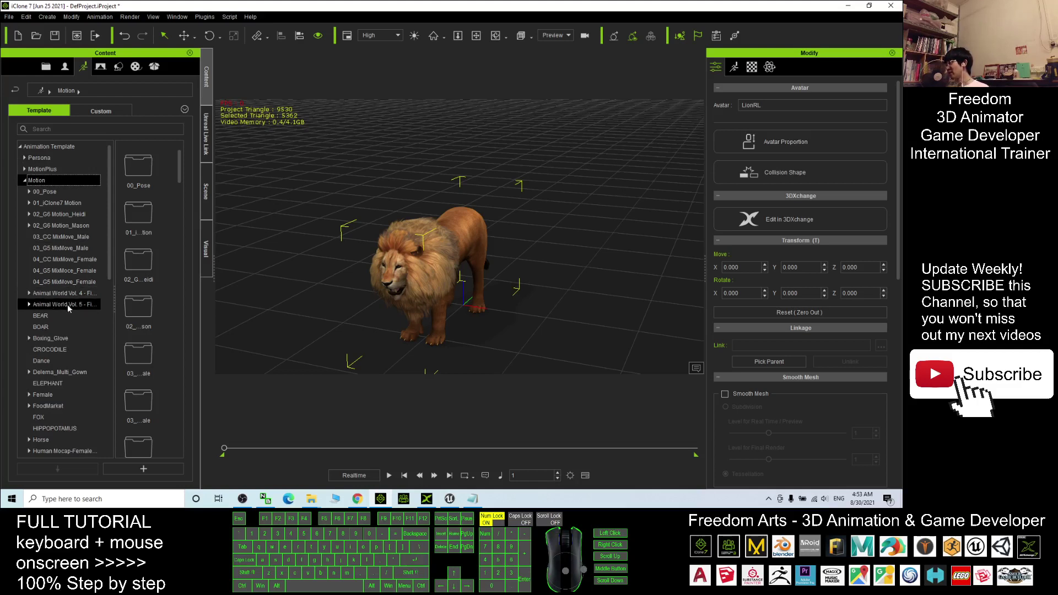
click(71, 295)
click(27, 293)
click(46, 339)
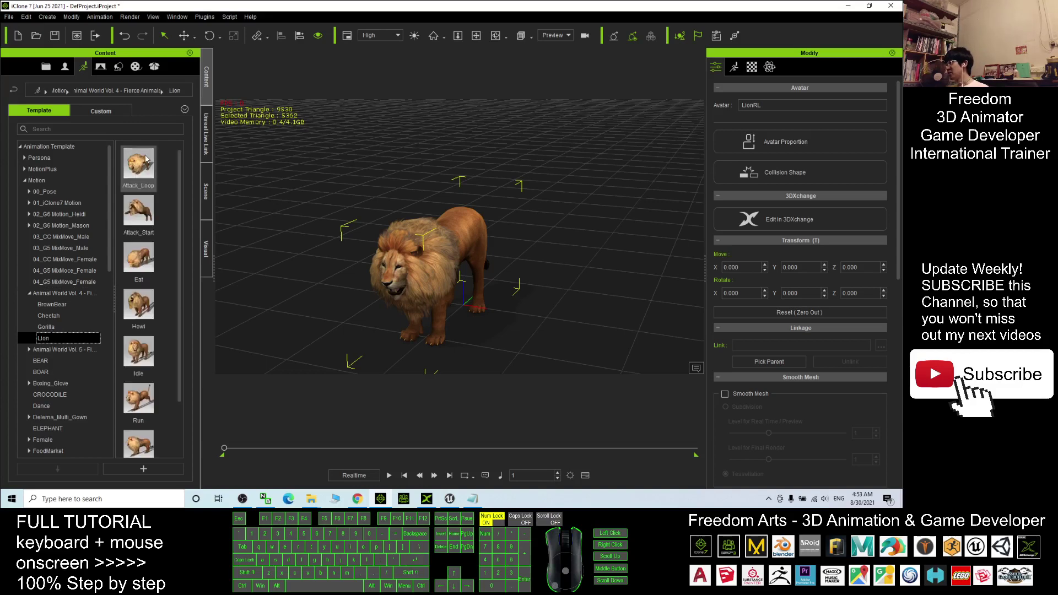
Reveal Attack_Loop's folder on disk with Find File and select all eight .iMotion files.
right_click(145, 156)
click(181, 231)
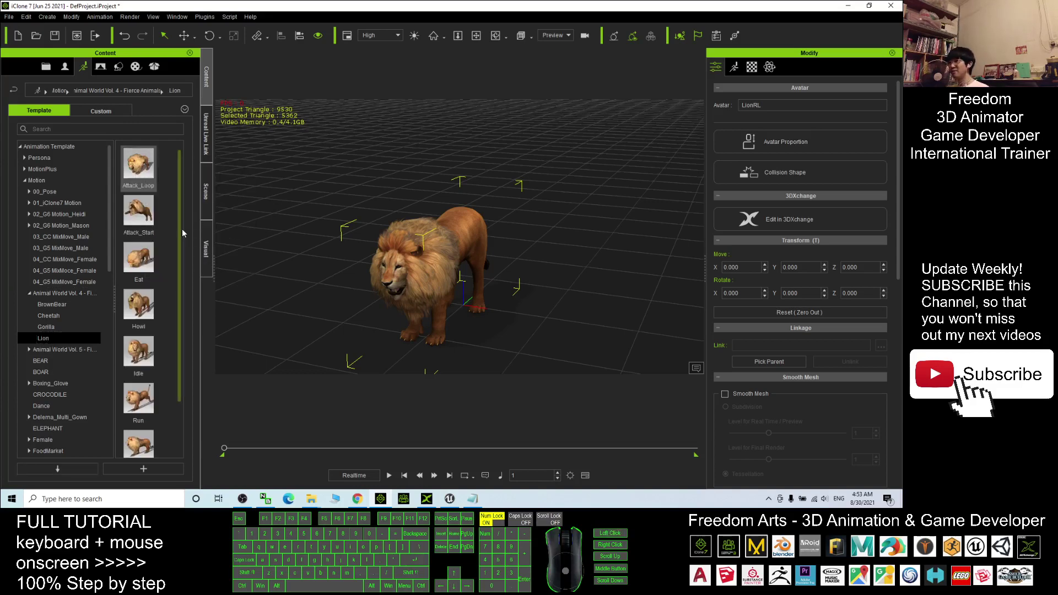
drag(357, 187, 102, 66)
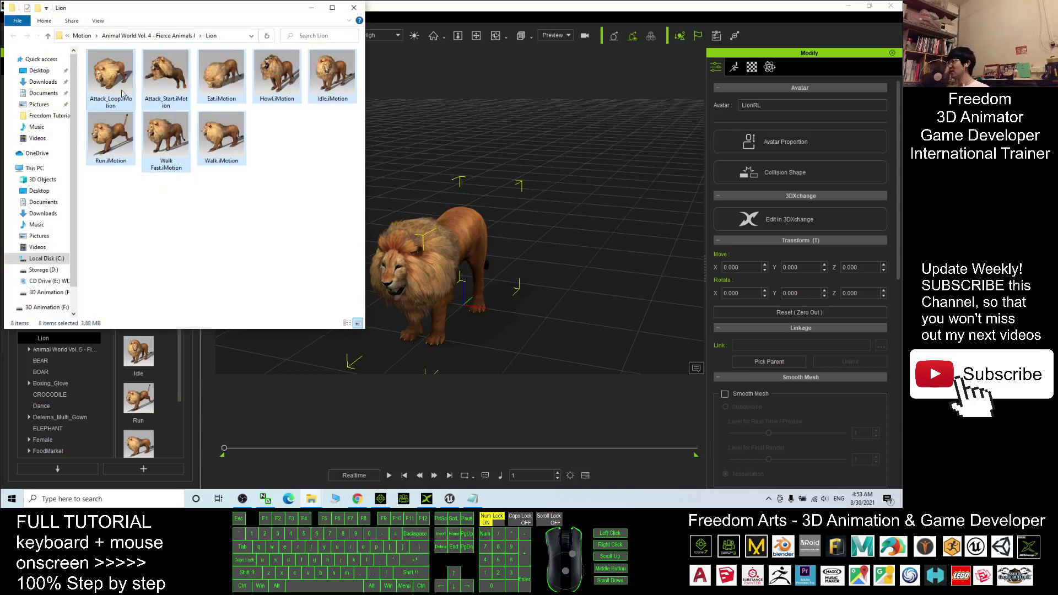
Drop the eight lion motion files into 3DXchange's Motion Library and add them all as perform clips.
click(428, 498)
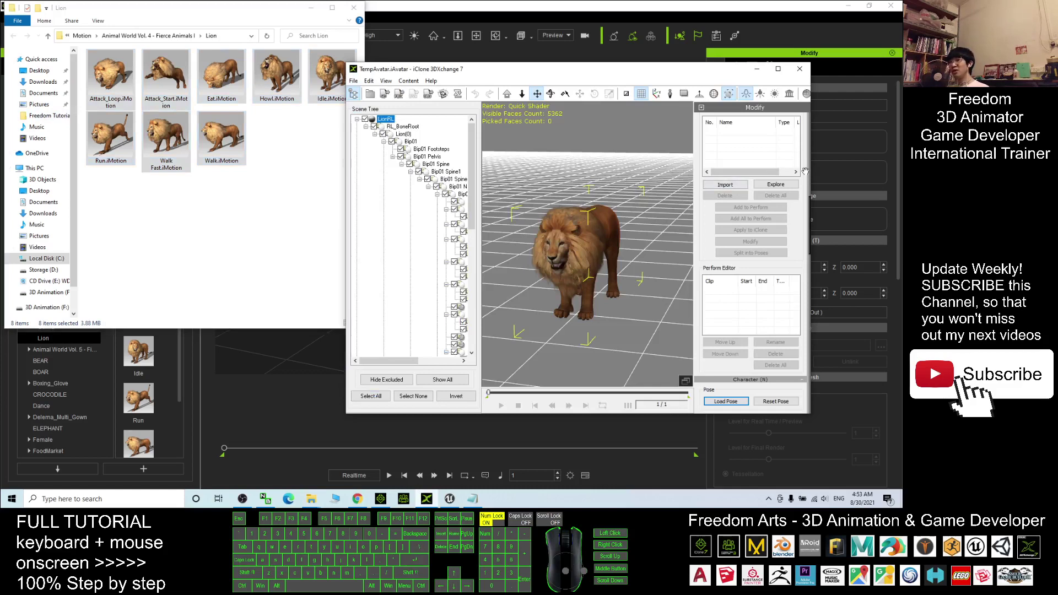
drag(808, 211, 694, 186)
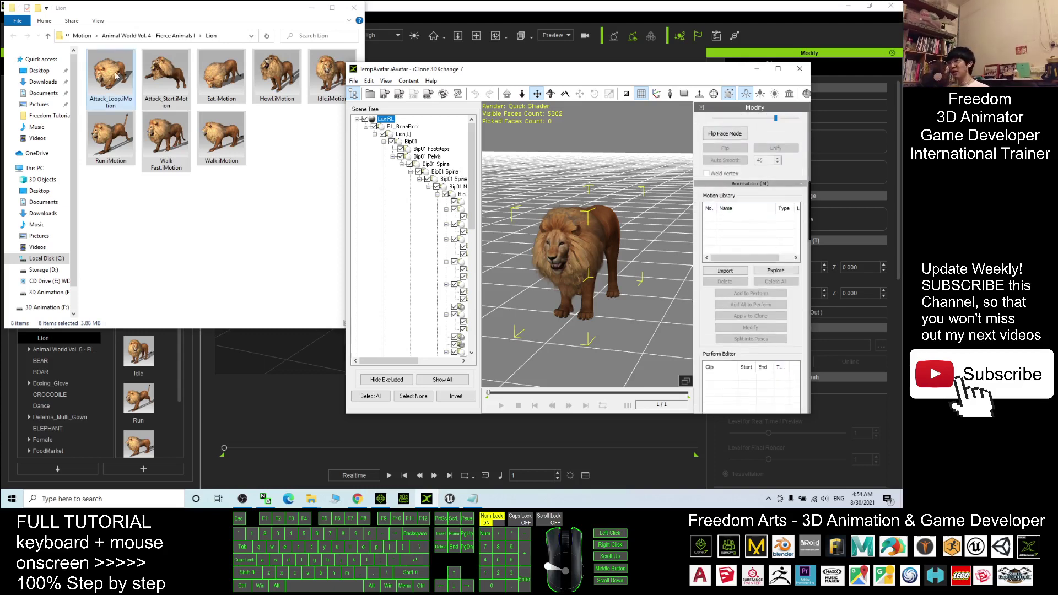
click(199, 88)
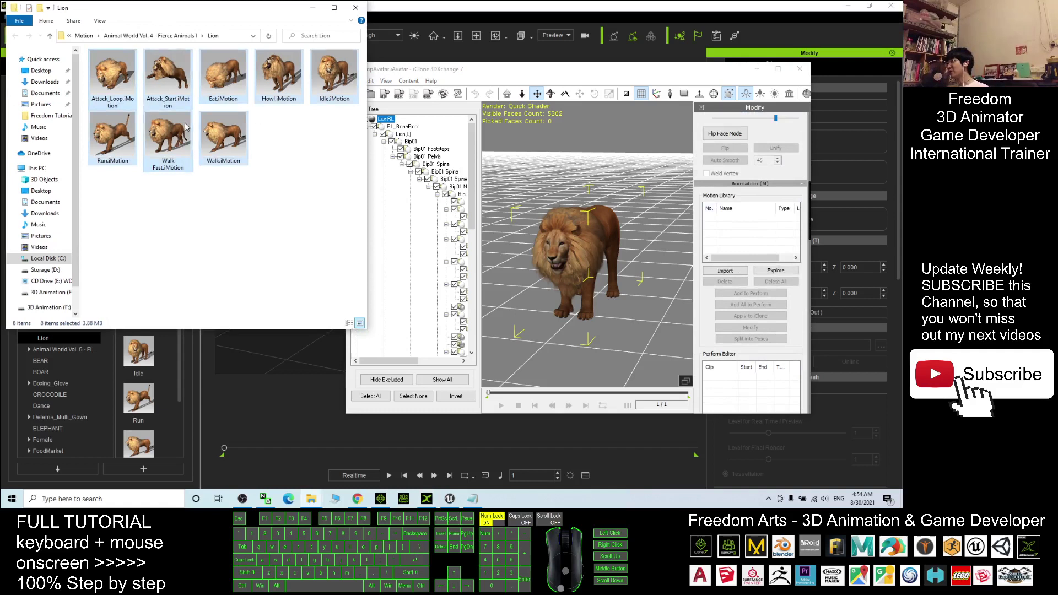
click(223, 81)
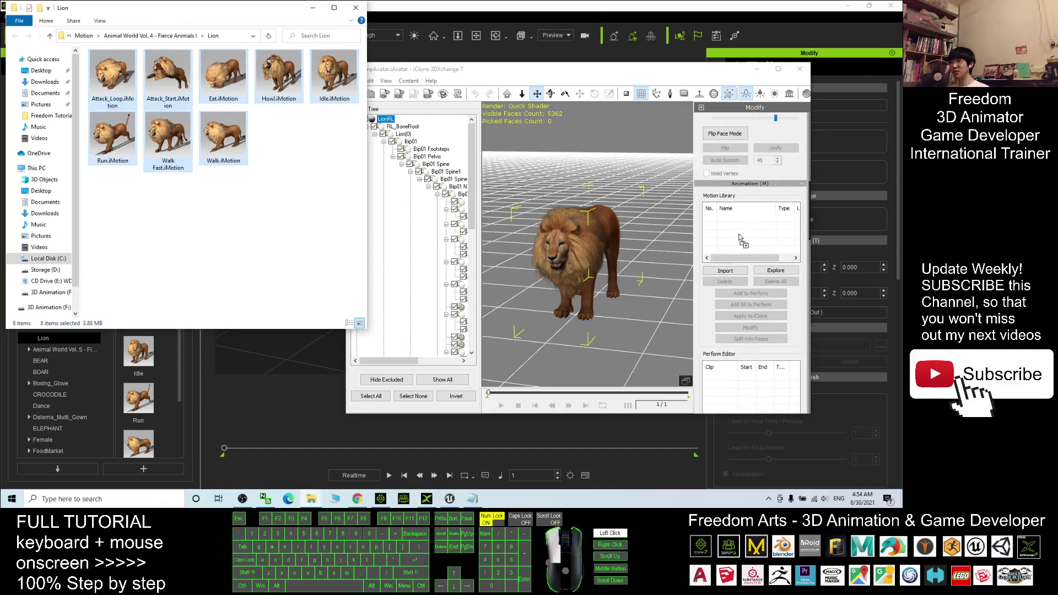
drag(739, 238, 741, 237)
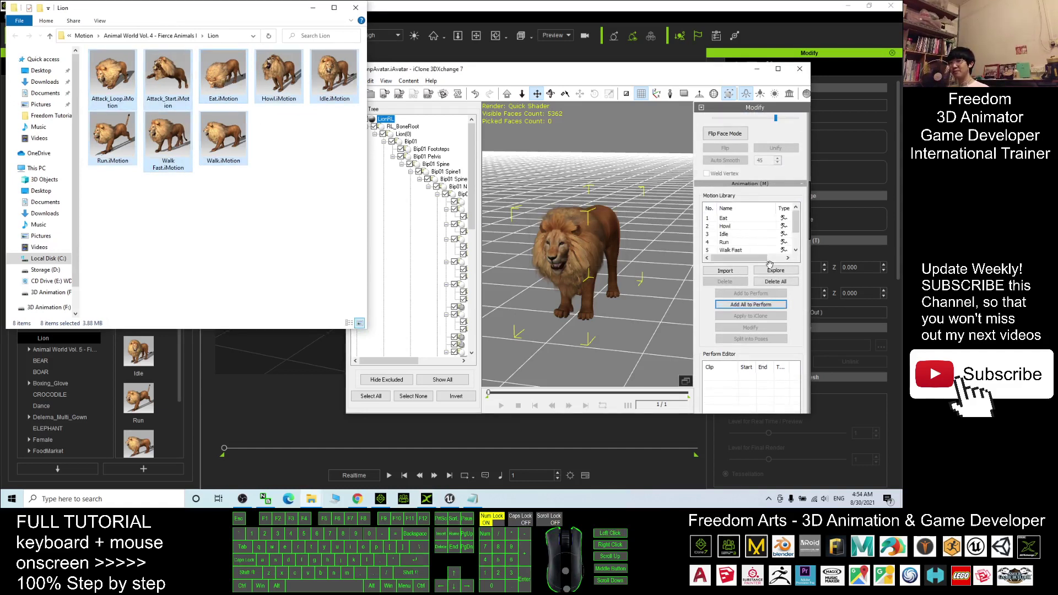
click(751, 306)
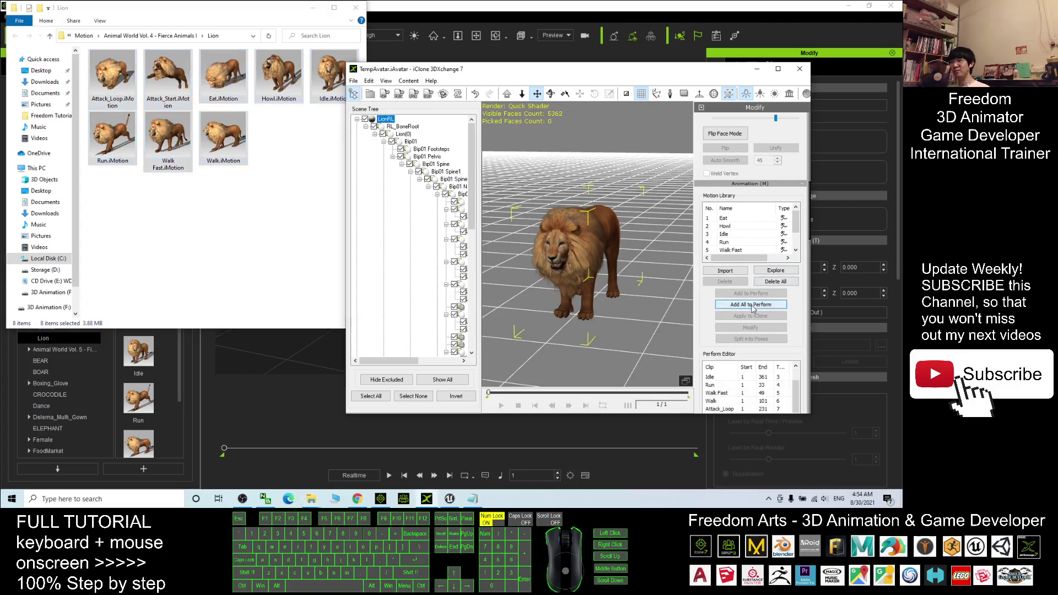
Minimize File Explorer, 3DXchange and iClone to reveal the Unreal Engine editor.
click(312, 8)
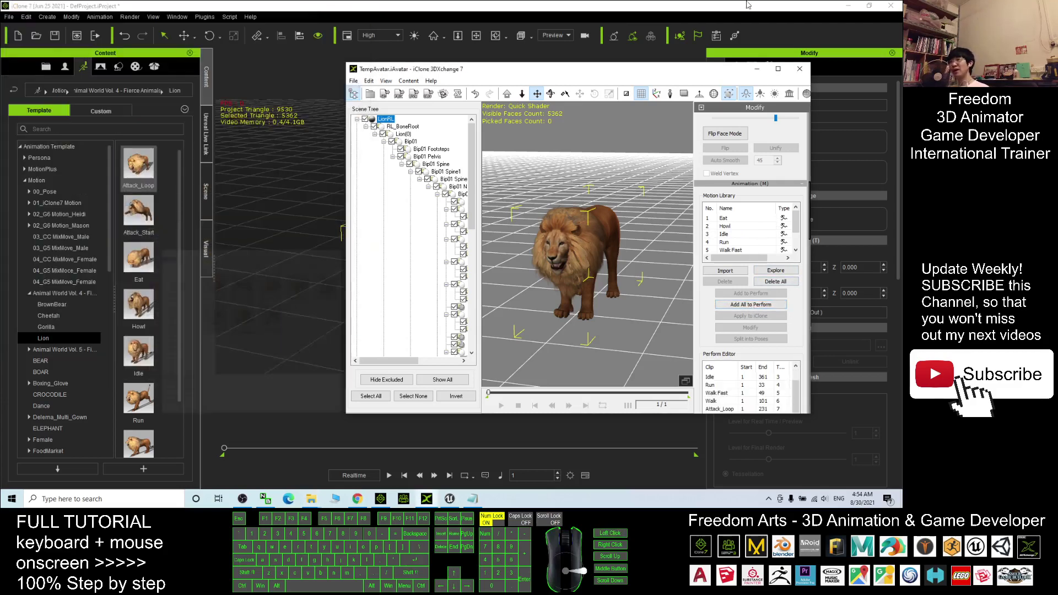
click(755, 67)
click(847, 6)
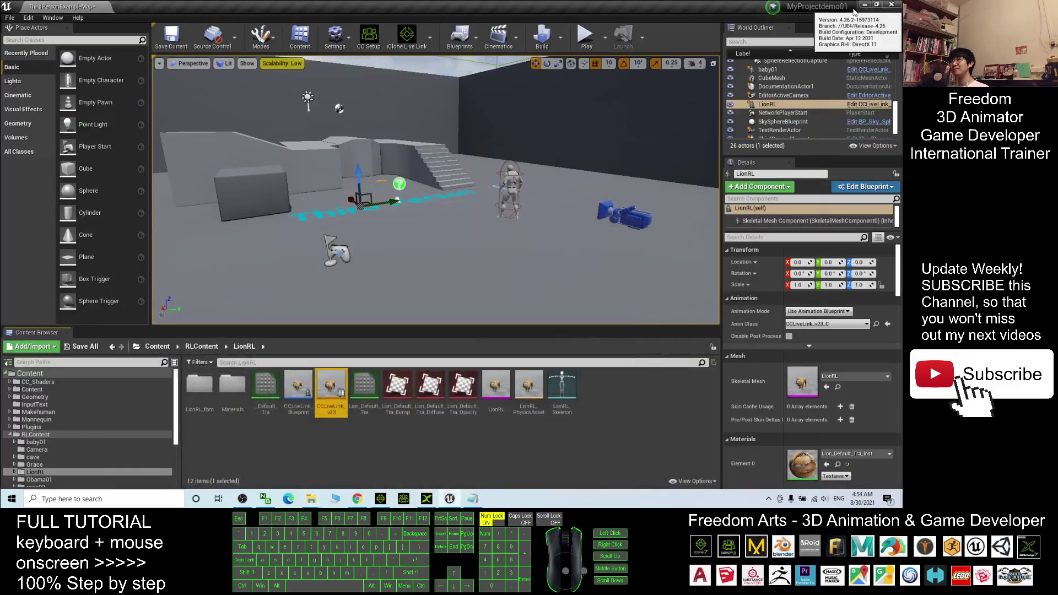
Delete the old Lion 01 desktop folder and permanently empty the Recycle Bin.
click(864, 5)
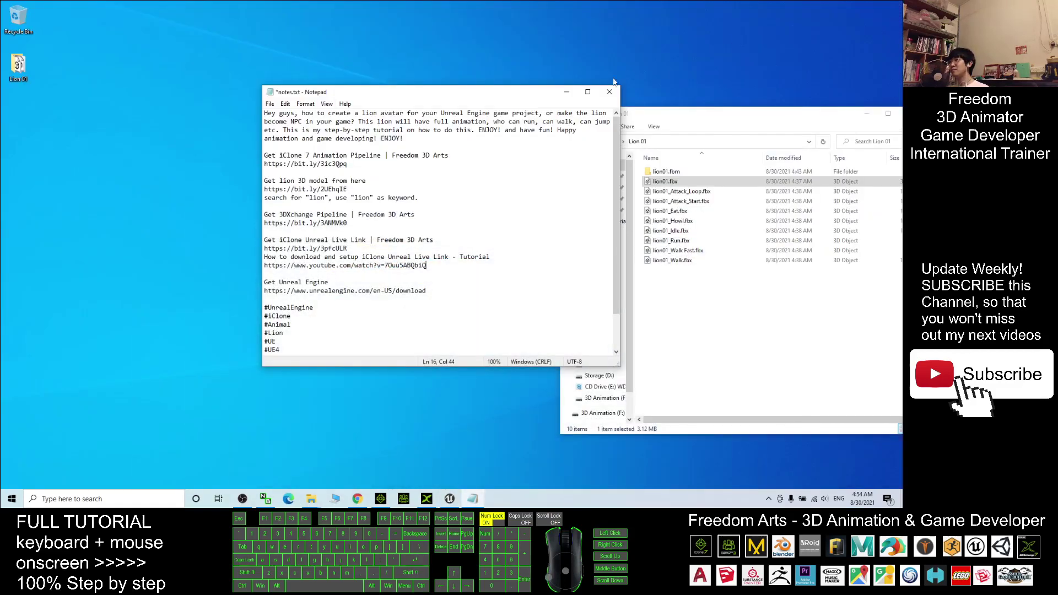
click(566, 92)
drag(776, 115, 572, 115)
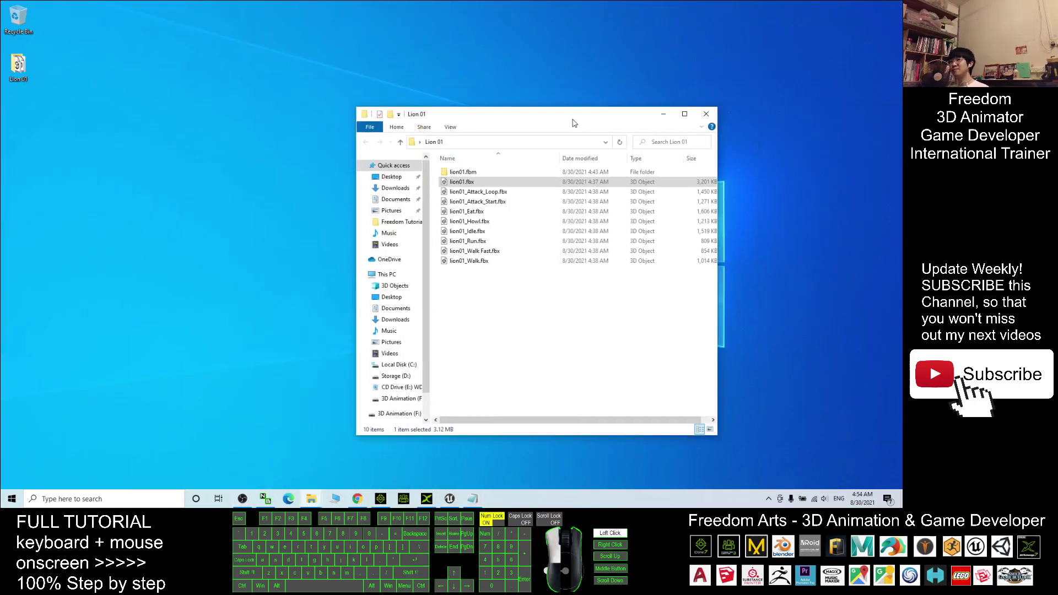
click(706, 114)
drag(46, 82, 2, 131)
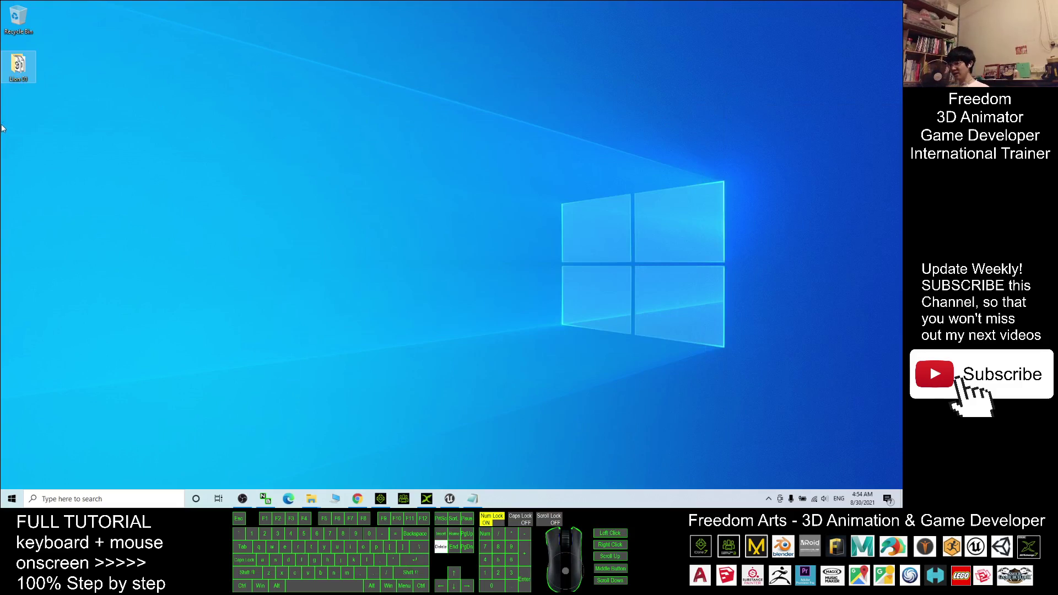
key(Delete)
right_click(17, 17)
click(49, 34)
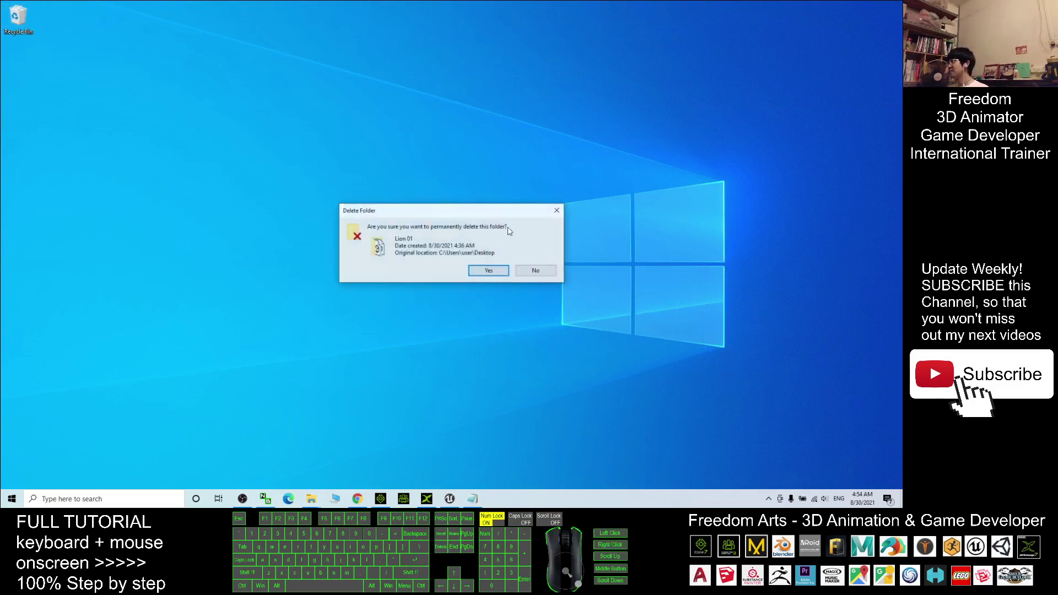
click(488, 270)
Create a new desktop folder named lion01, open it, and bring 3DXchange back up.
right_click(60, 173)
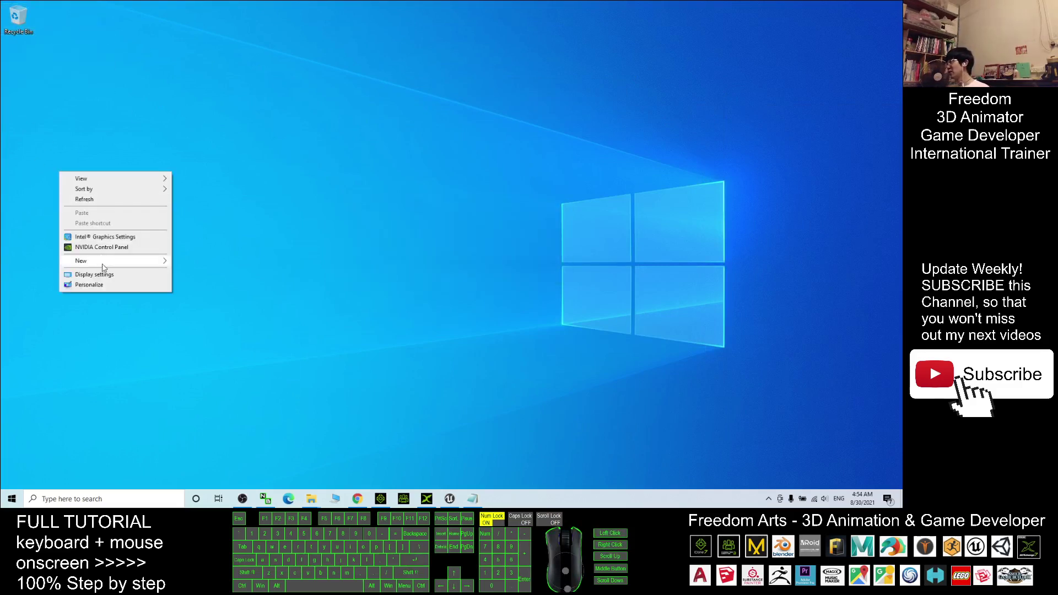
mouse_move(103, 263)
click(211, 262)
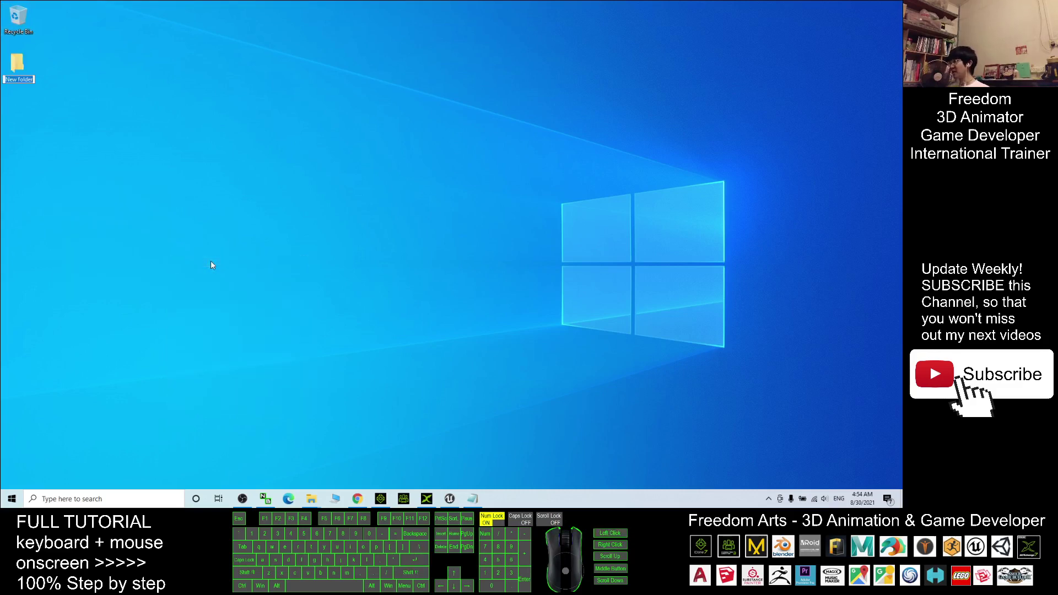
text(lion01)
key(Return)
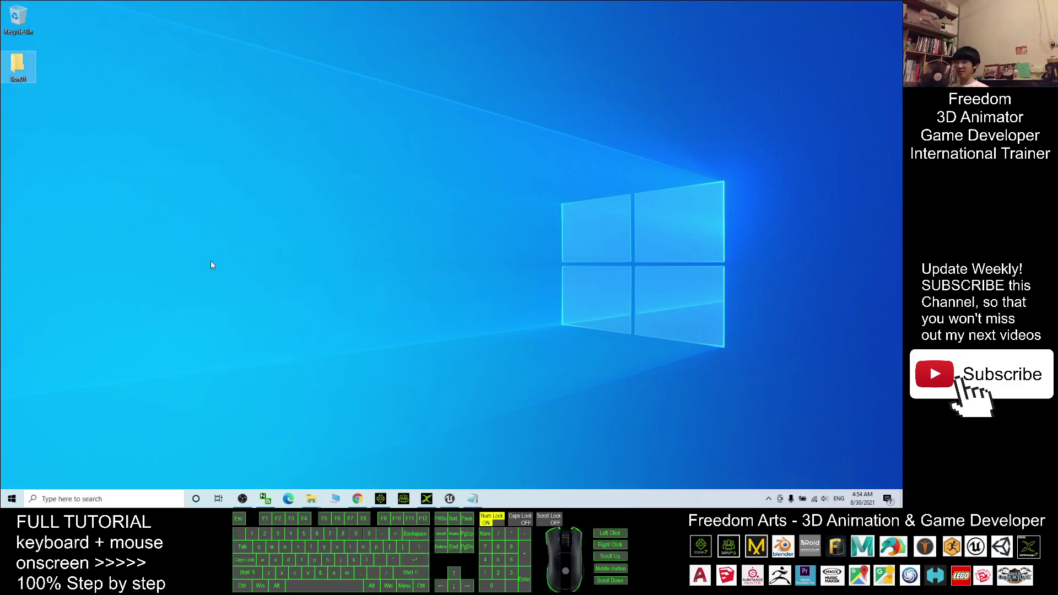
key(Return)
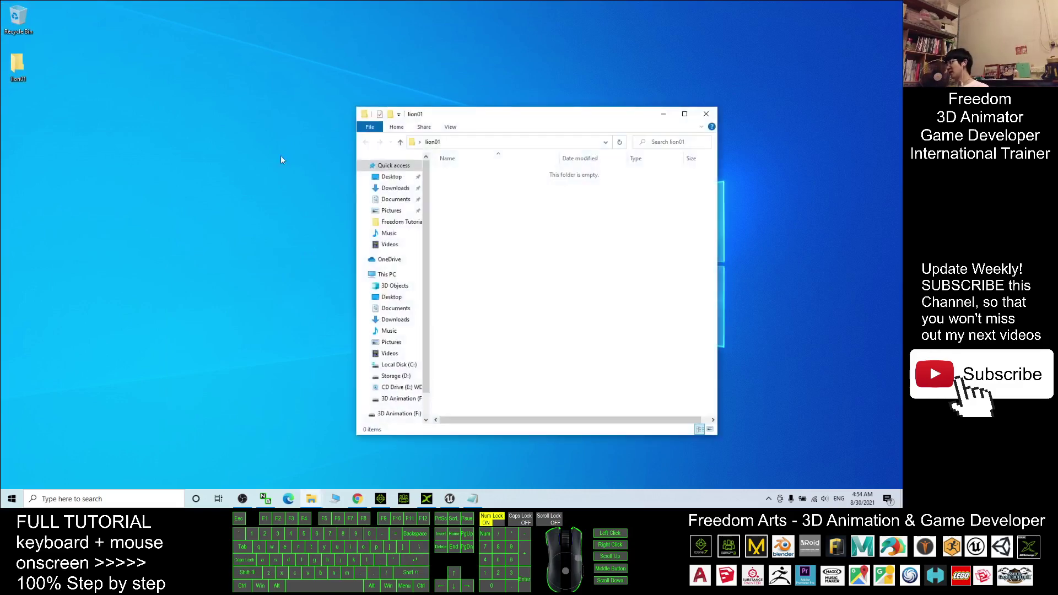
drag(484, 118, 187, 117)
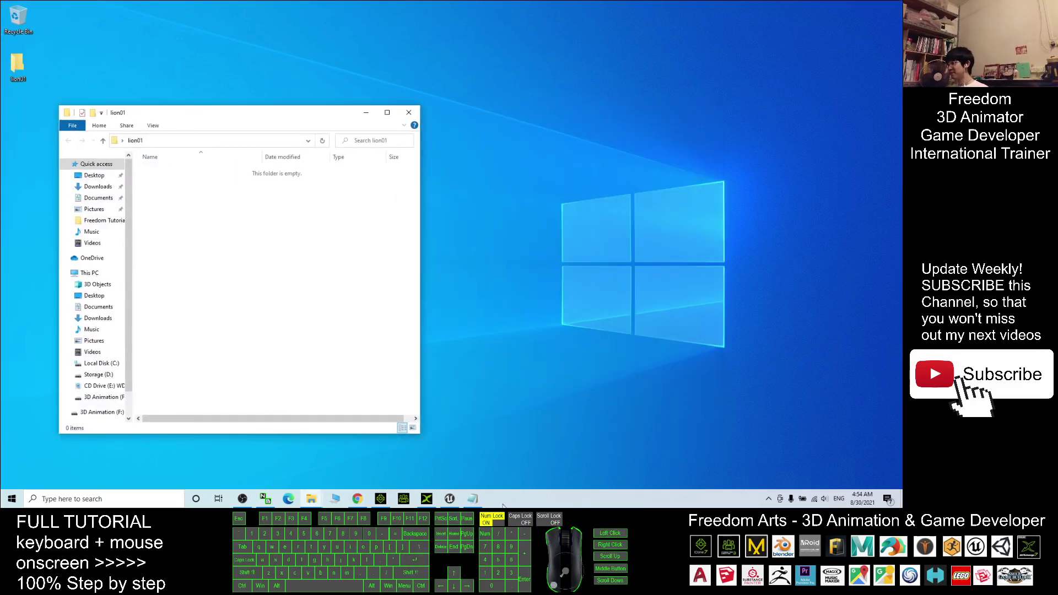
click(438, 498)
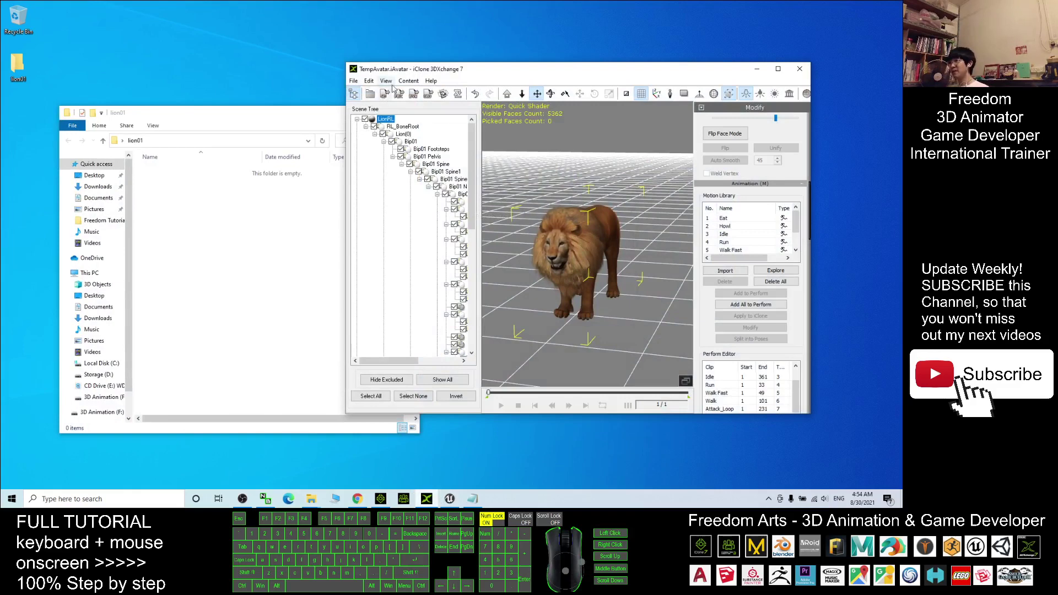
Choose the GameEngine_Unreal preset in the FBX export settings.
click(399, 95)
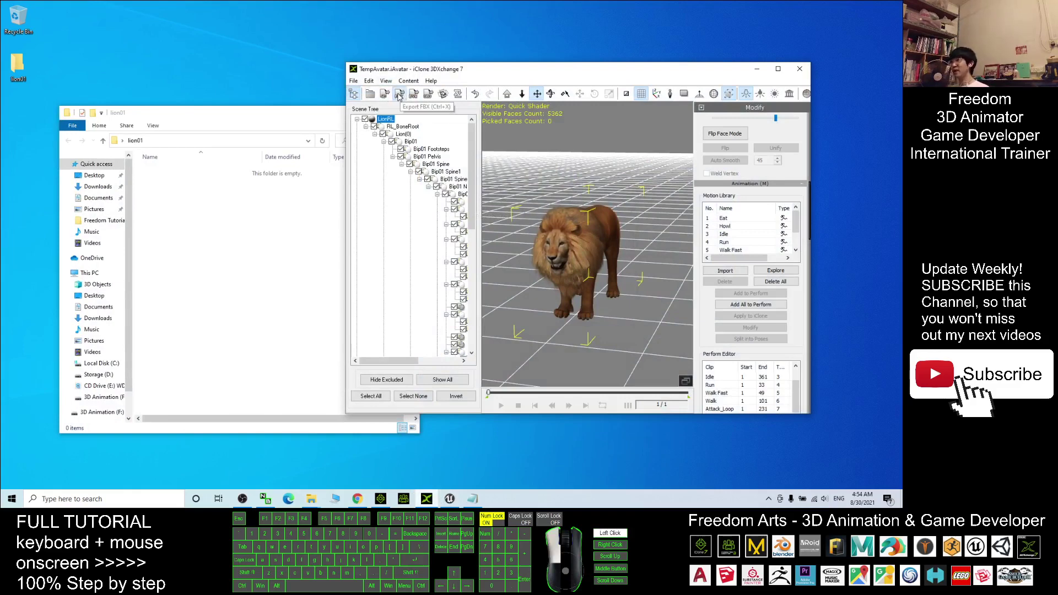
click(658, 143)
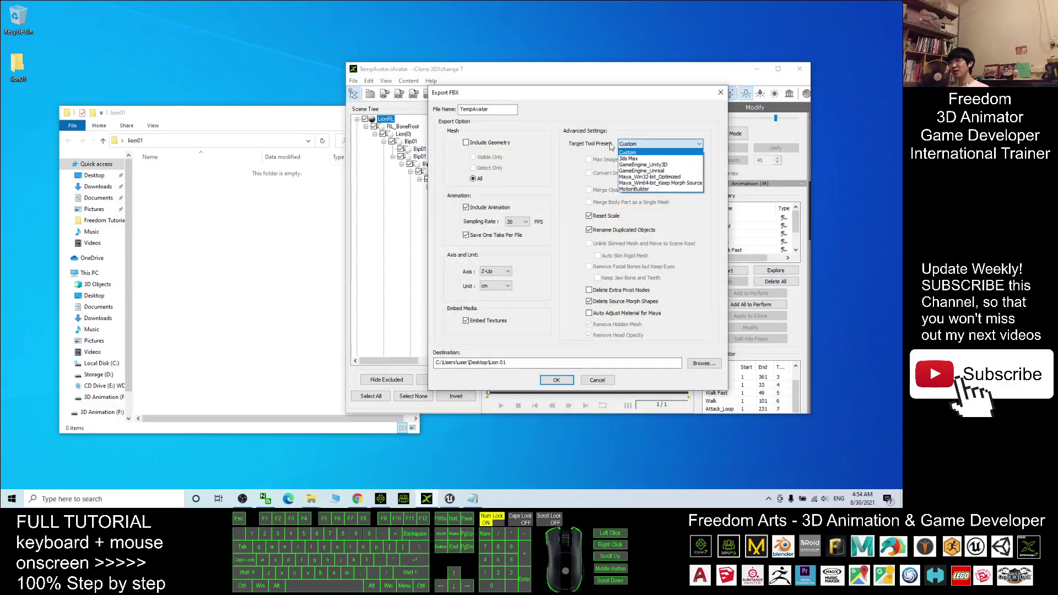
click(642, 171)
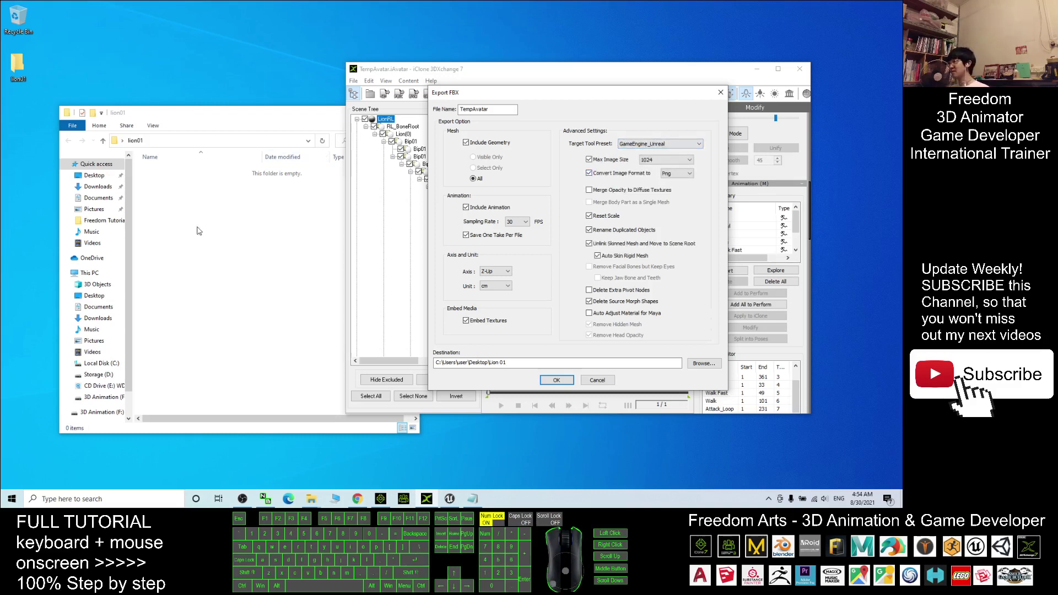
drag(218, 109, 207, 93)
mouse_move(506, 93)
mouse_down()
mouse_move(430, 76)
mouse_move(525, 103)
mouse_up()
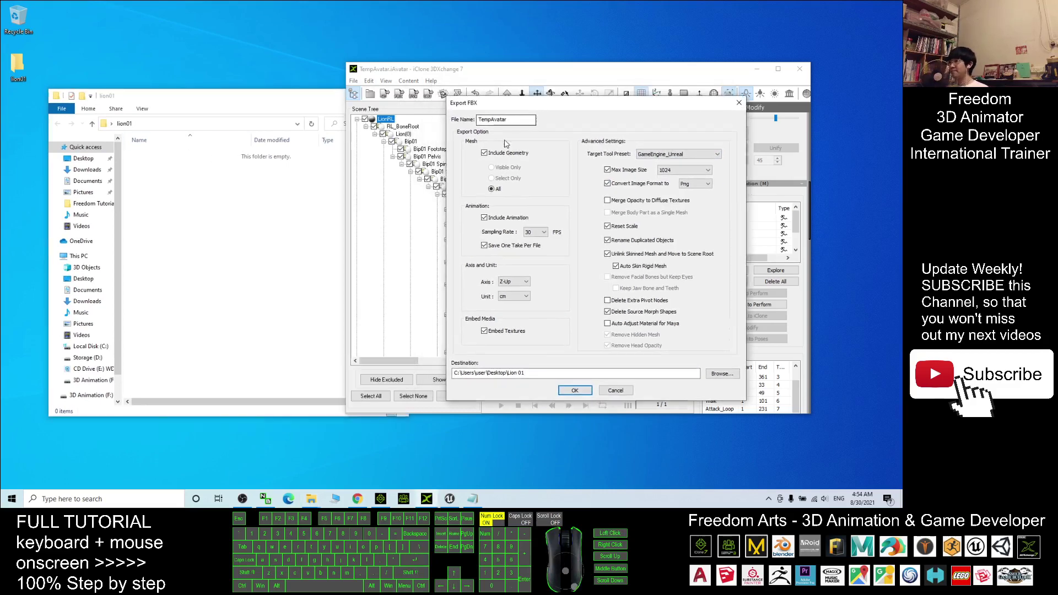
Set the export destination to the desktop lion01 folder path with file name lion01.
click(192, 133)
click(179, 125)
key(ctrl+c)
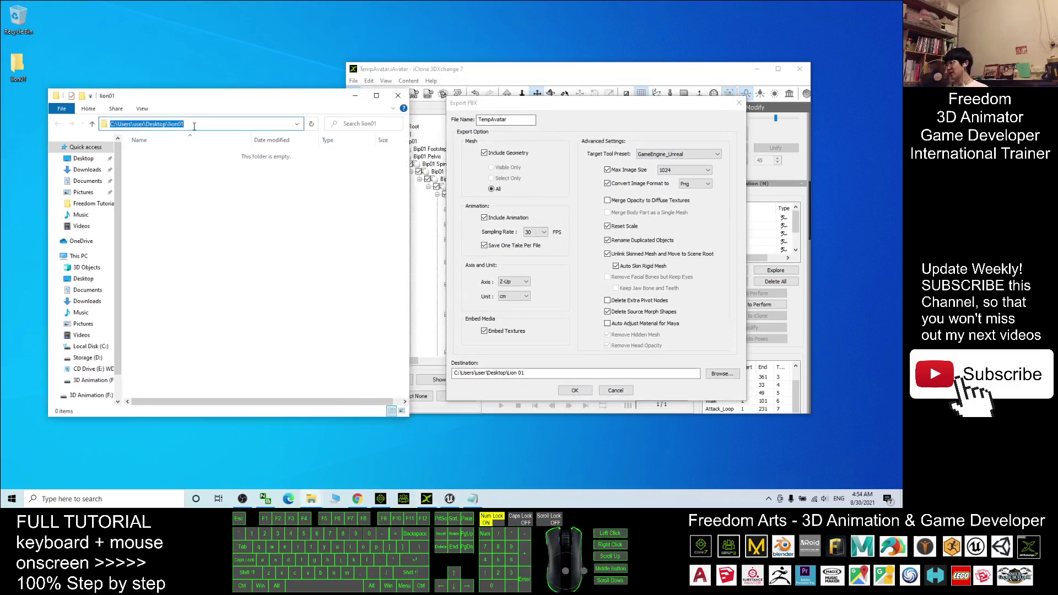
click(526, 372)
key(ctrl+a)
key(ctrl+v)
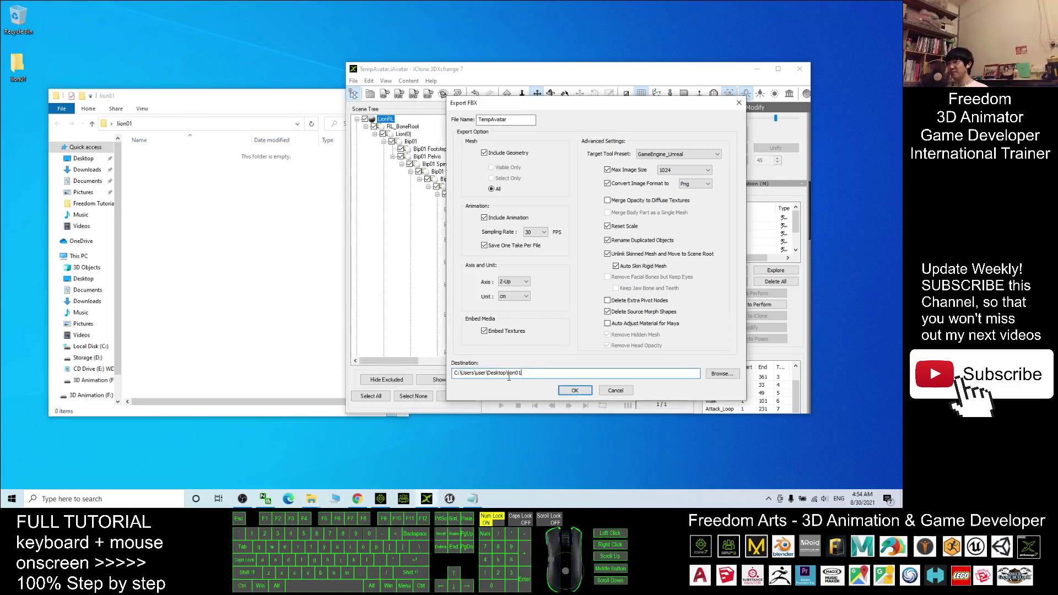
drag(533, 119, 400, 115)
text(lion01)
Export lion01.fbx with Include Animation unchecked, confirming the reminder and success message.
click(485, 217)
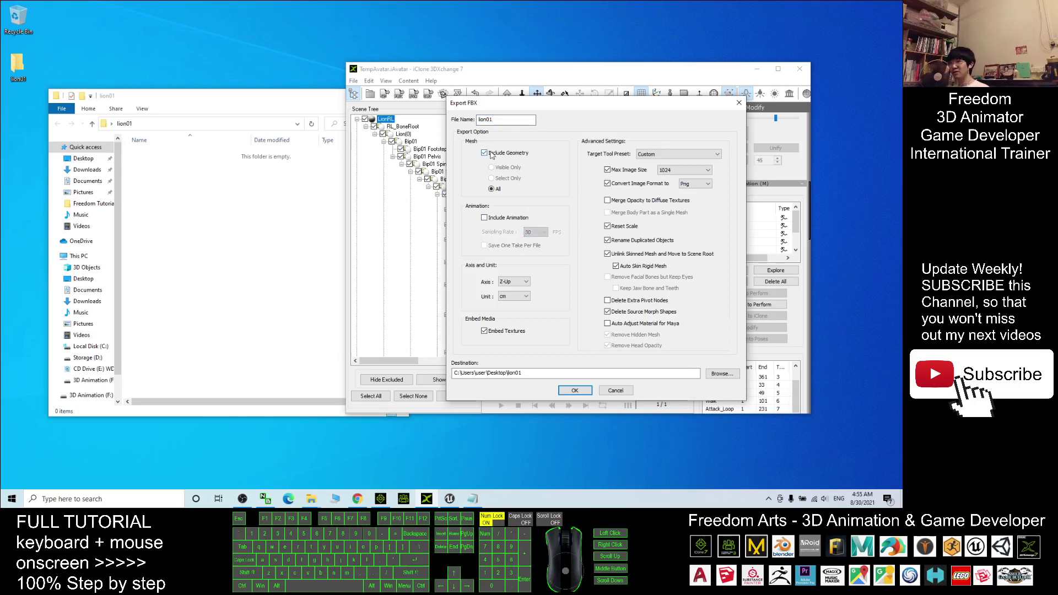
click(574, 390)
click(659, 270)
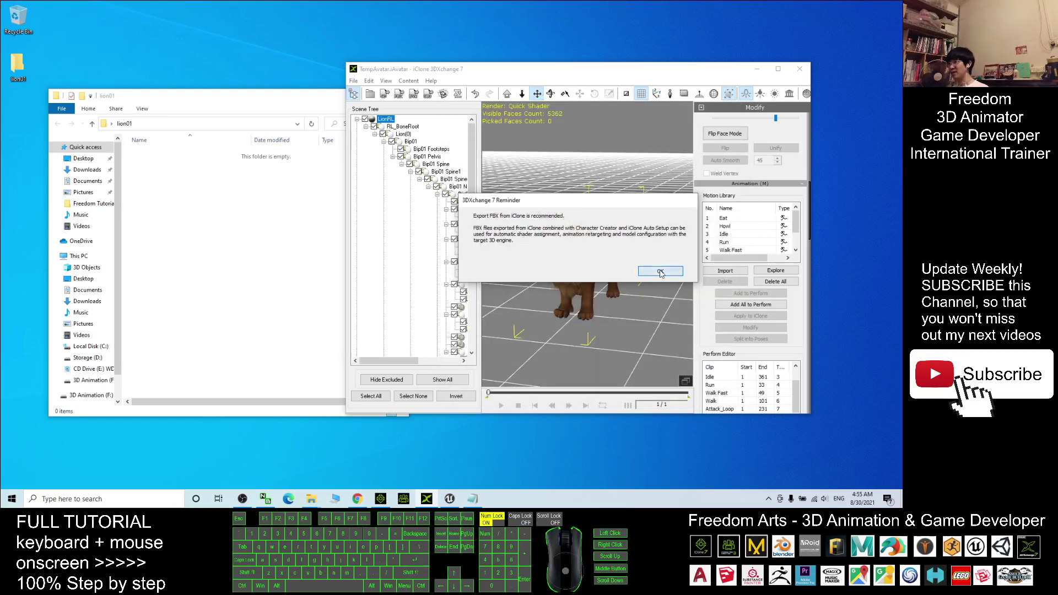
click(602, 264)
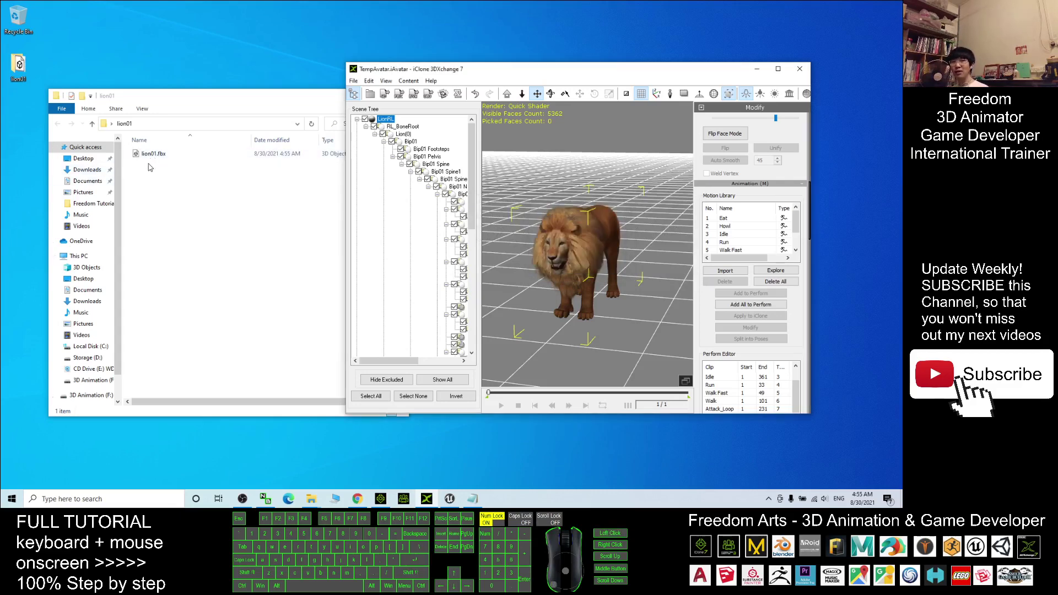
Export animation only, without geometry, with Save One Take Per File enabled.
click(400, 94)
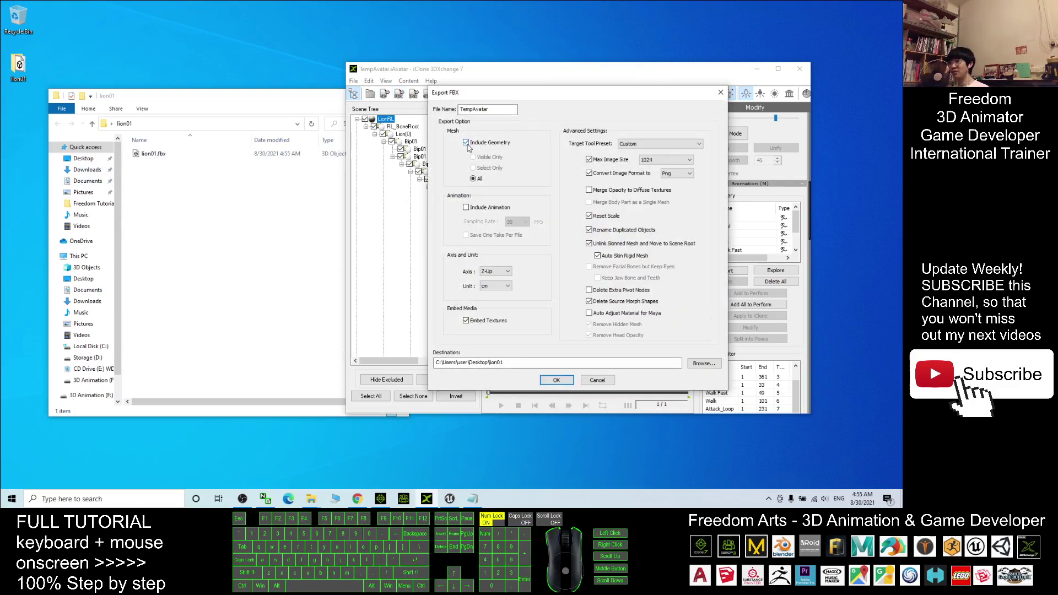
click(466, 143)
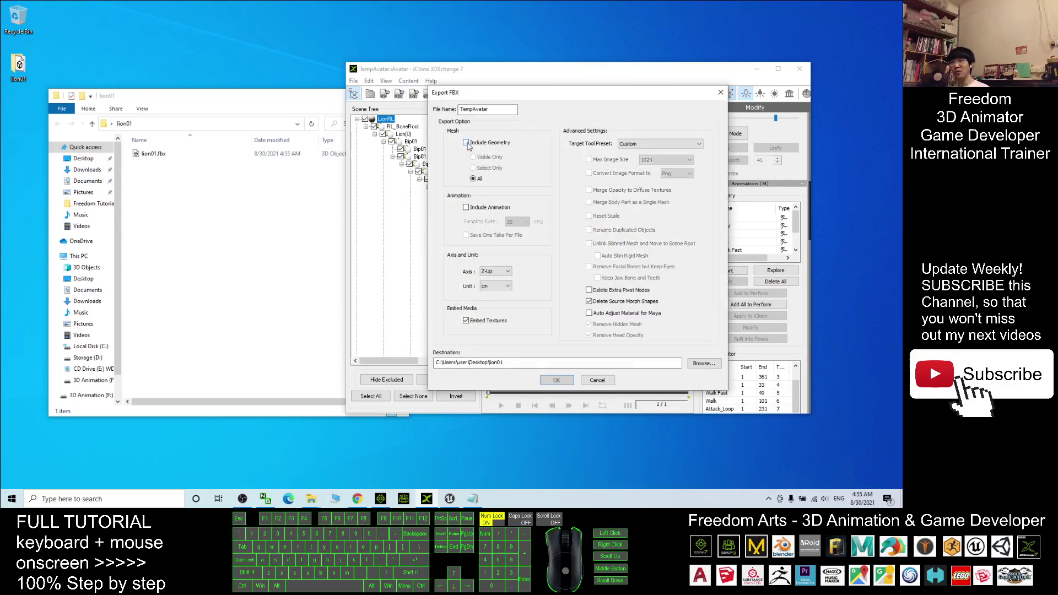
click(466, 208)
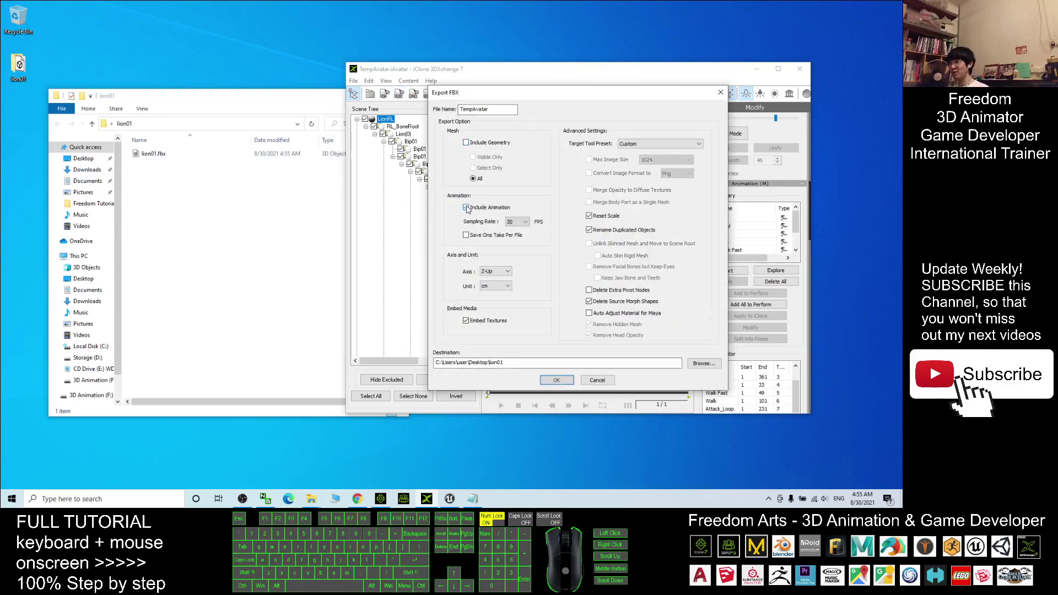
click(466, 235)
click(557, 380)
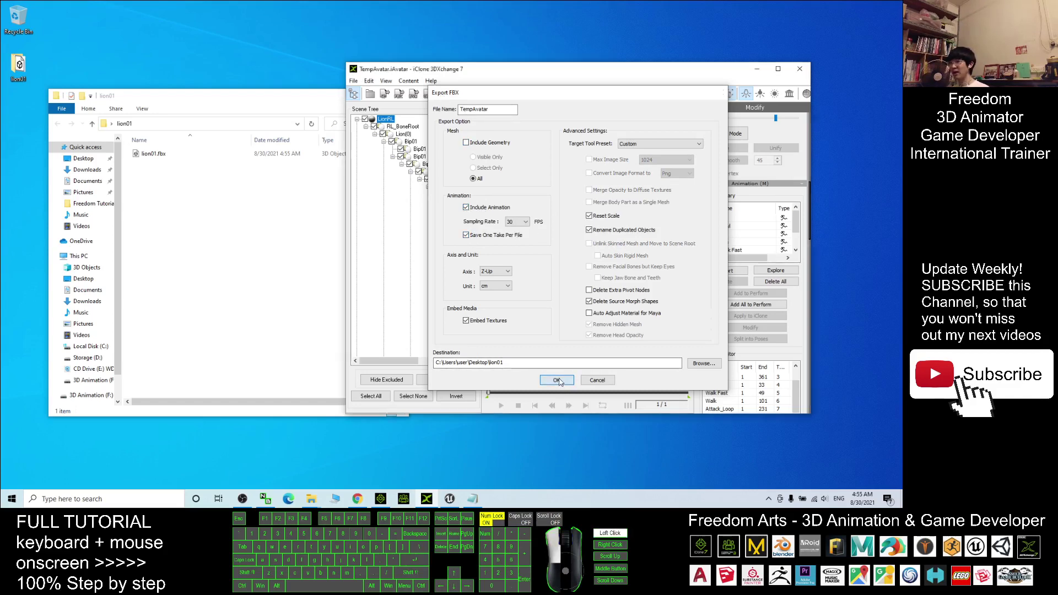
click(658, 271)
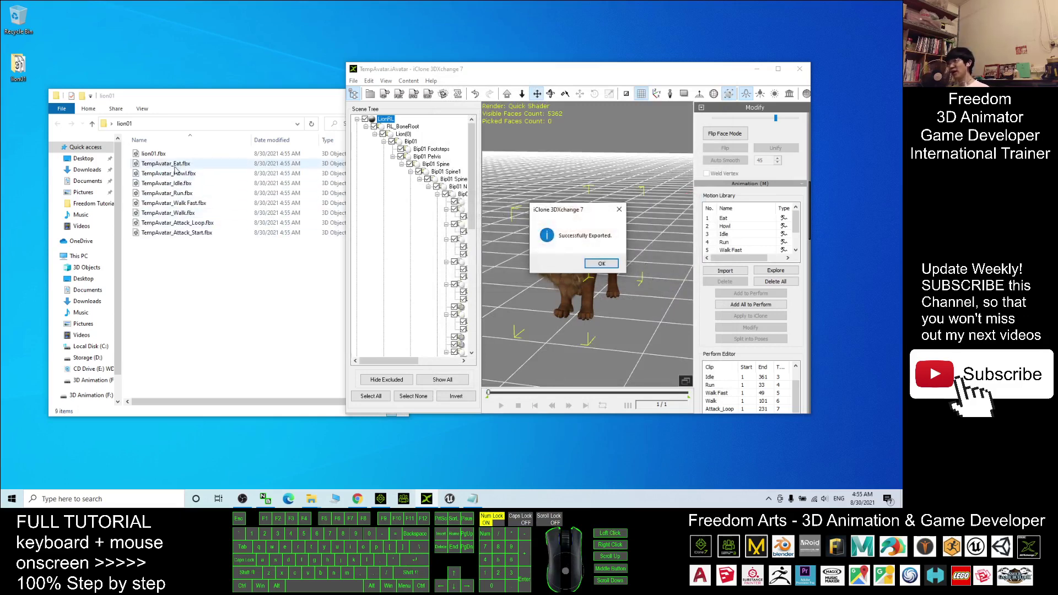
Delete the eight TempAvatar clip files from lion01 and close the success message.
drag(190, 251, 132, 162)
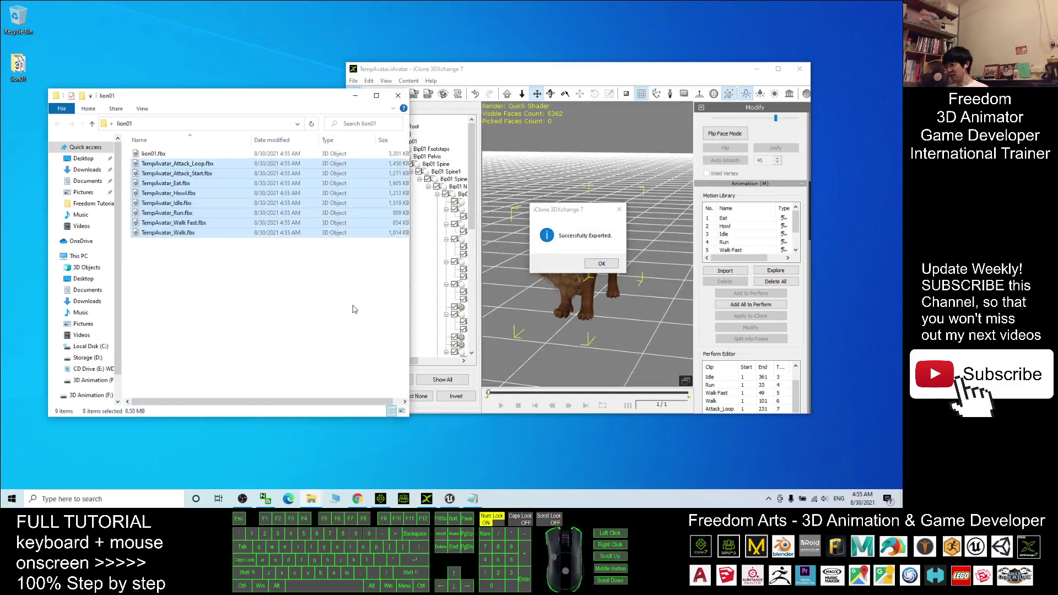
key(Delete)
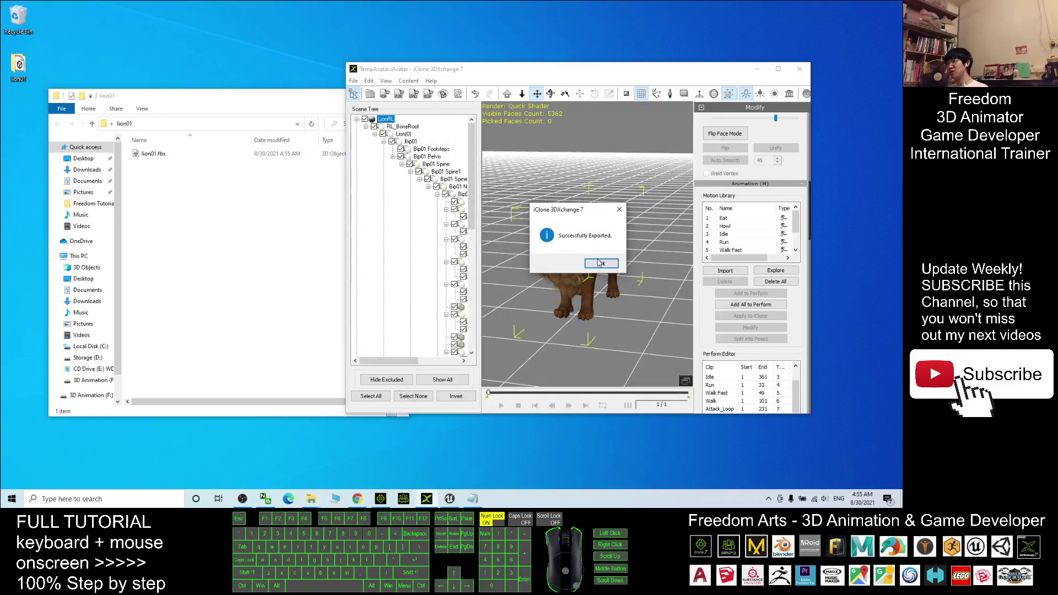
click(600, 263)
Re-export the clips named lion with GameEngine_Unreal preset and Include Geometry unchecked.
click(399, 97)
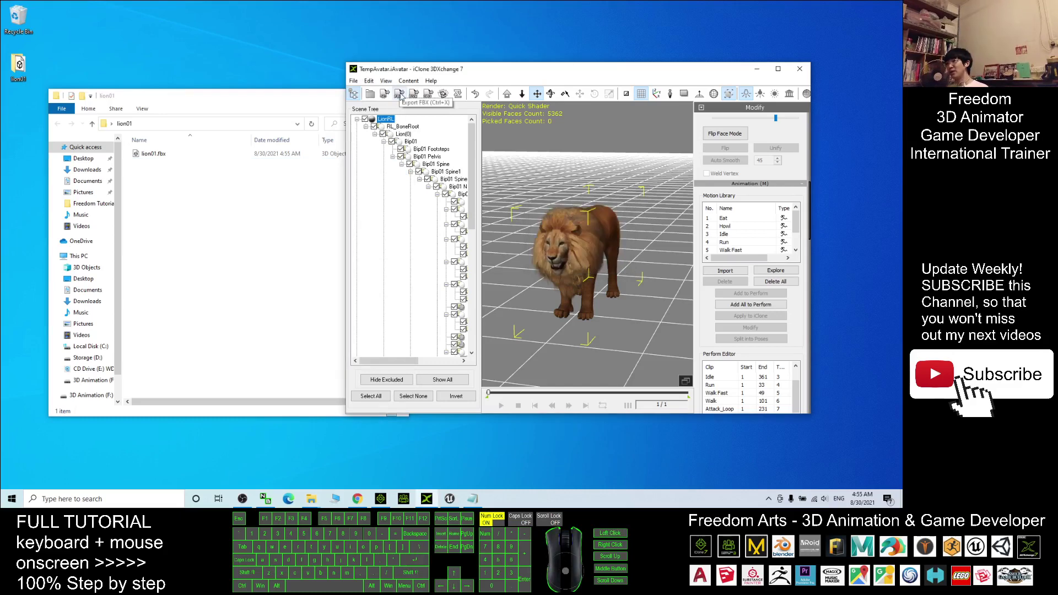
double_click(485, 109)
text(lion01)
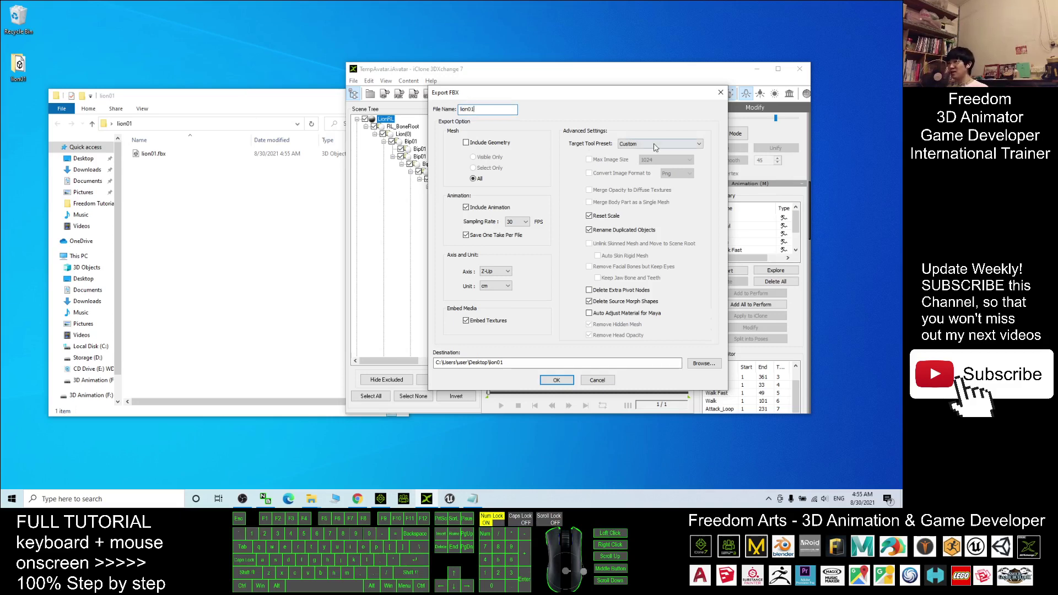
click(655, 145)
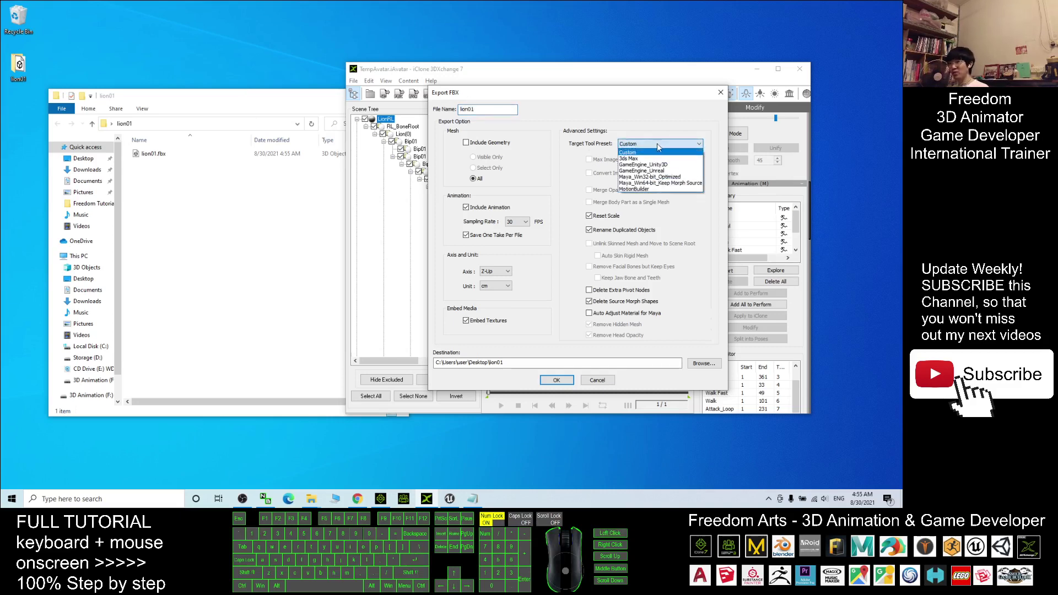
click(641, 174)
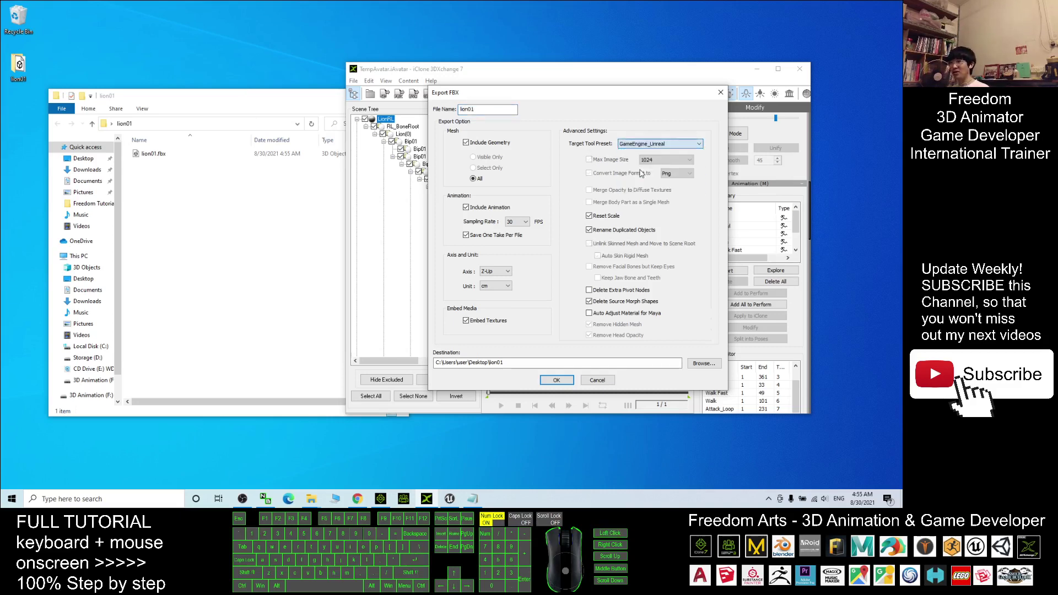
click(466, 143)
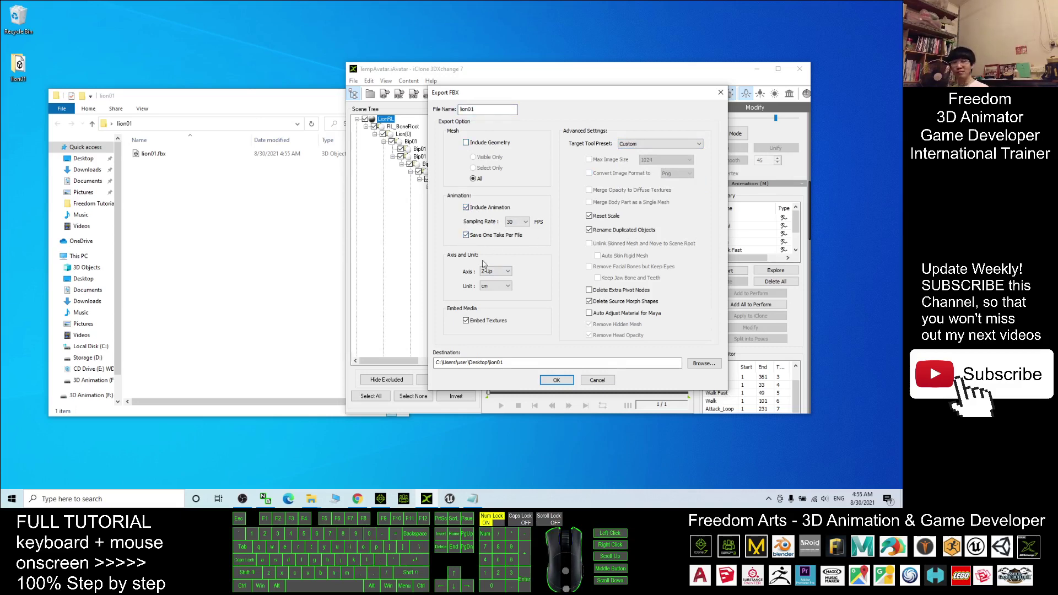
click(555, 380)
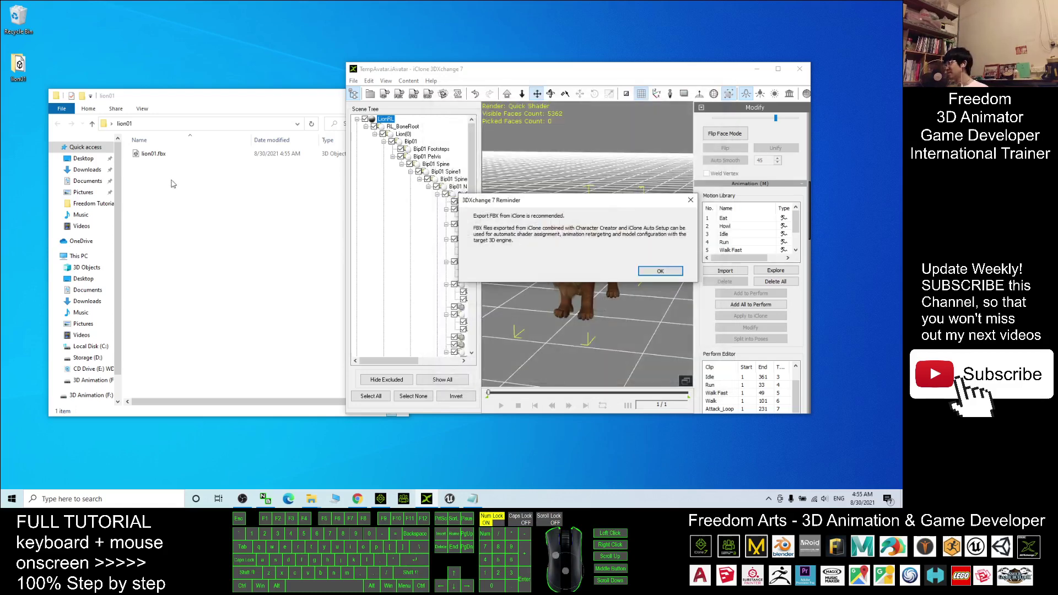
click(642, 271)
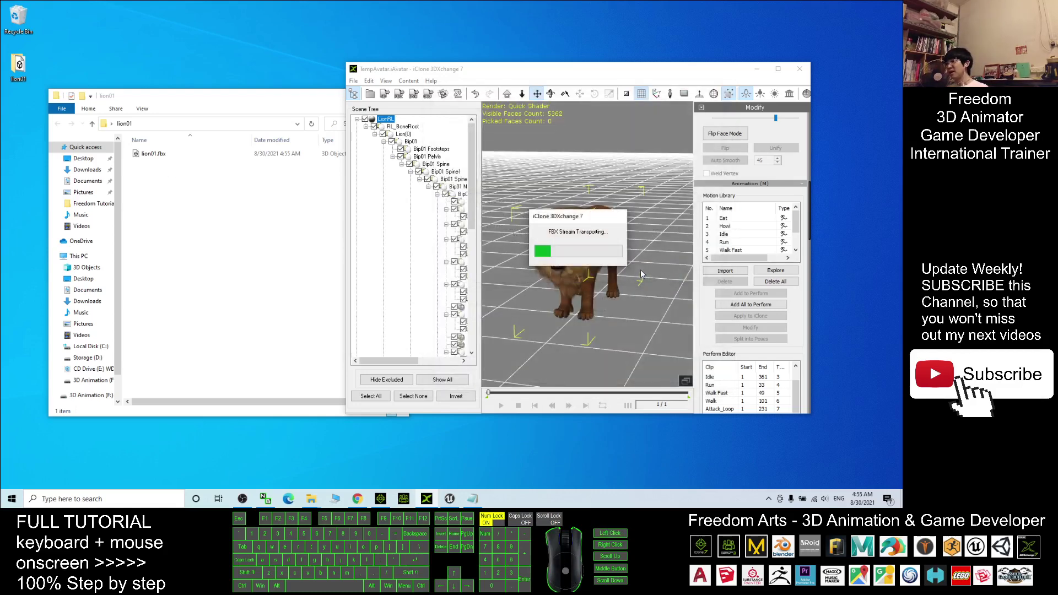
Select the eight new lion01_ clip files and close the export success dialogs.
drag(256, 270, 158, 167)
click(614, 270)
click(602, 263)
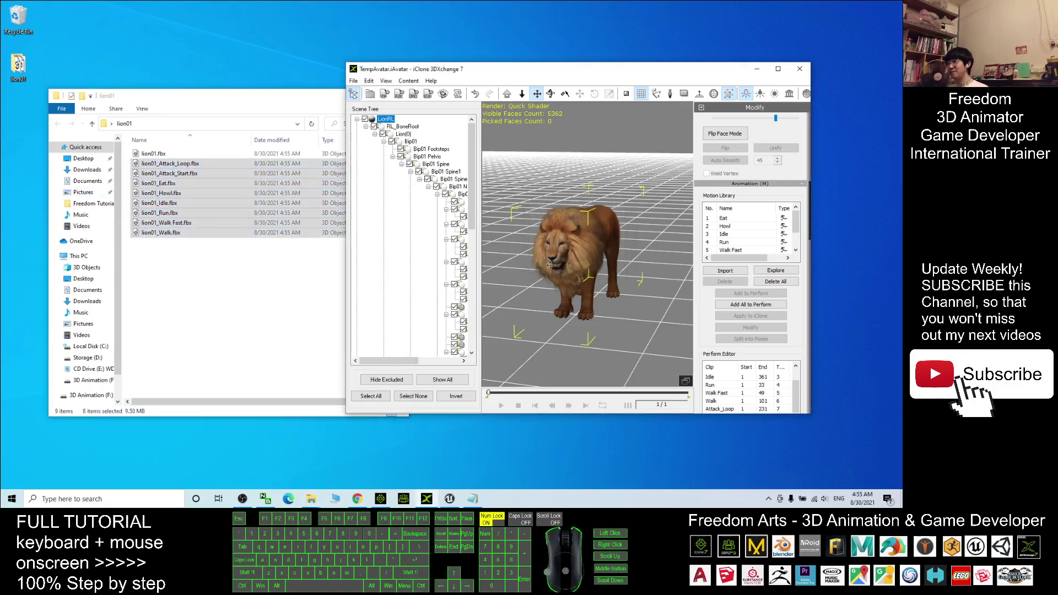
click(315, 327)
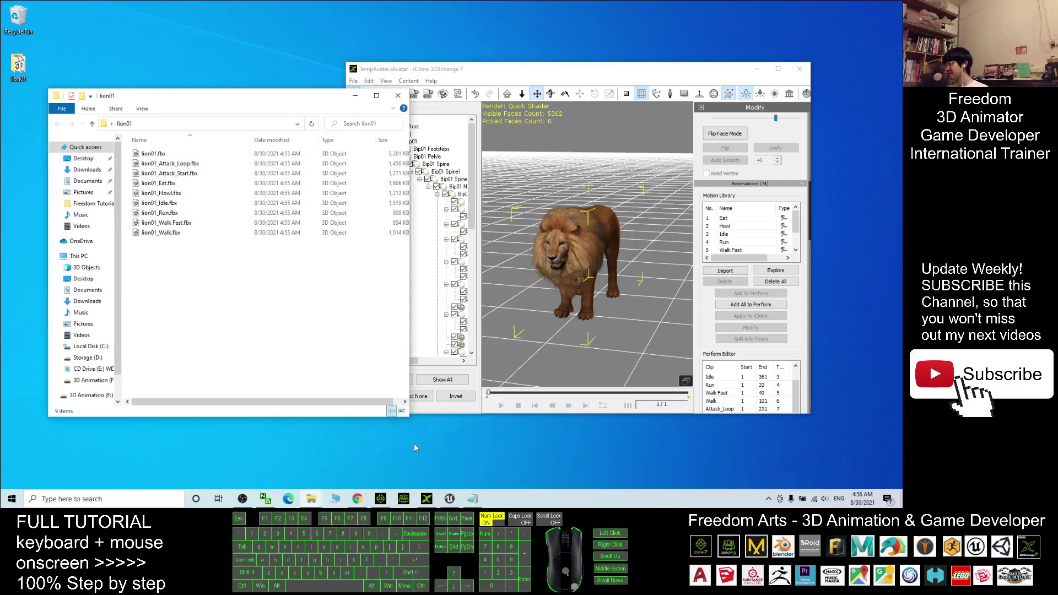
click(449, 498)
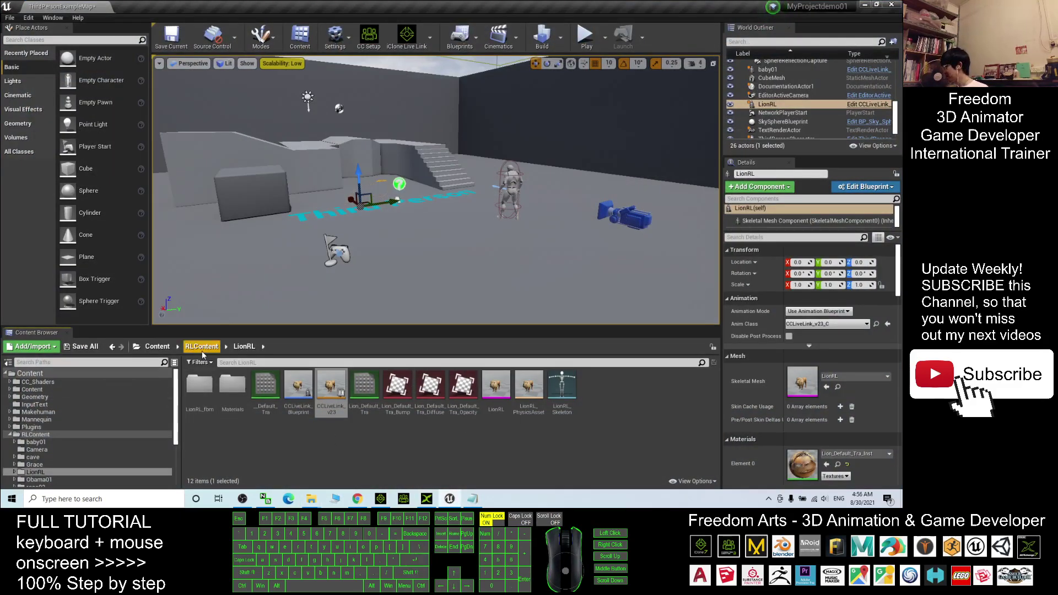
Add a lion01 folder at the top of Unreal's Content and open it beside the exported files.
click(158, 347)
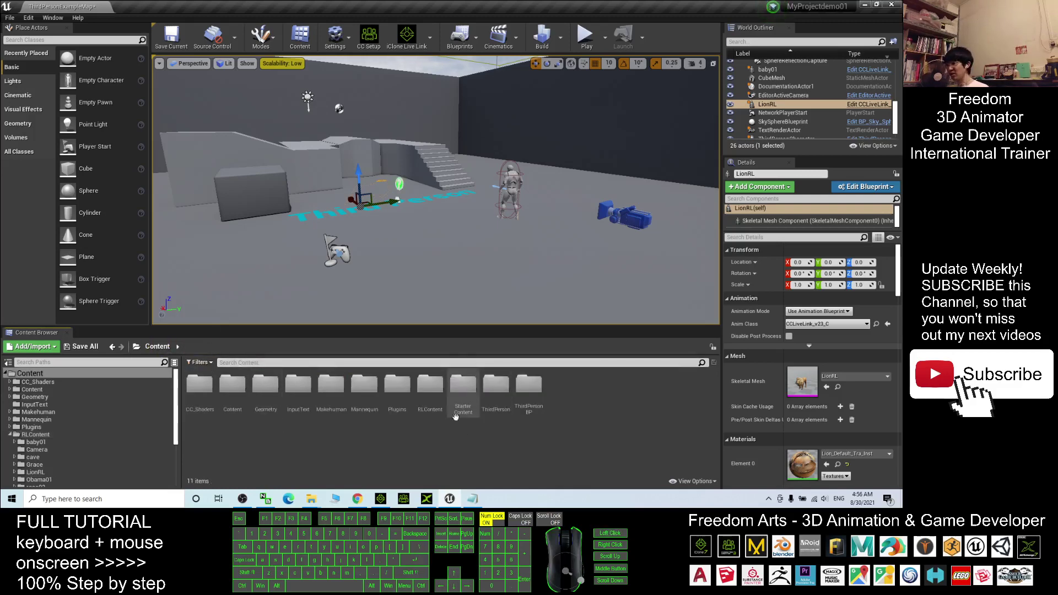
right_click(351, 445)
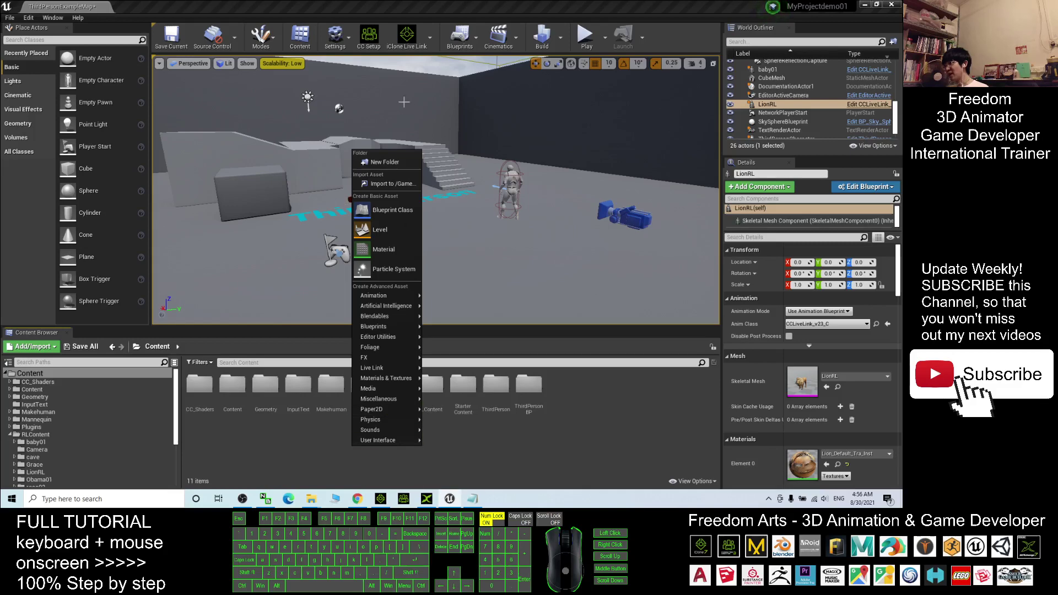
click(375, 165)
text(lion01)
key(Return)
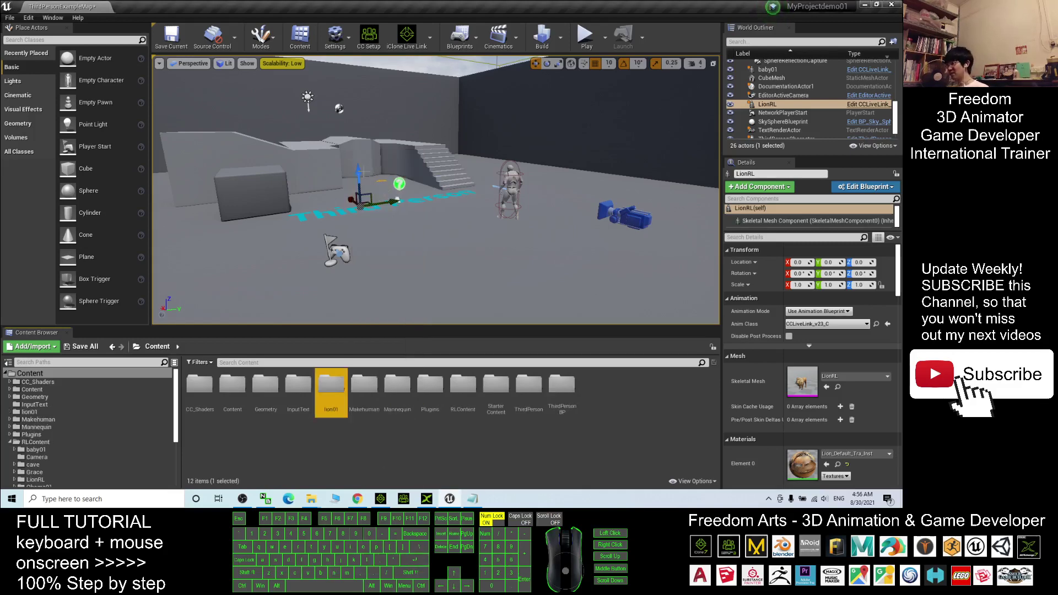
drag(492, 4, 596, 39)
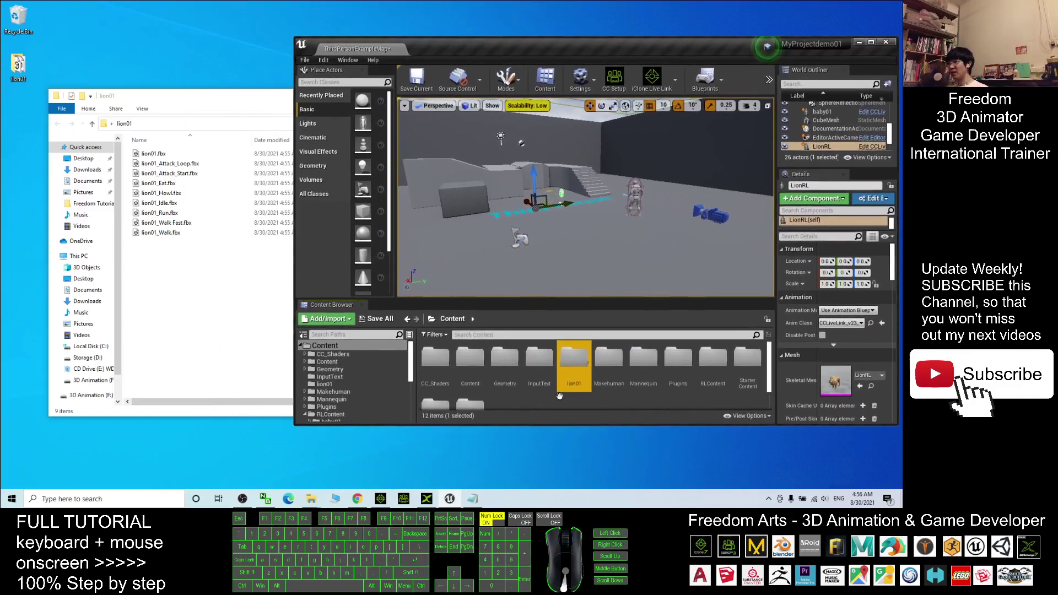
double_click(574, 355)
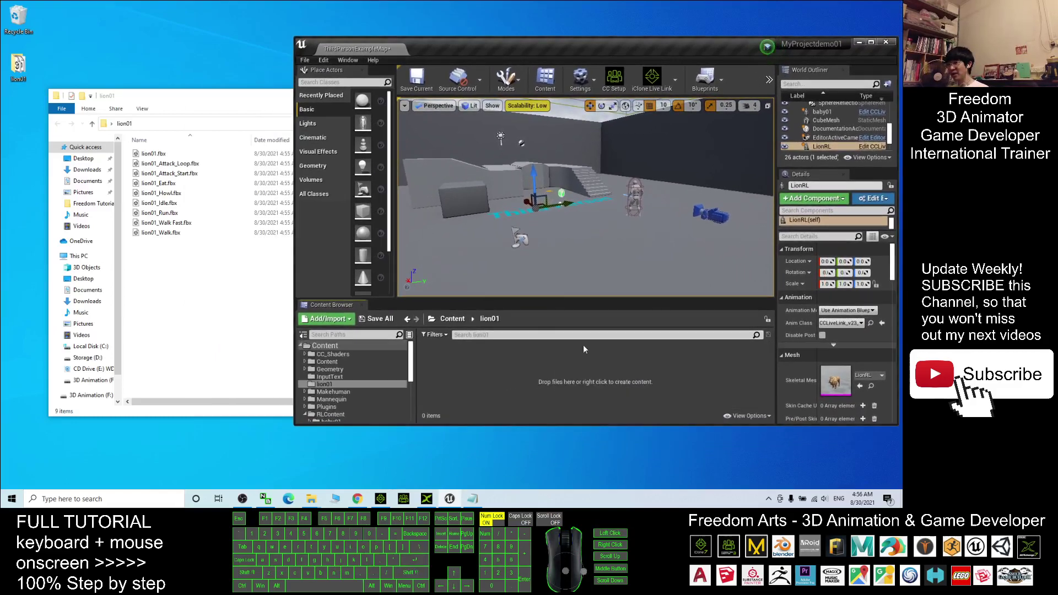
drag(165, 96, 146, 95)
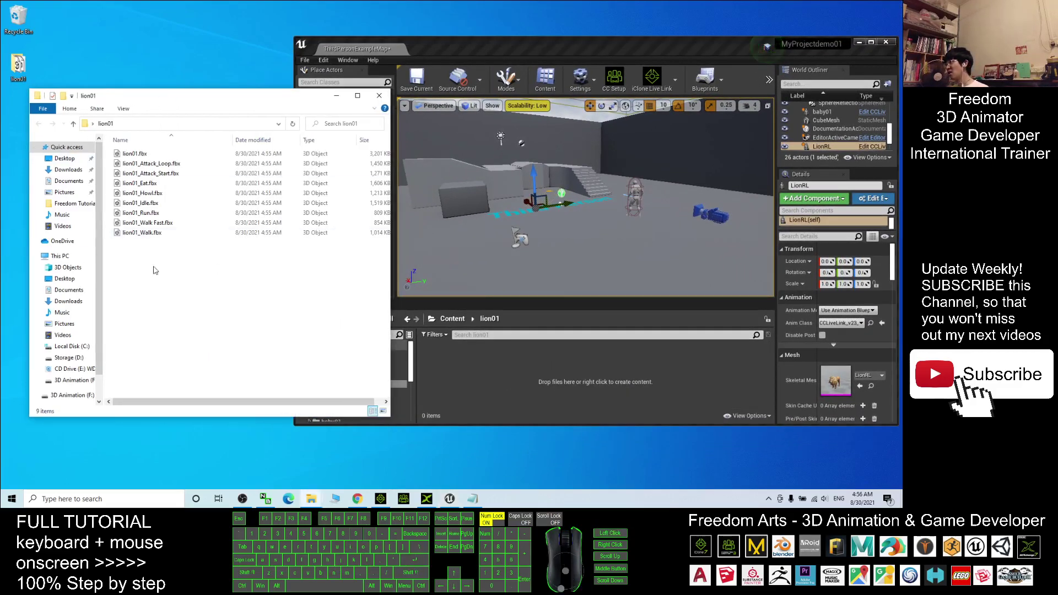
Drag lion01.fbx into the lion01 folder, Import All, close the log, and open the skeletal mesh.
click(128, 155)
drag(129, 156, 488, 308)
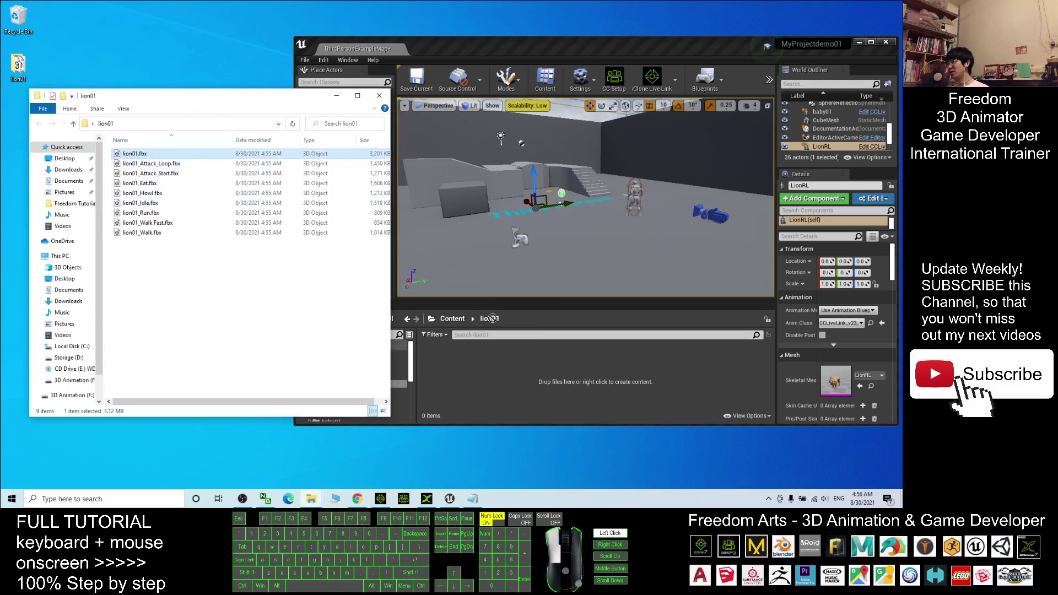
drag(461, 384, 457, 366)
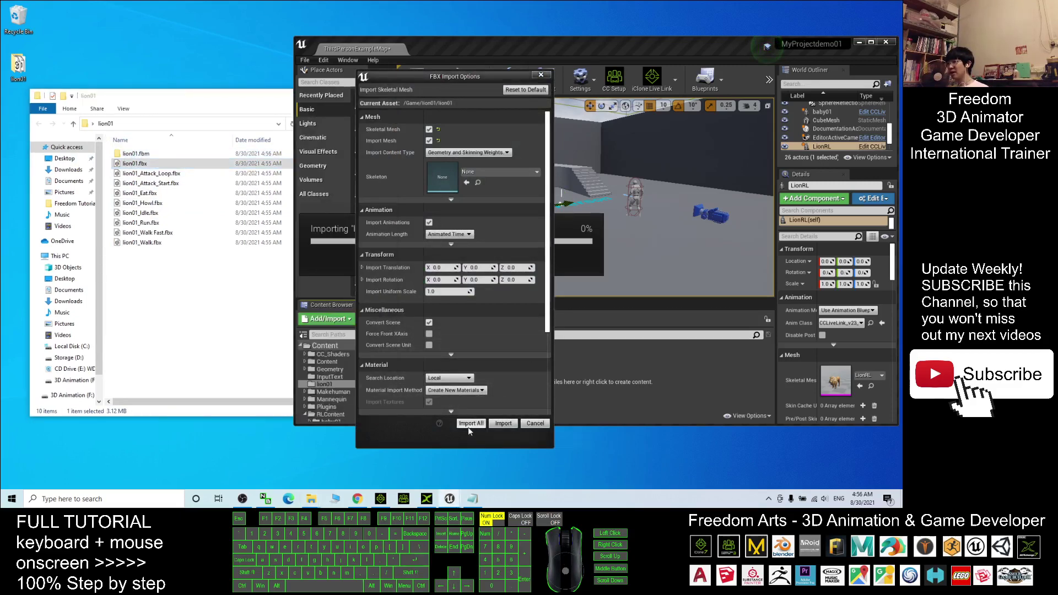
click(469, 423)
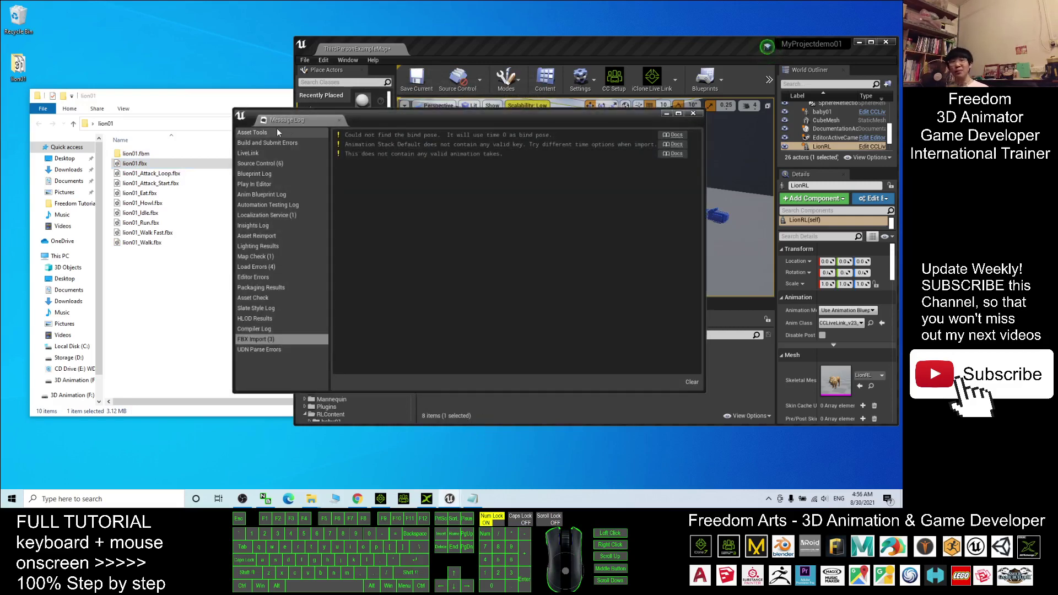
click(694, 113)
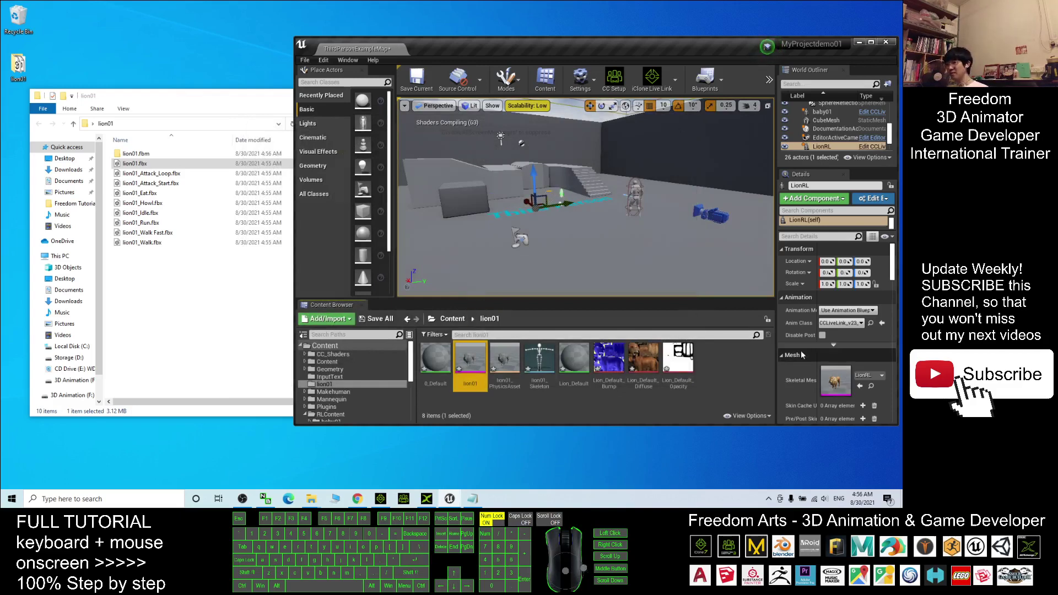
mouse_move(466, 361)
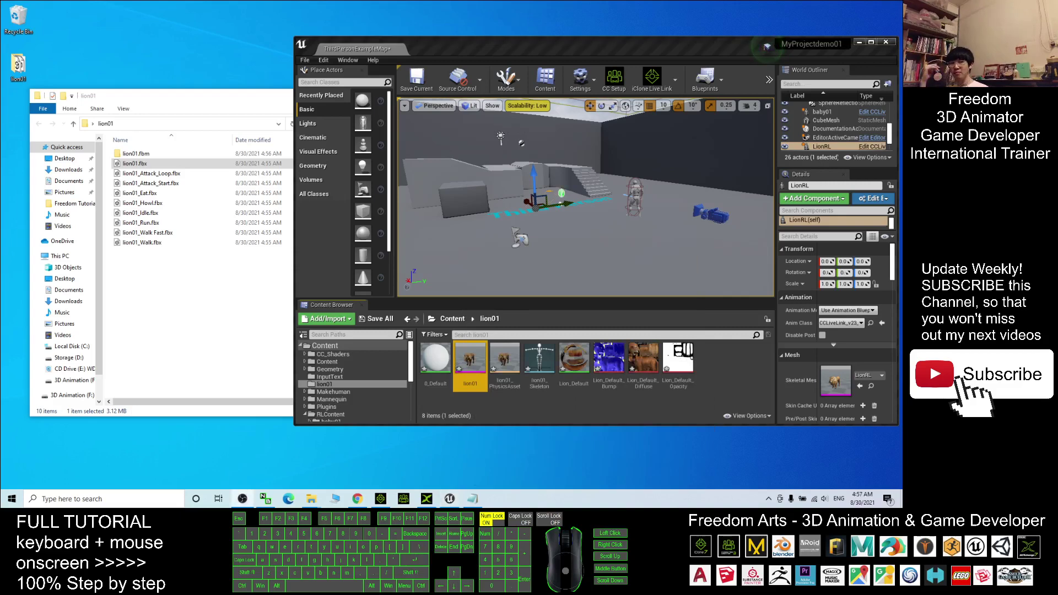
double_click(468, 356)
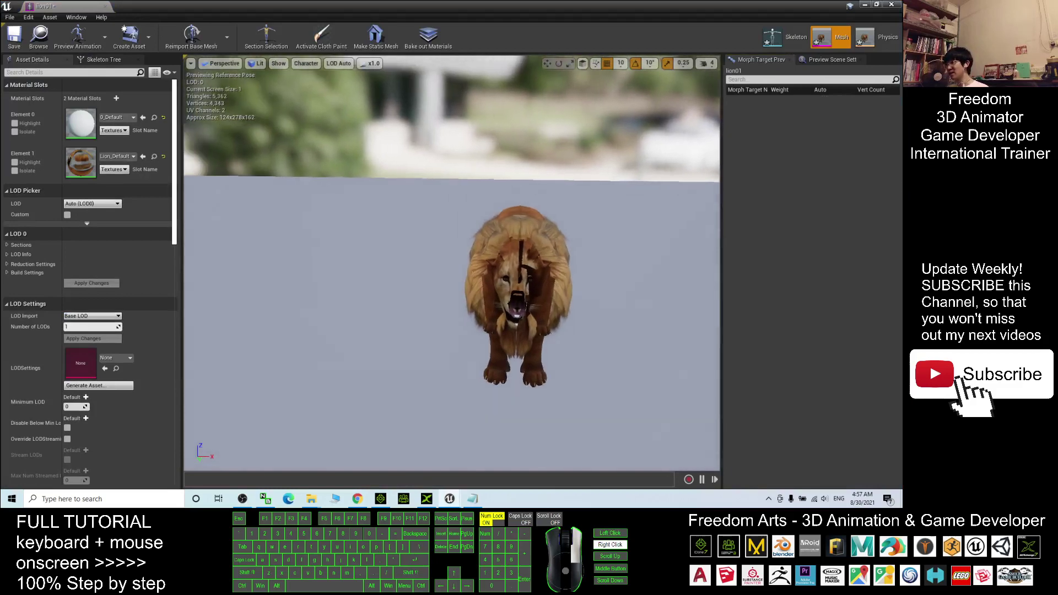
Assign Lion_Default_Tra_Inst to lion01's Element 1 slot and check the lion in the viewport.
alt+drag(594, 329, 587, 329)
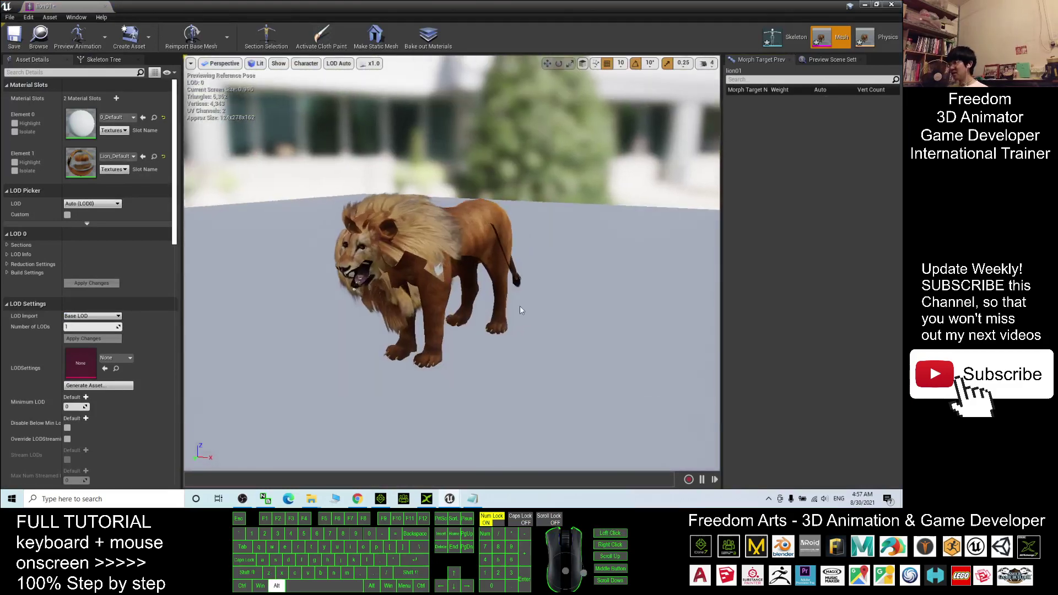
alt+drag(399, 283, 399, 283)
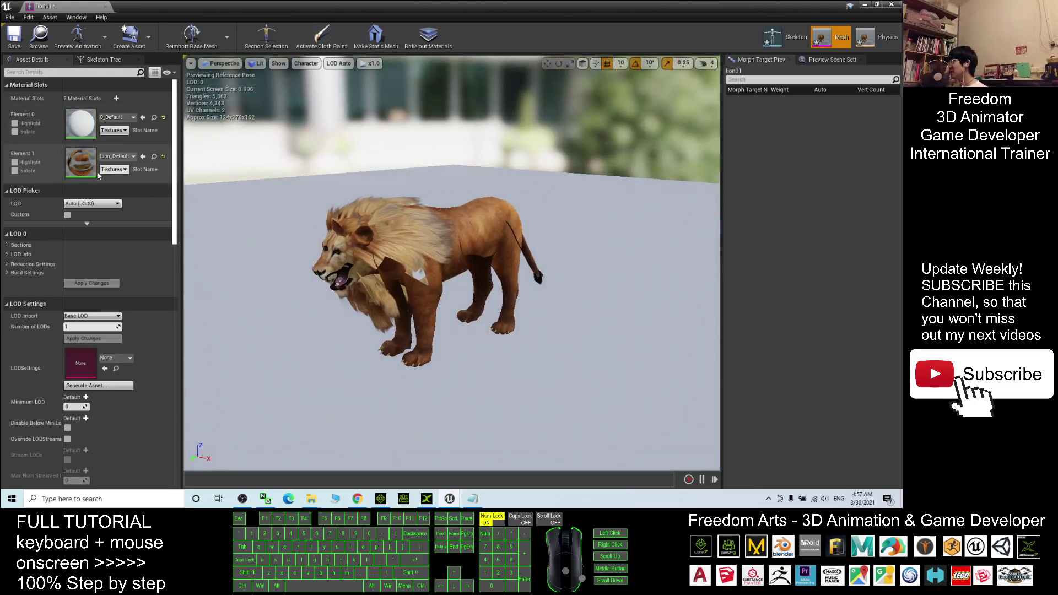
click(133, 157)
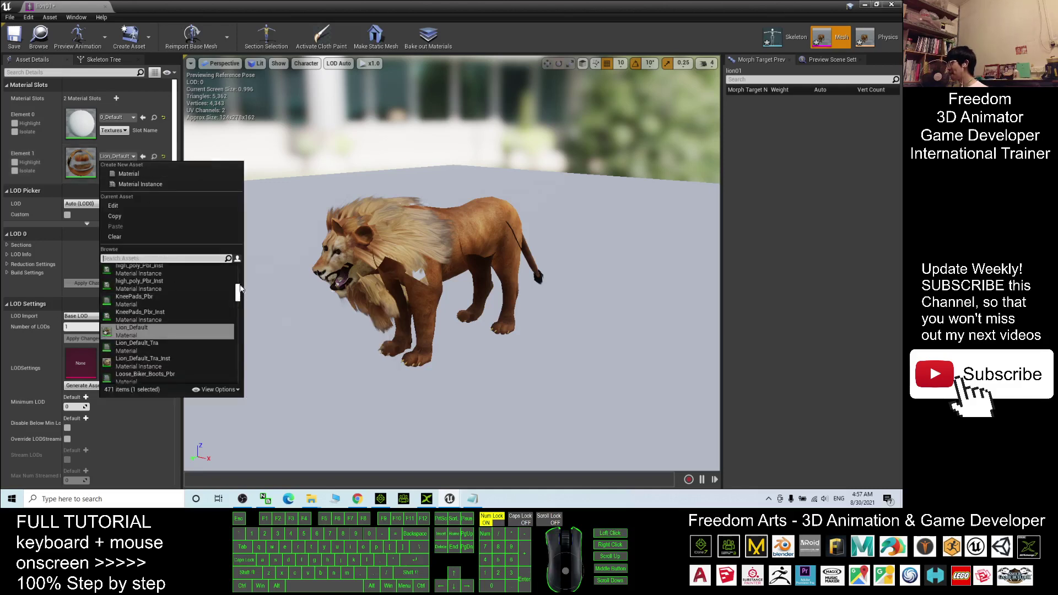
click(238, 289)
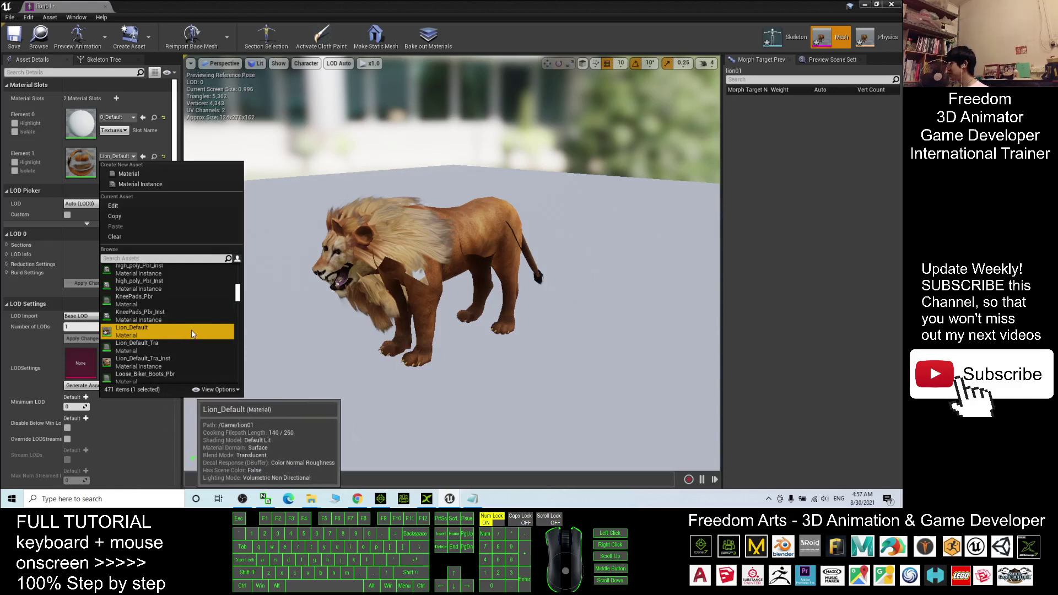
click(142, 360)
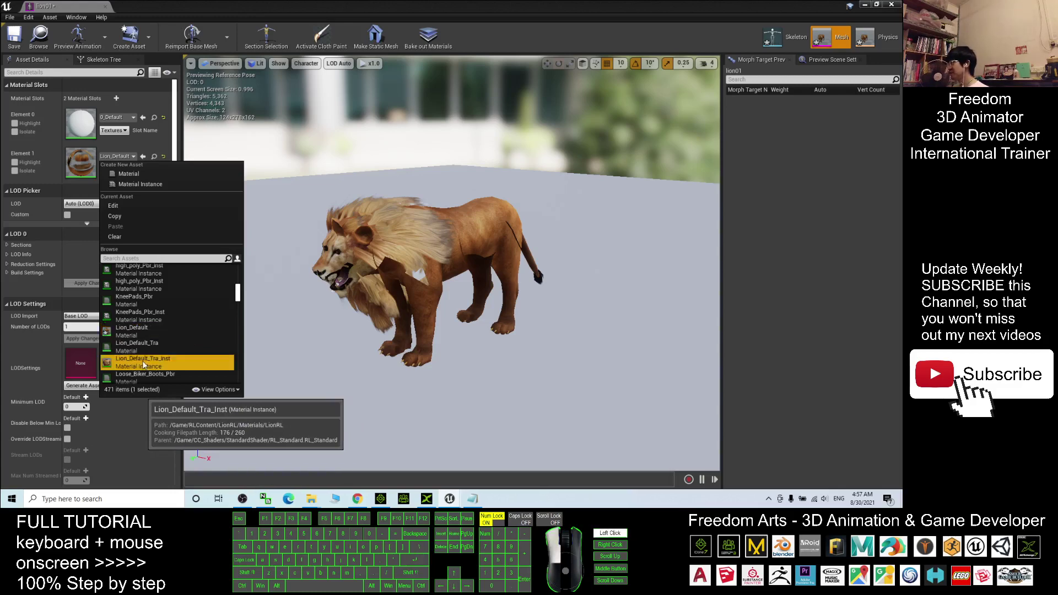
alt+drag(419, 286, 382, 263)
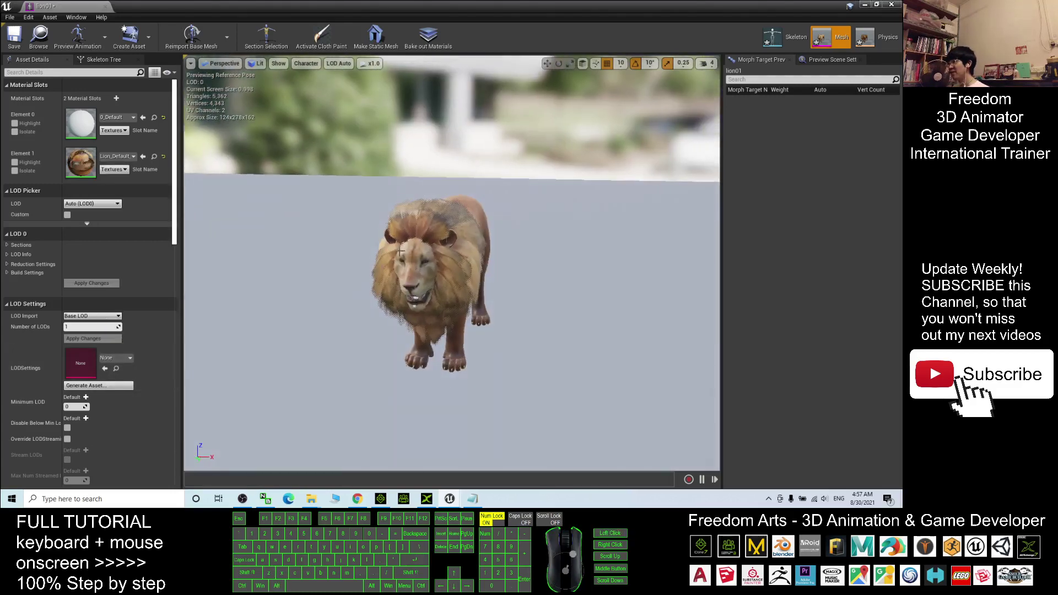
alt+drag(321, 367, 279, 368)
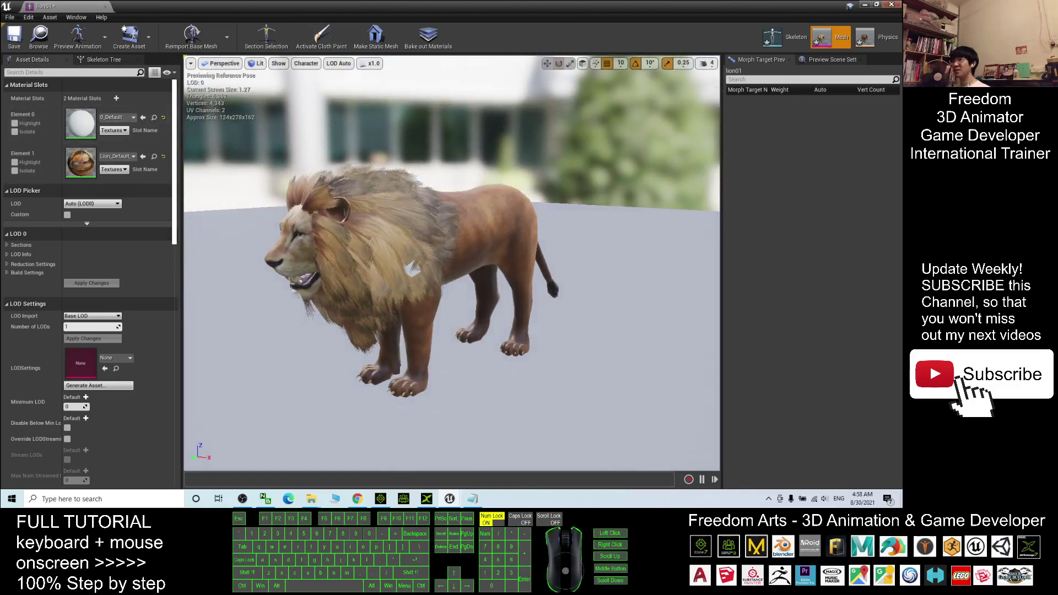
click(892, 5)
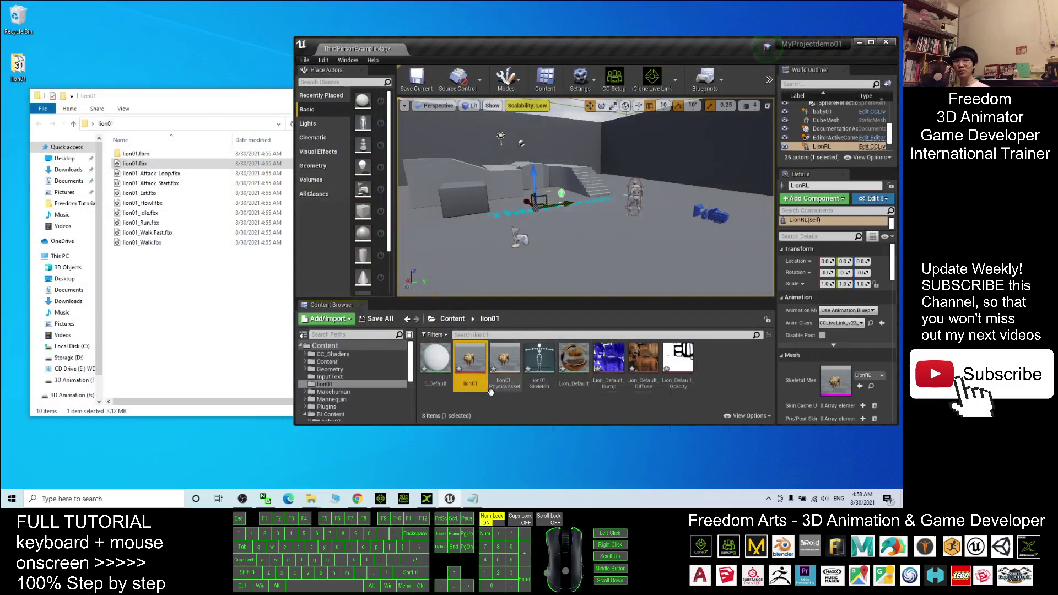
Create a new folder named Animation inside lion01.
drag(185, 289, 152, 178)
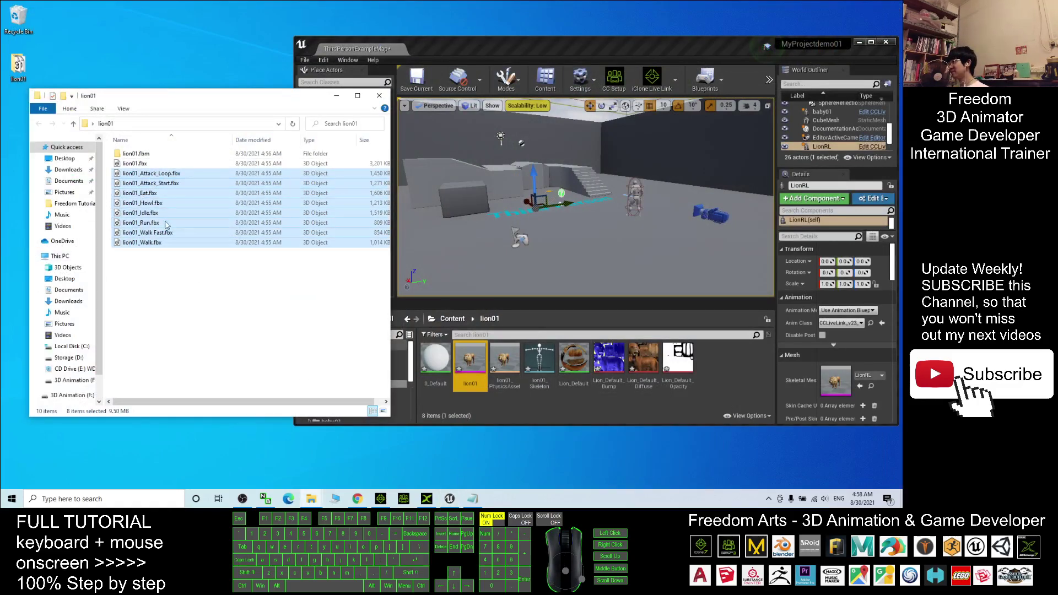
click(524, 405)
right_click(510, 402)
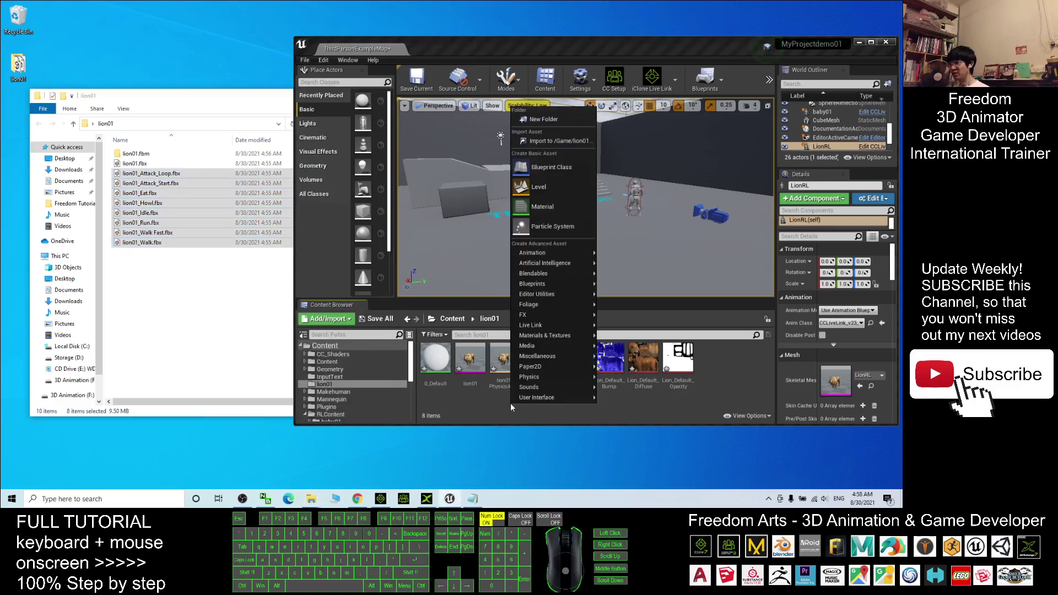
click(544, 119)
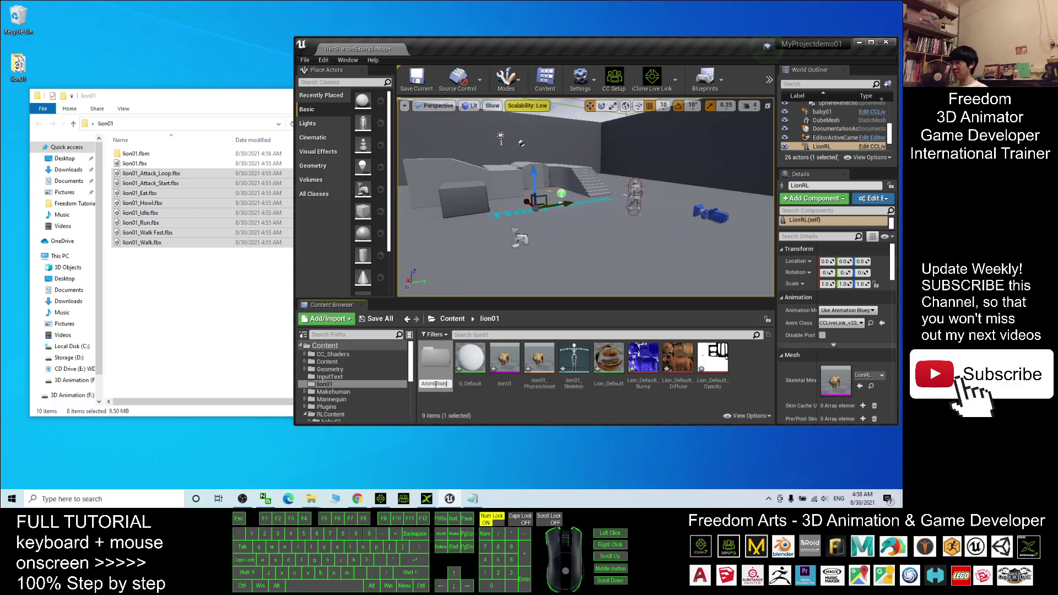
key(Return)
Drag the eight lion animation FBX clips into the Animation folder.
double_click(448, 375)
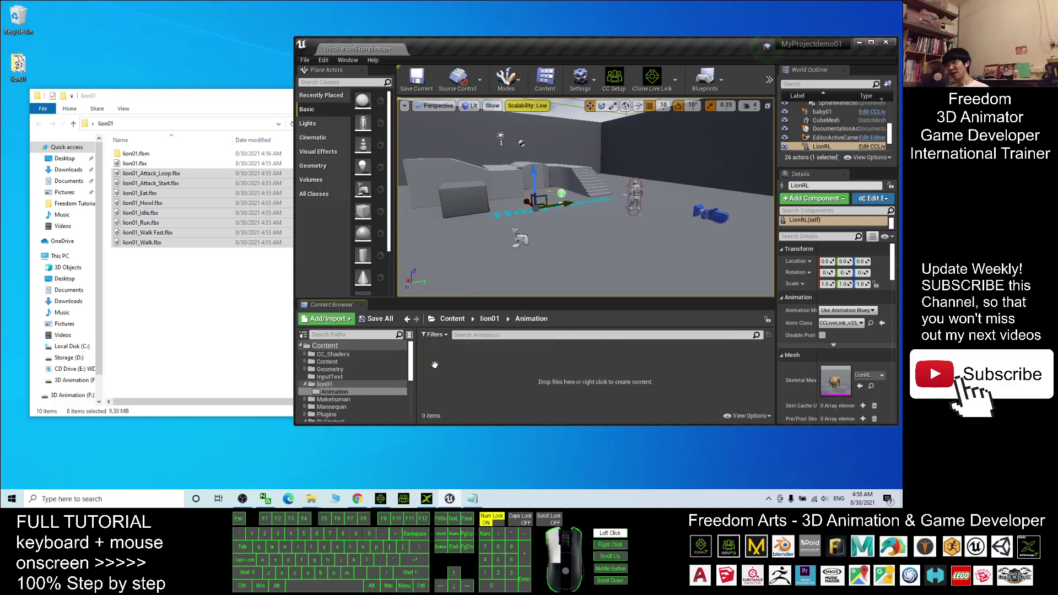
click(186, 289)
drag(186, 289, 488, 374)
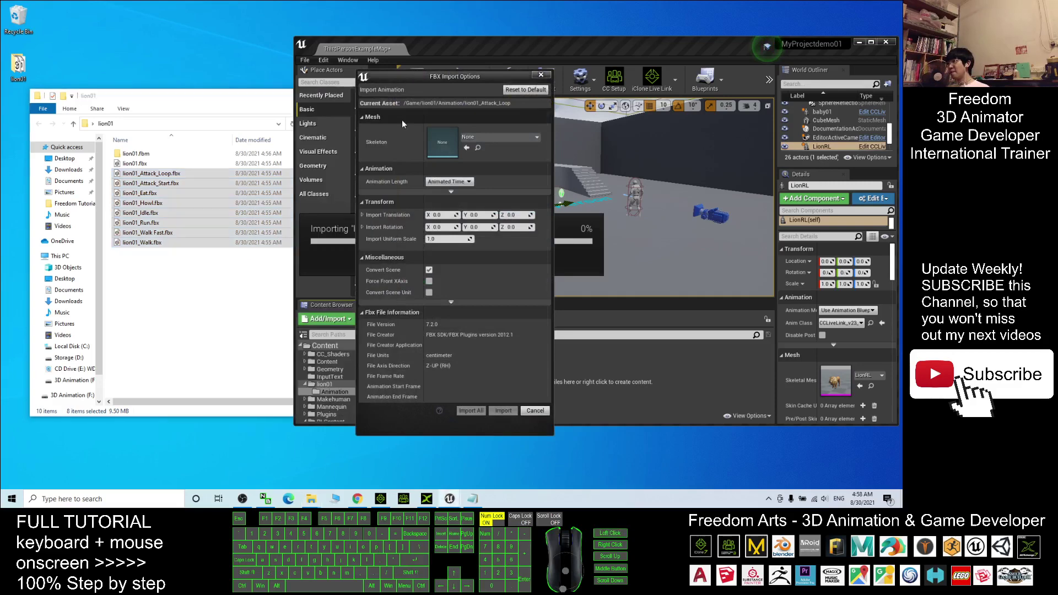
Import all eight clips with Skeleton set to lion01_Skeleton, then dismiss the Message Log.
click(520, 139)
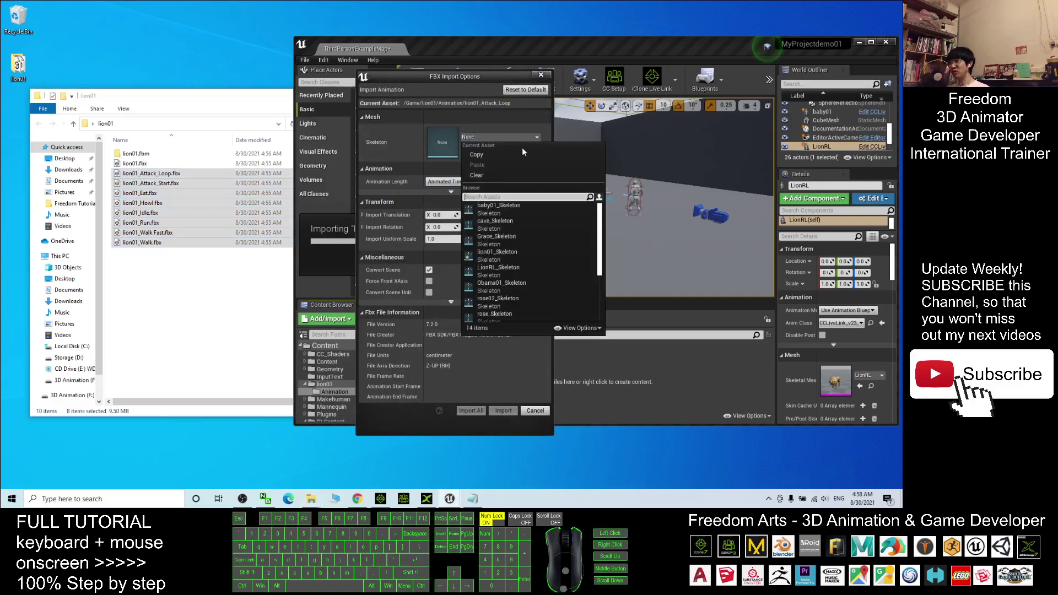
click(504, 256)
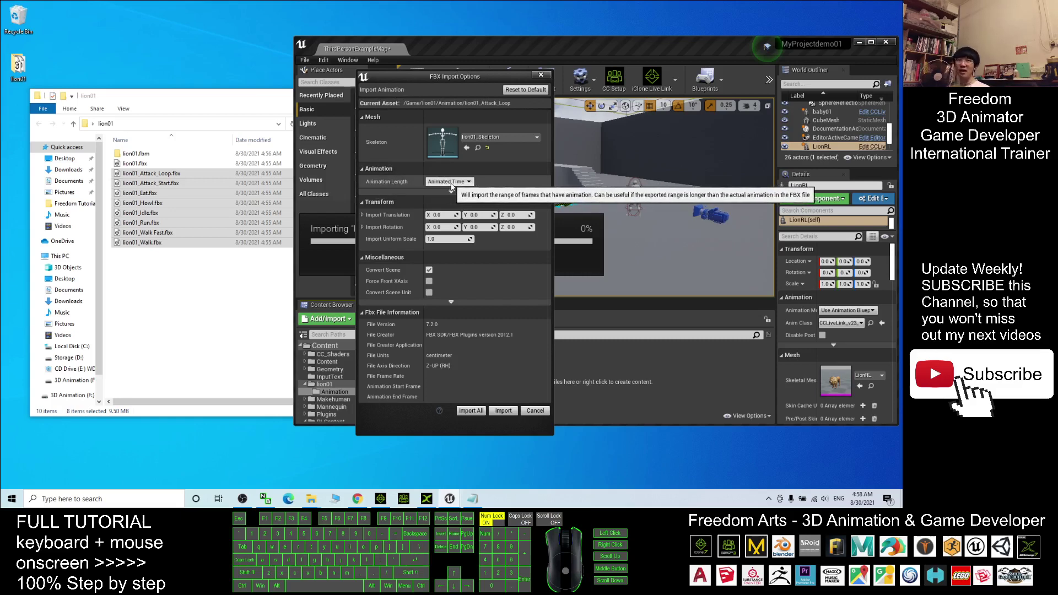
click(474, 410)
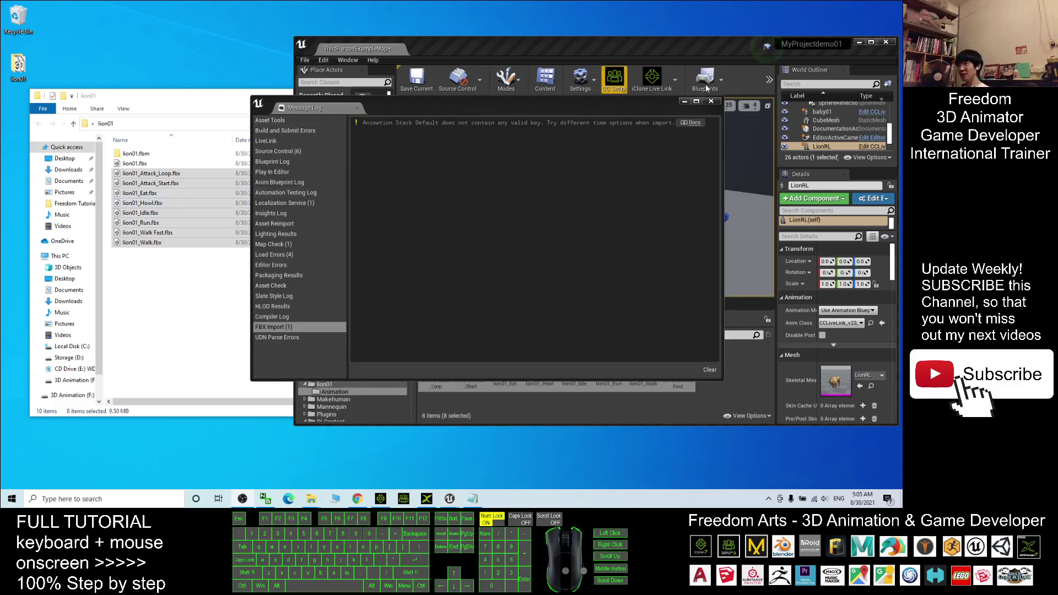
click(710, 101)
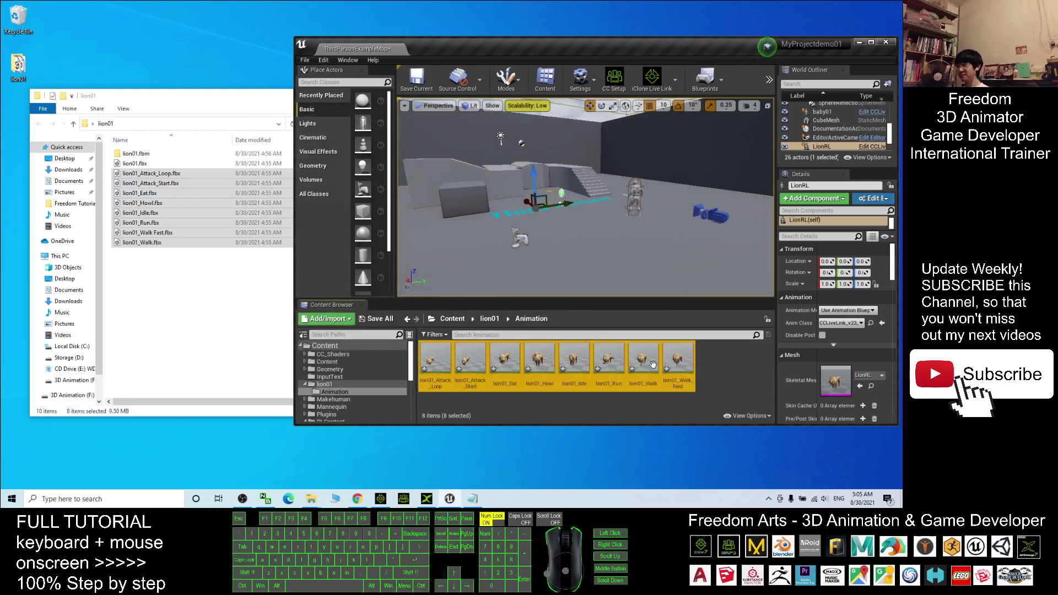
Preview the lion01_Walk_Fast and lion01_Run clips from several angles, then maximize the main editor.
double_click(675, 364)
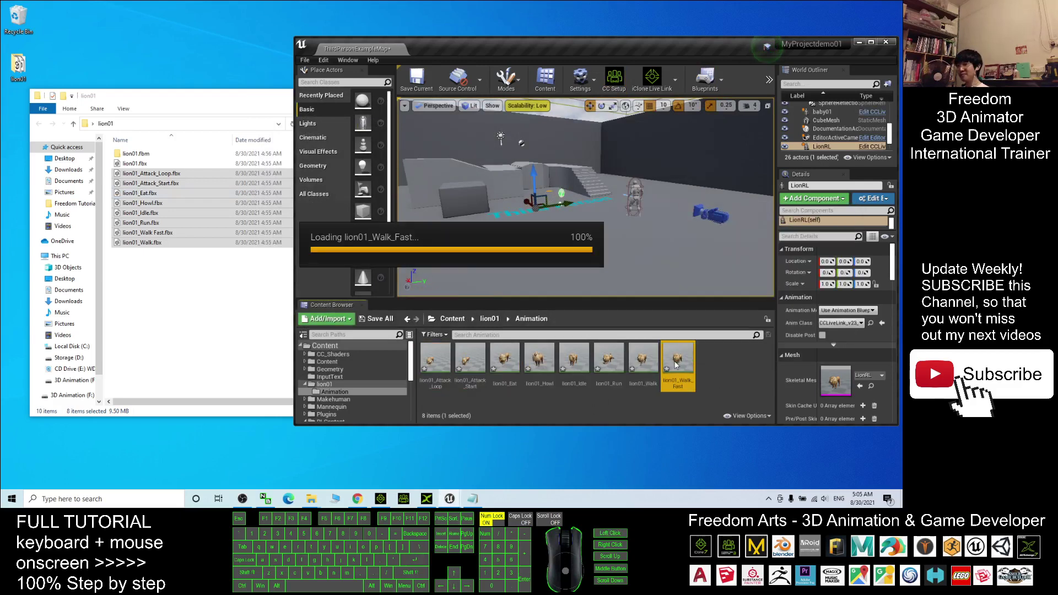
alt+drag(553, 253, 385, 125)
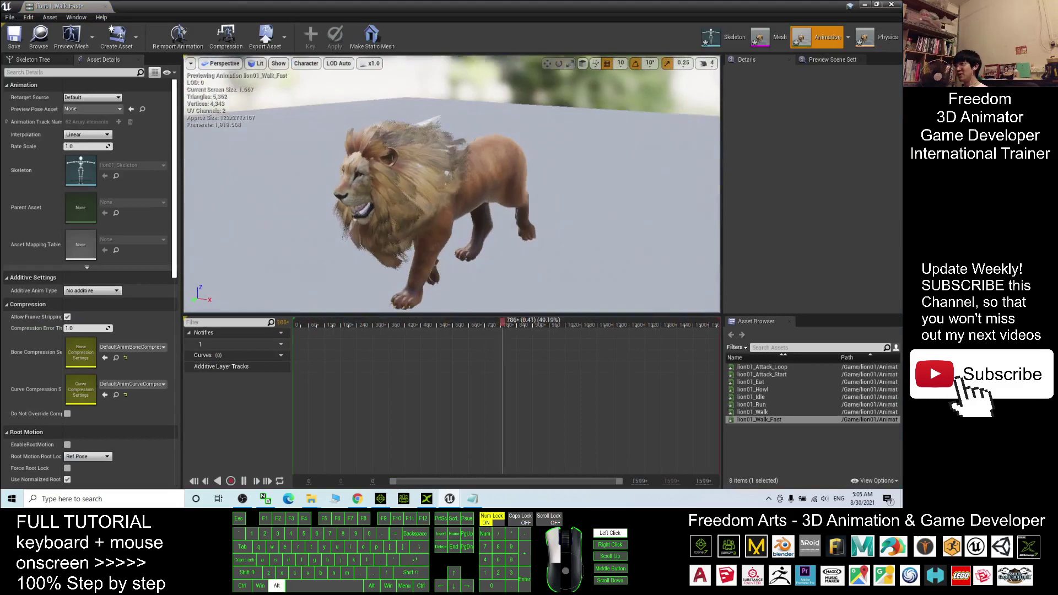
click(893, 7)
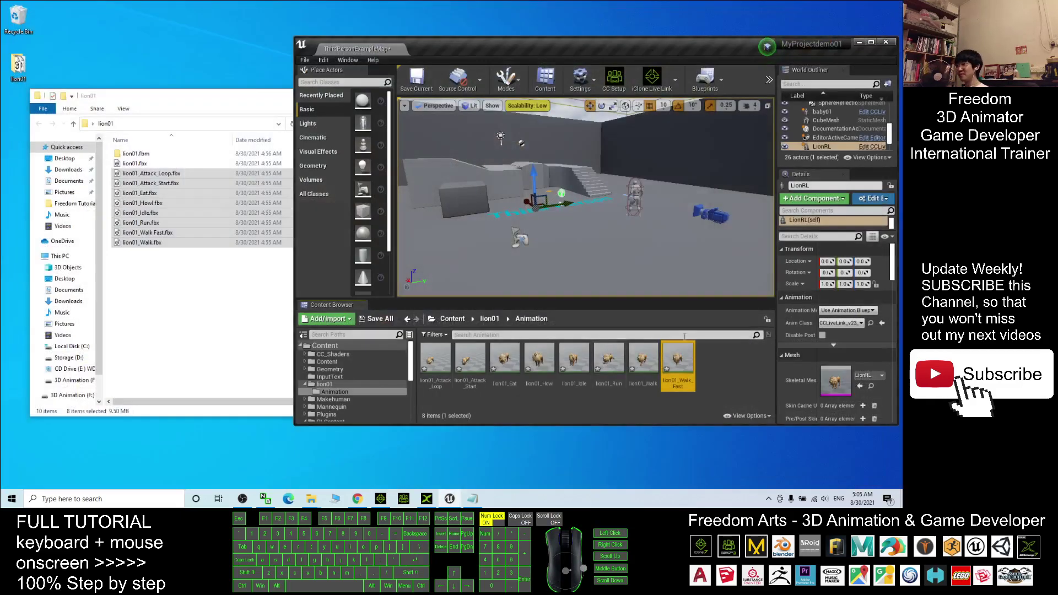
double_click(609, 363)
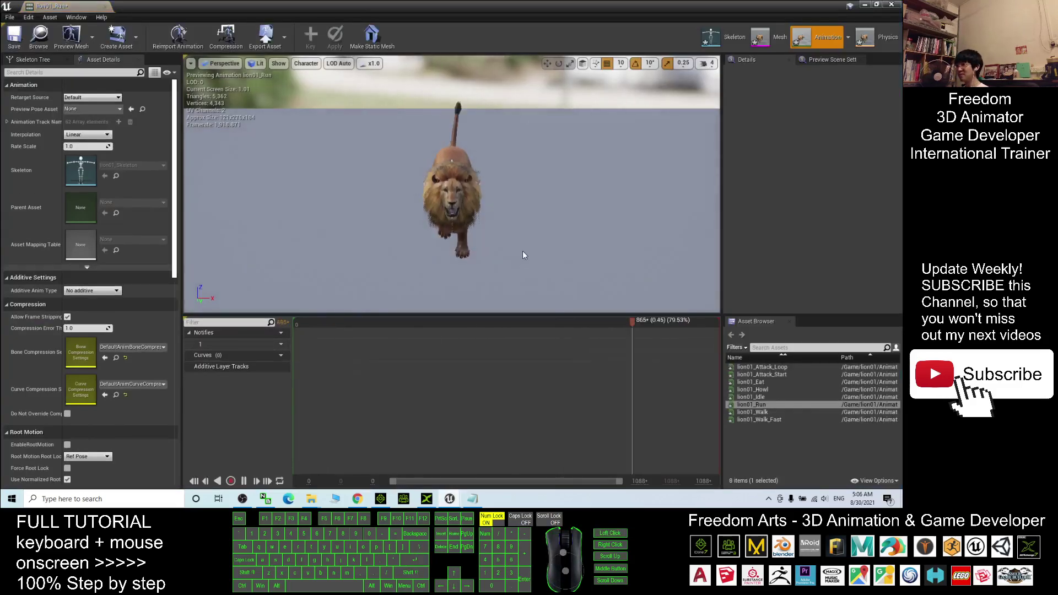
alt+drag(522, 249, 705, 196)
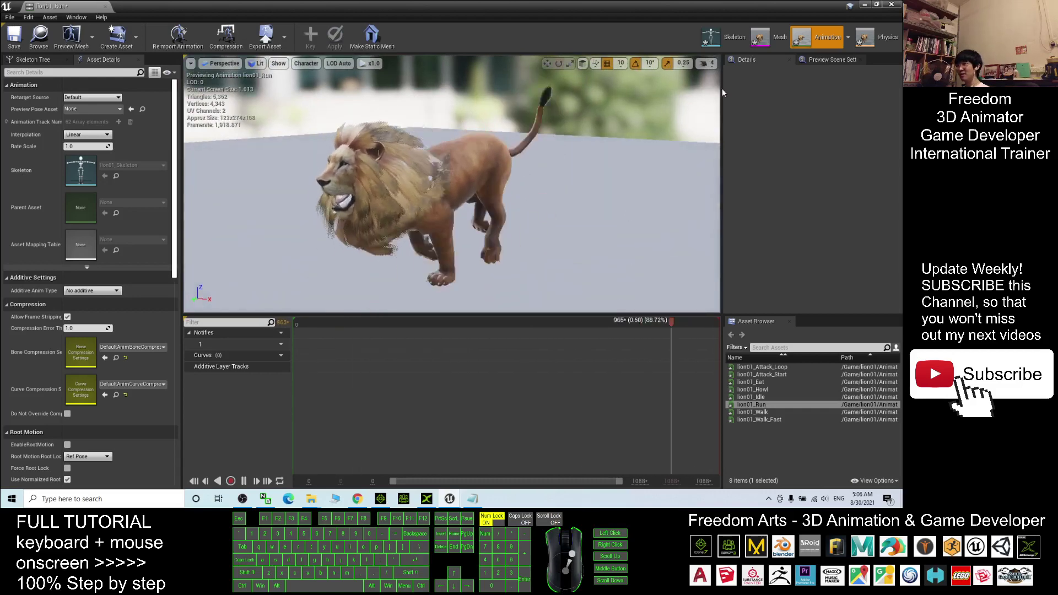
click(890, 5)
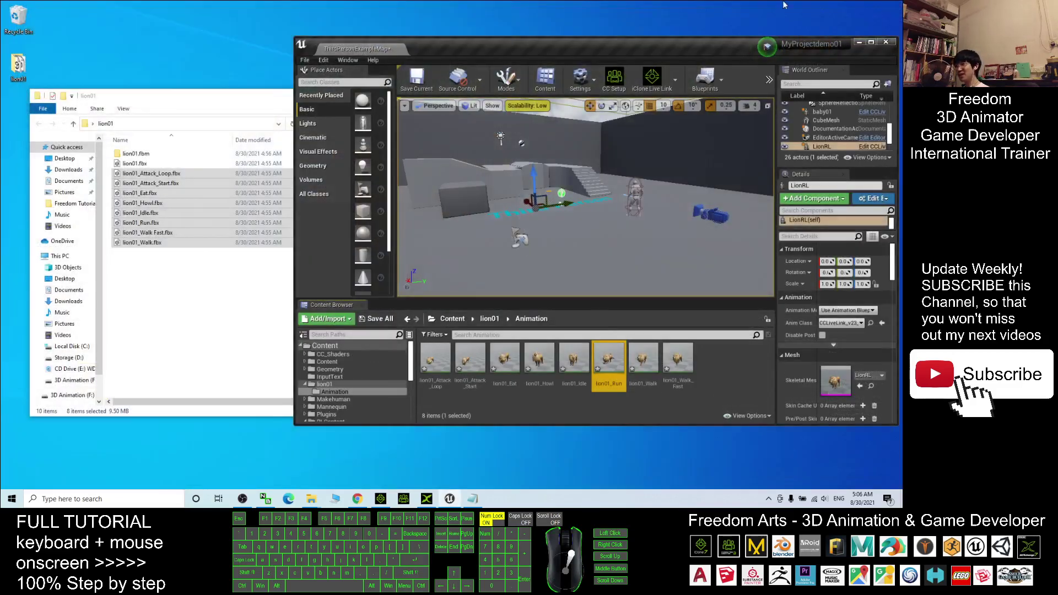
click(870, 43)
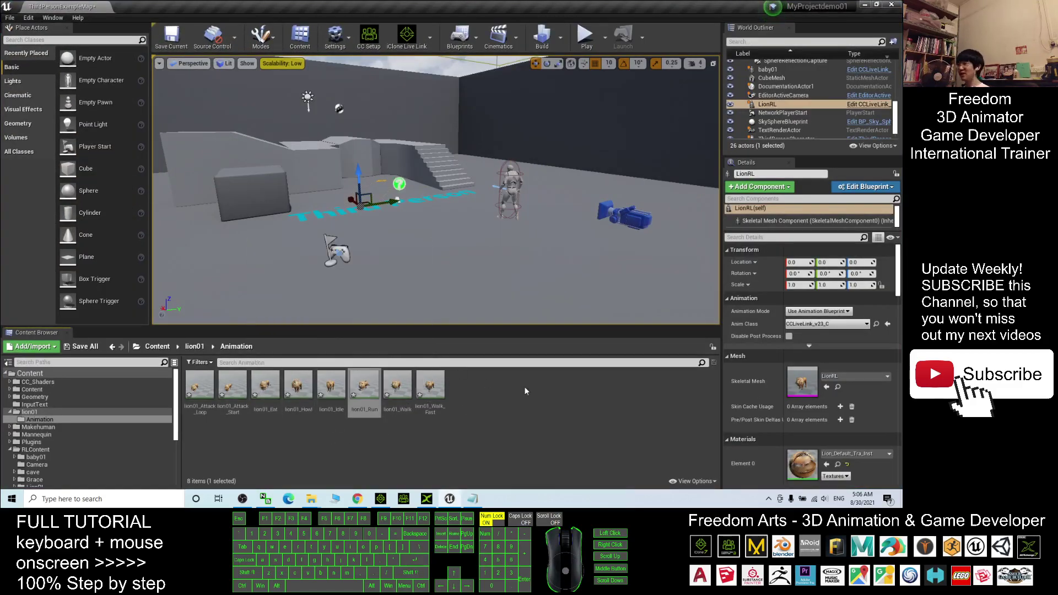
Set lion01_Skeleton's retarget rig to Humanoid and save the skeleton.
click(497, 428)
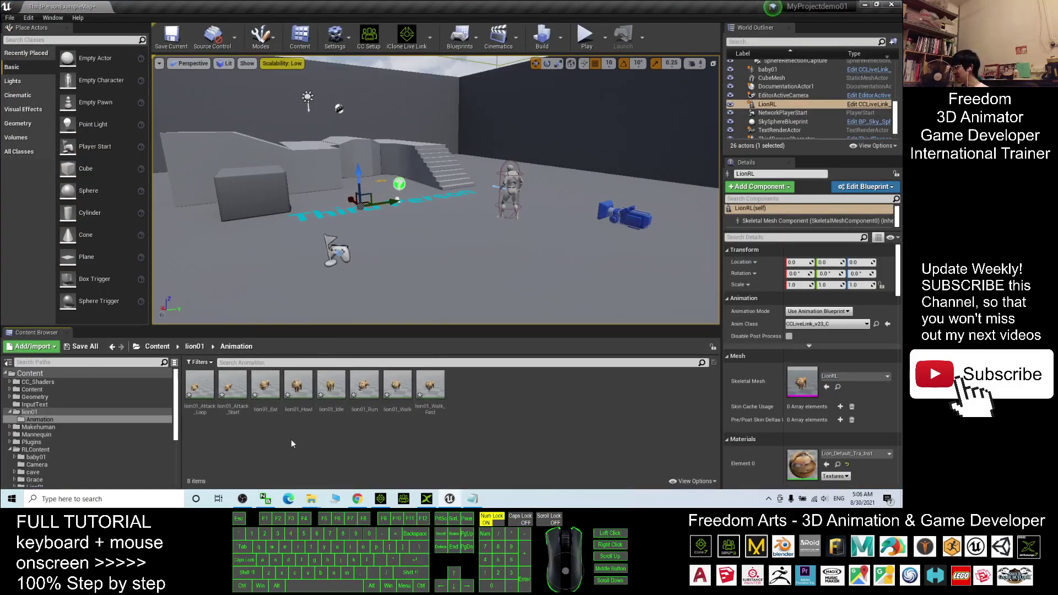
click(192, 347)
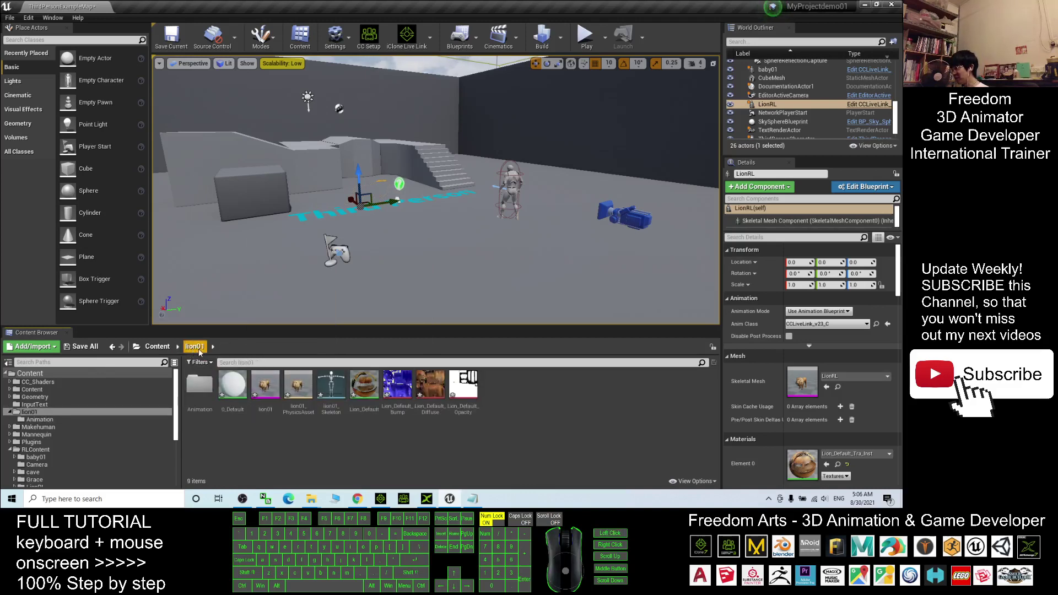
double_click(331, 387)
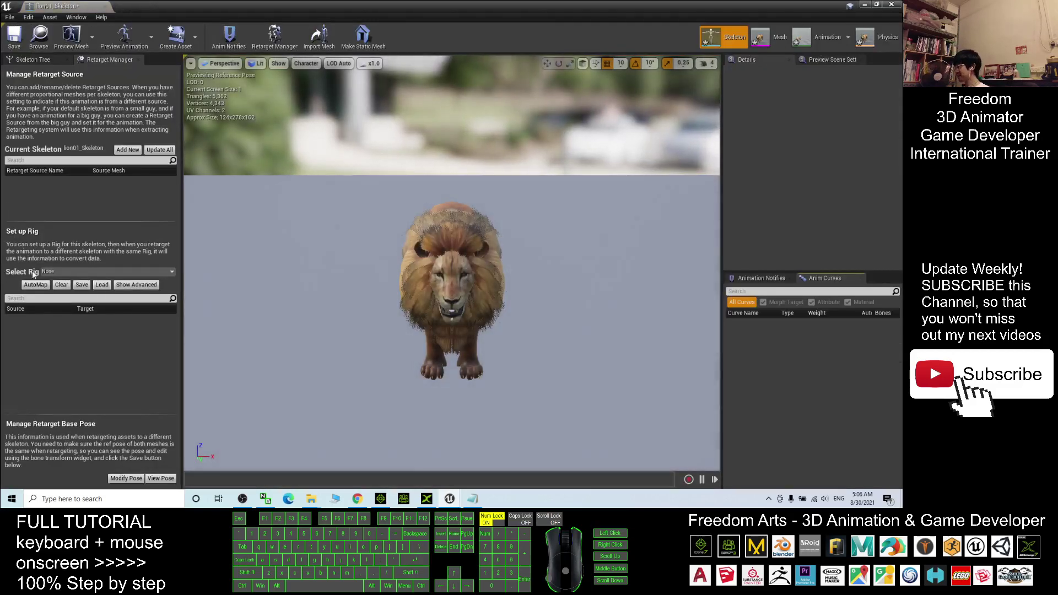
click(62, 273)
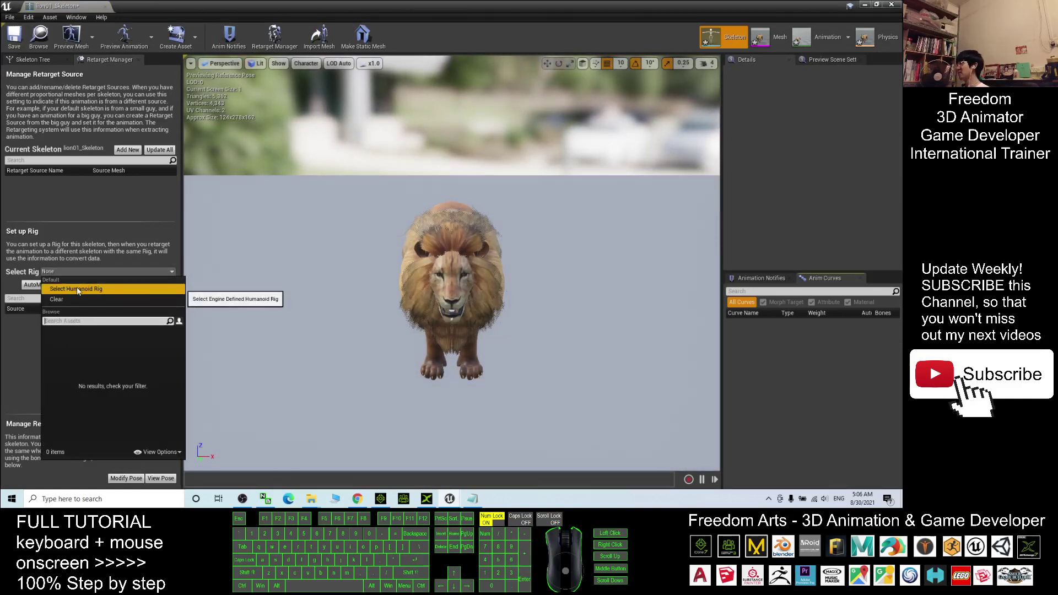
click(78, 288)
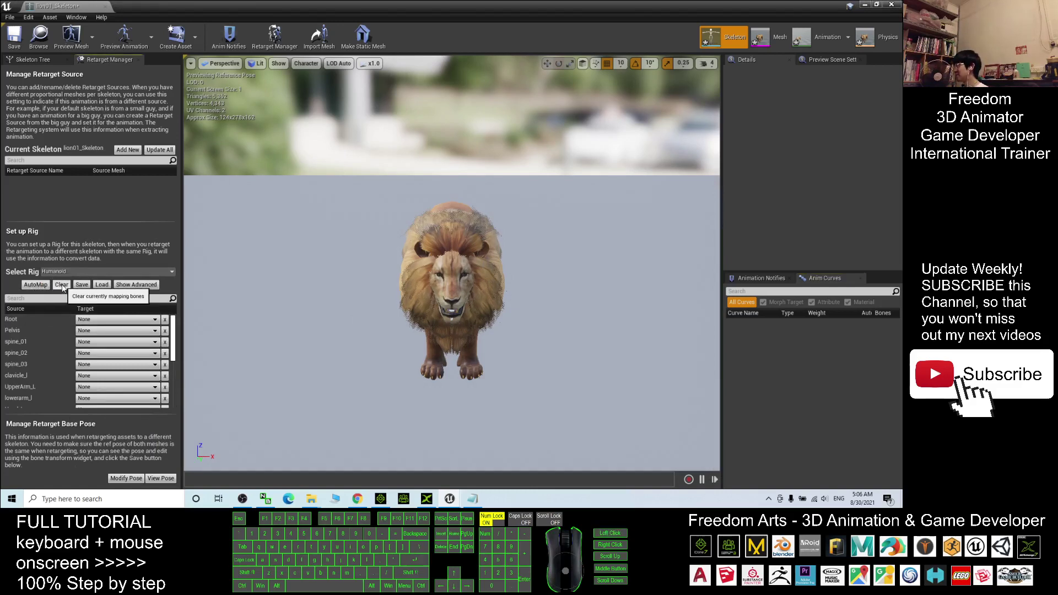
click(13, 36)
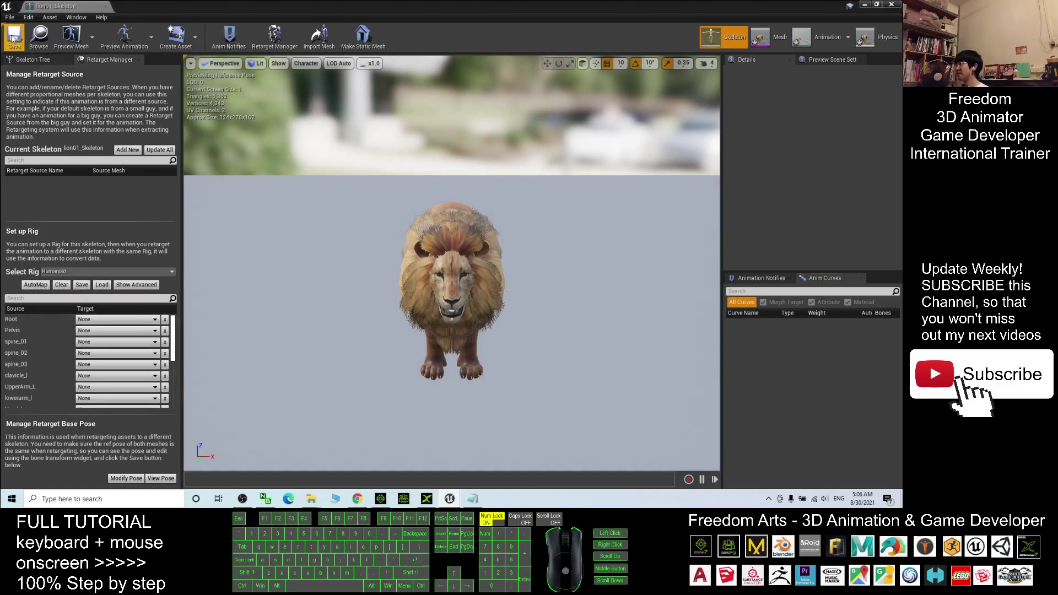
click(891, 5)
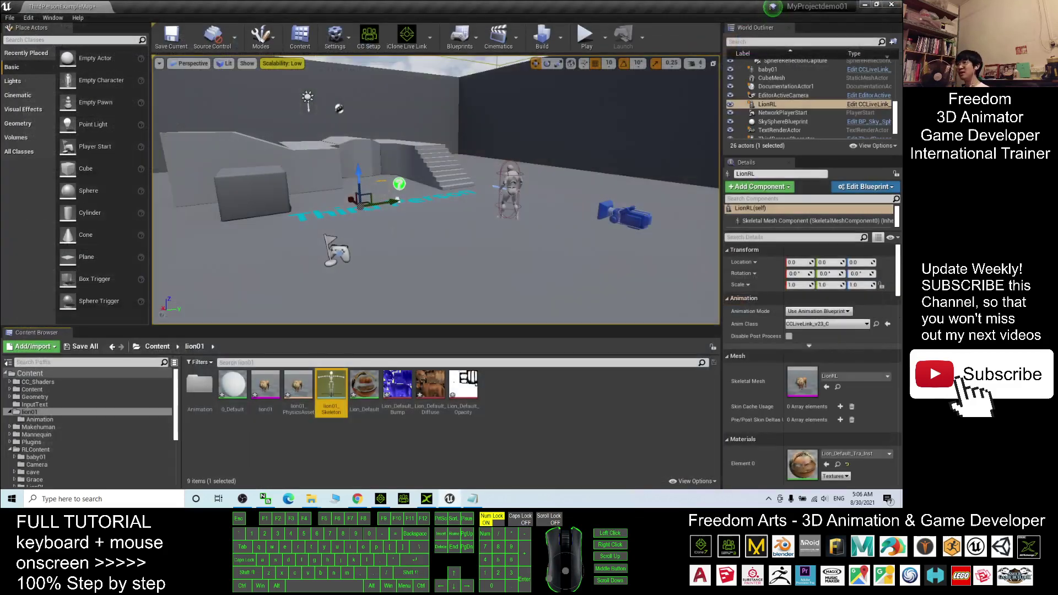
Browse to Content > Mannequin > Character > Mesh and open UE4_Mannequin_Skeleton.
click(154, 347)
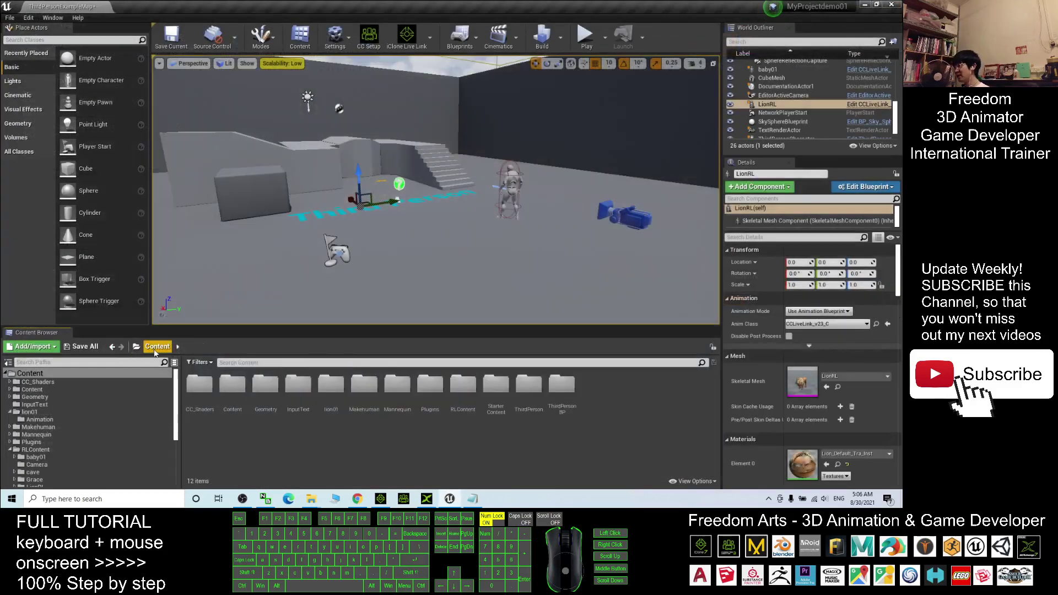
click(155, 352)
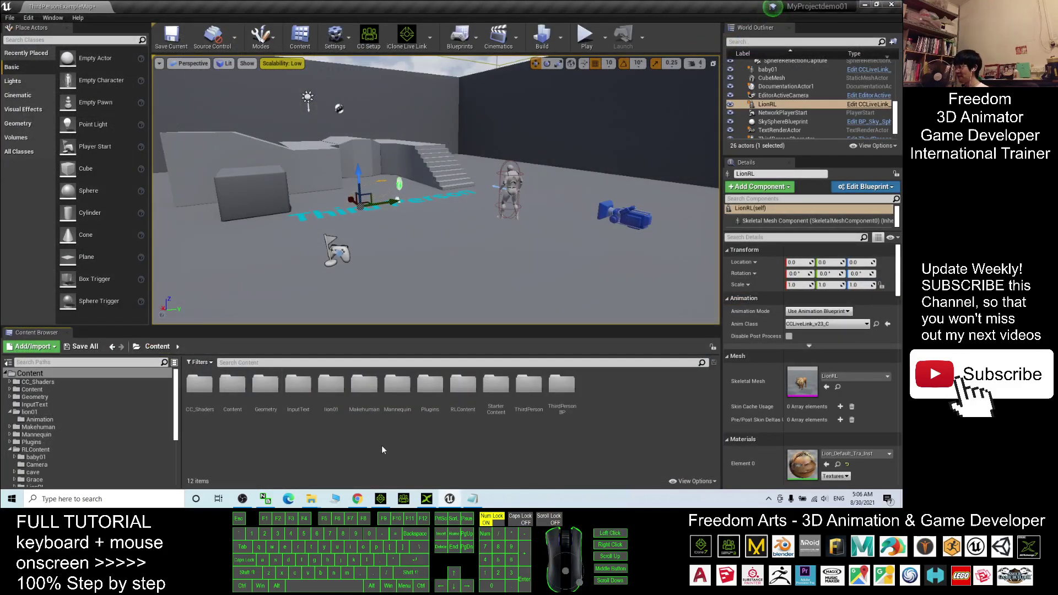
click(159, 347)
click(159, 347)
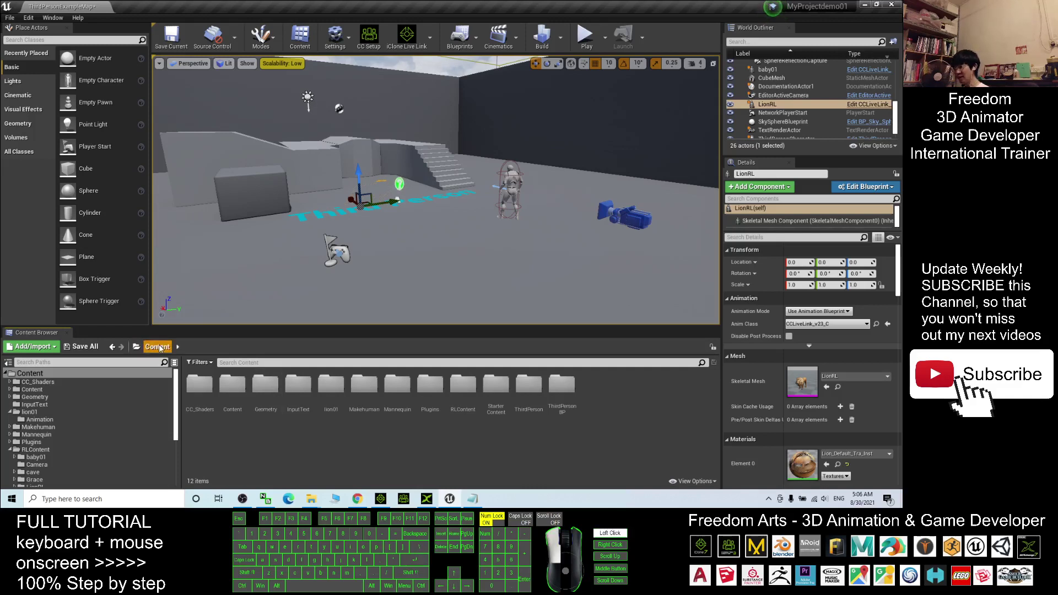
double_click(396, 386)
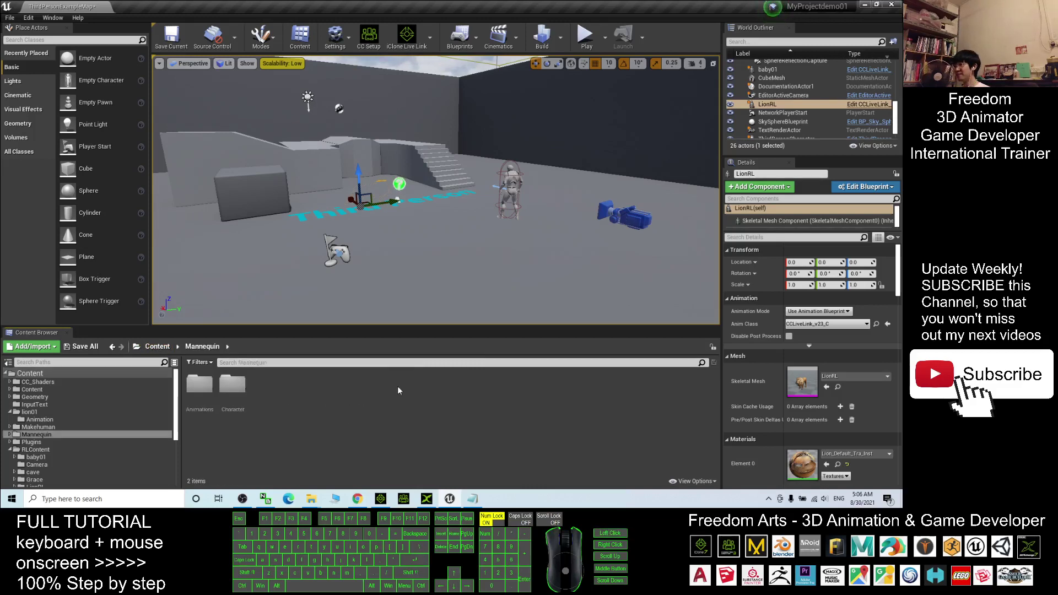
double_click(232, 383)
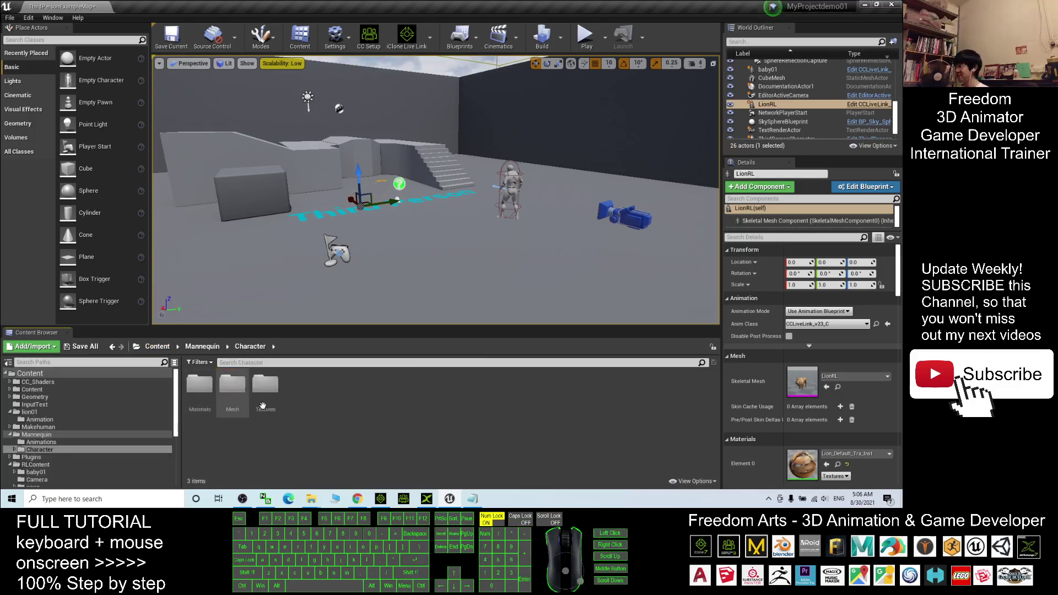
double_click(242, 389)
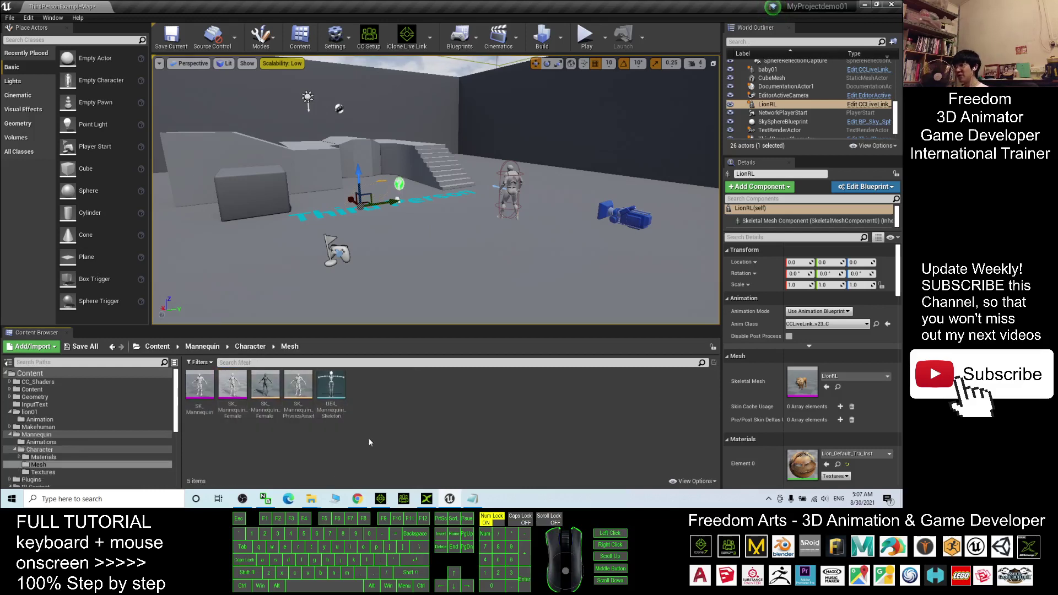
double_click(341, 382)
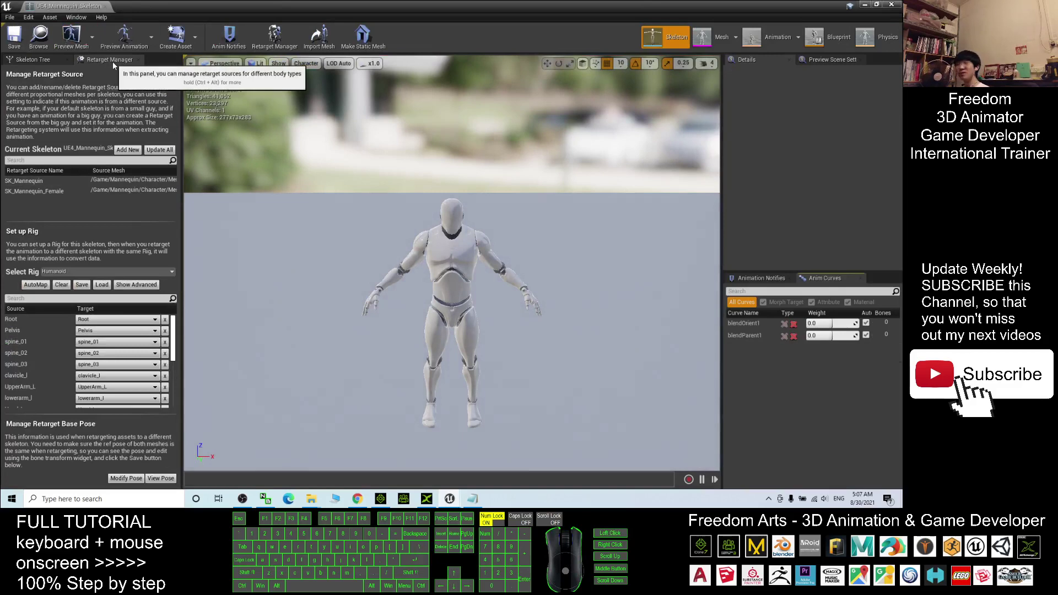
Select the Humanoid rig in UE4_Mannequin_Skeleton's Retarget Manager.
click(139, 60)
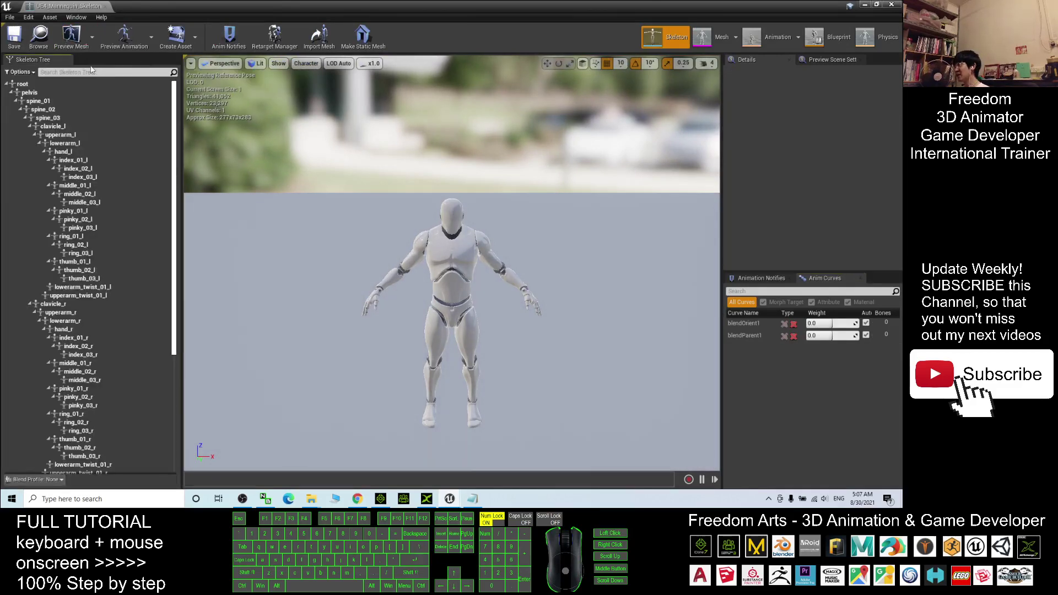
click(281, 42)
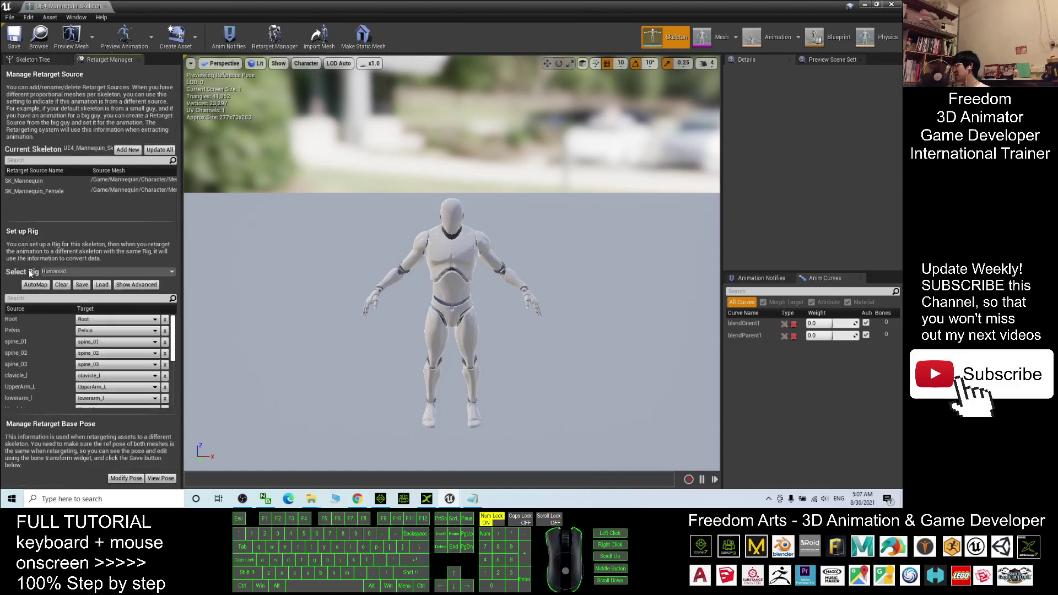
click(52, 272)
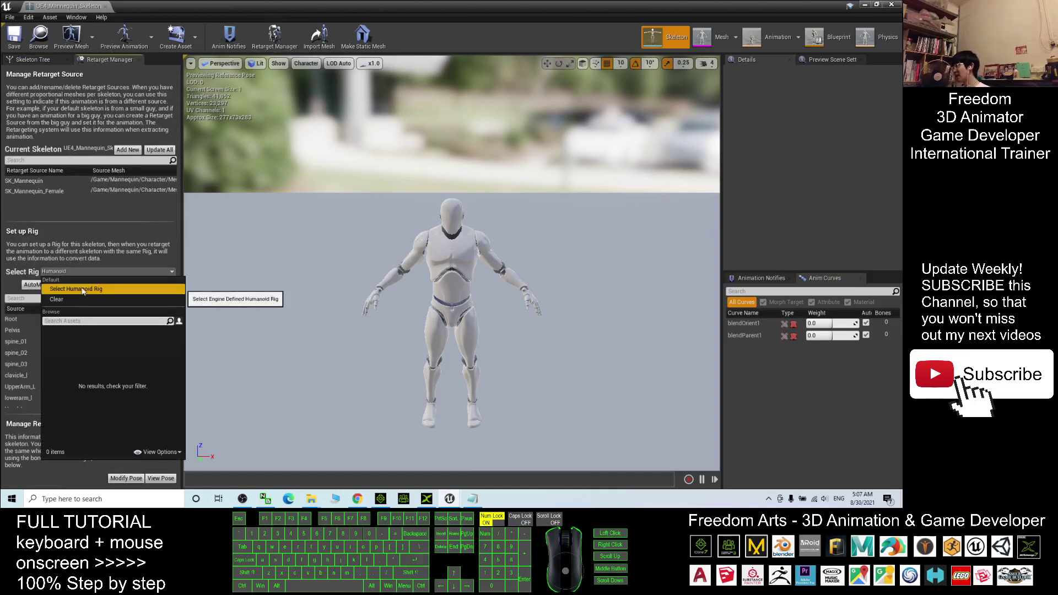
click(79, 288)
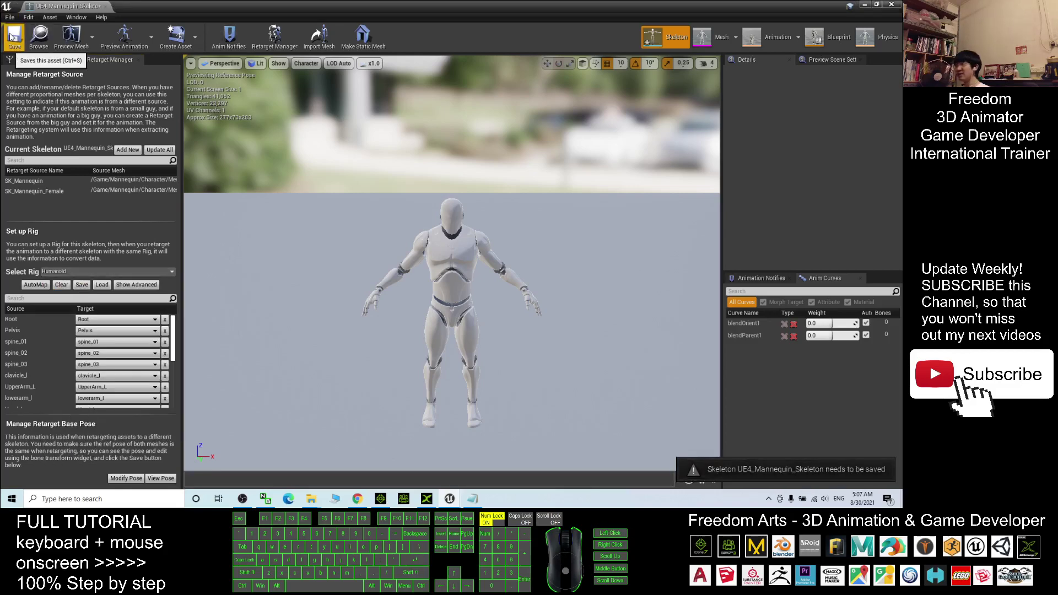